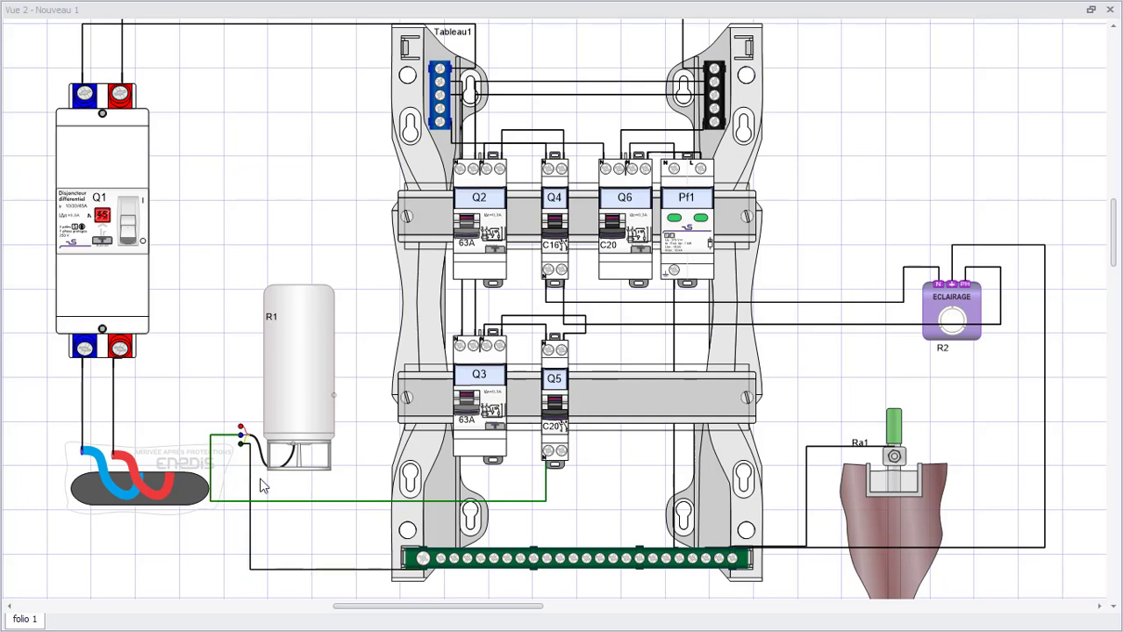
Wire Q5's free output terminal to the red terminal of water heater R1 and reroute the heater's wires so they run apart
drag(249, 479, 244, 479)
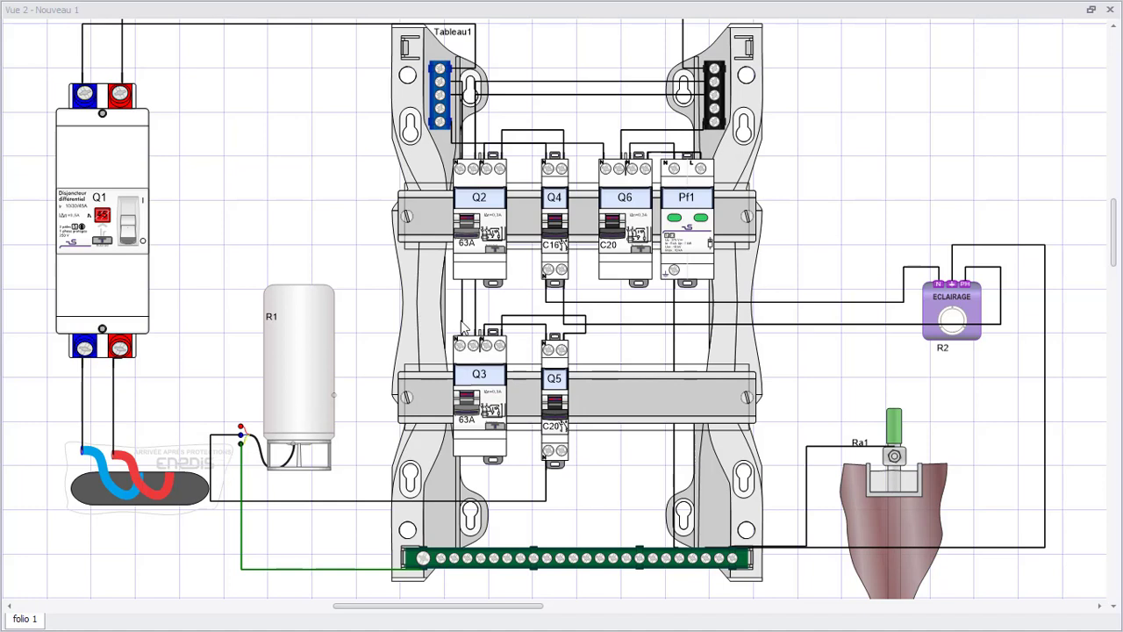
mouse_move(557, 458)
mouse_down()
mouse_move(295, 518)
mouse_move(234, 427)
mouse_up()
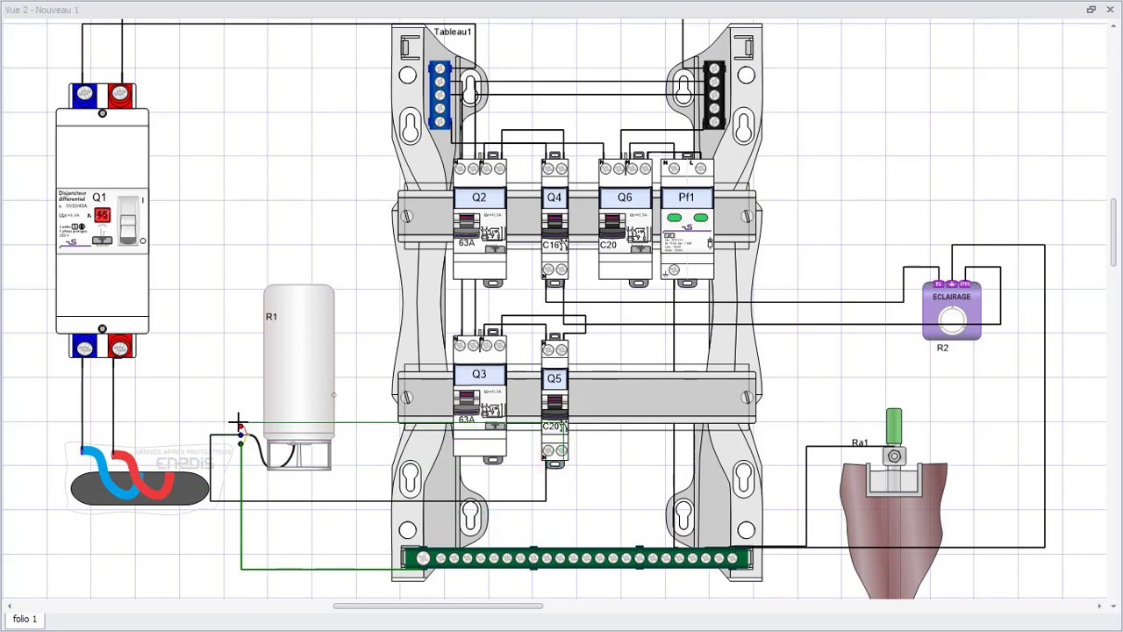
click(366, 426)
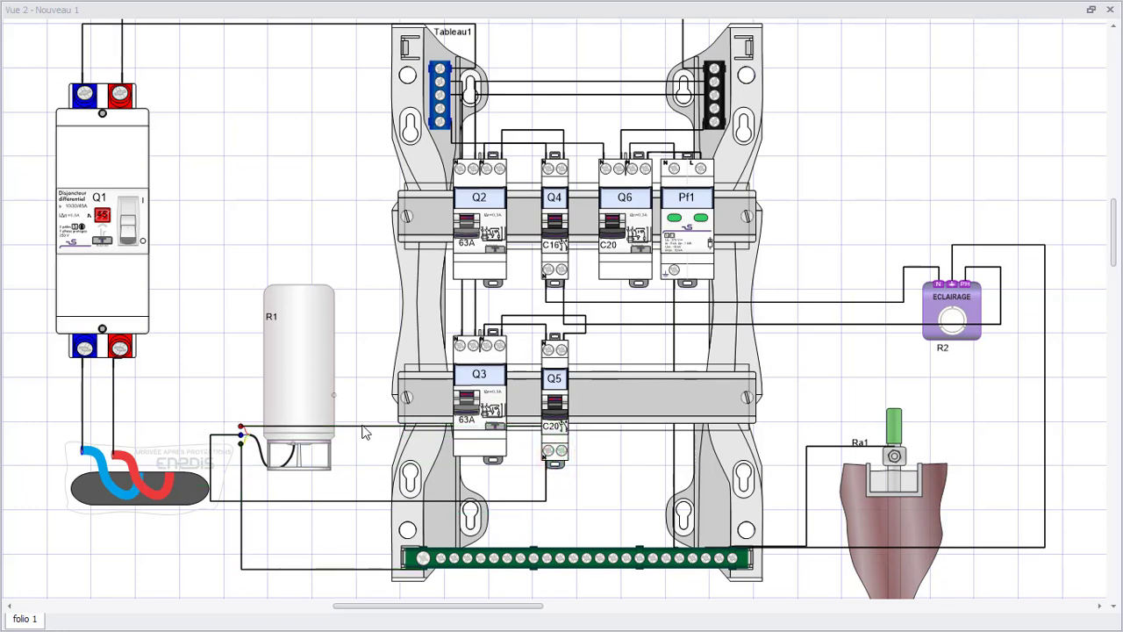
drag(366, 430, 363, 539)
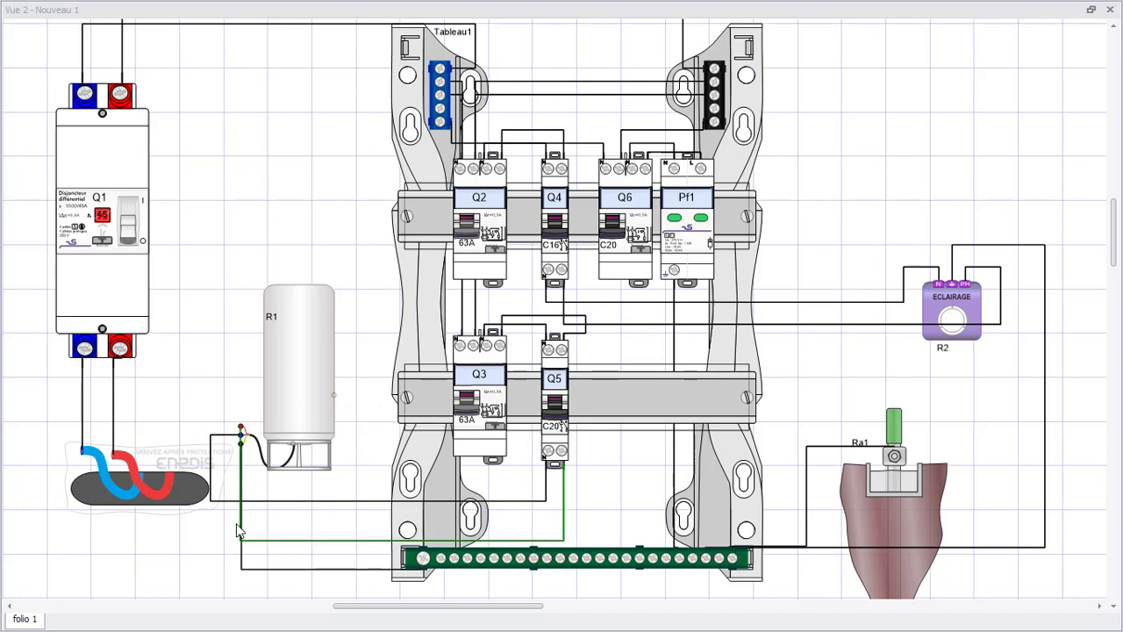
drag(236, 523, 188, 521)
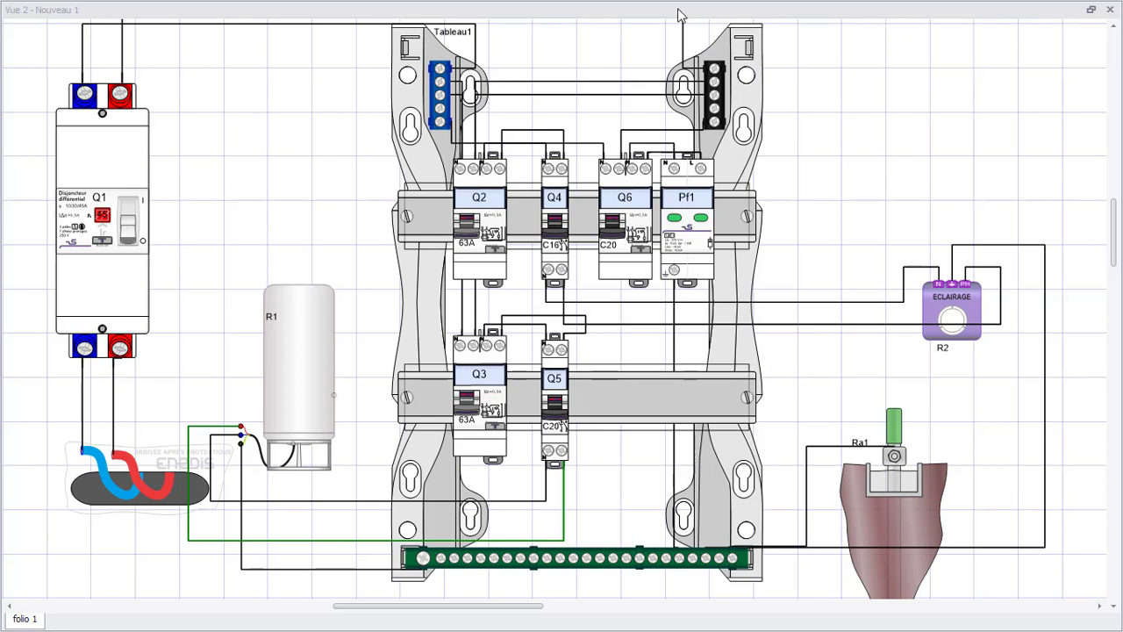
Switch the drawing from design to simulation mode and operate the switch of breaker Q1 in the enlarged Vue 2
double_click(587, 14)
drag(605, 35, 676, 56)
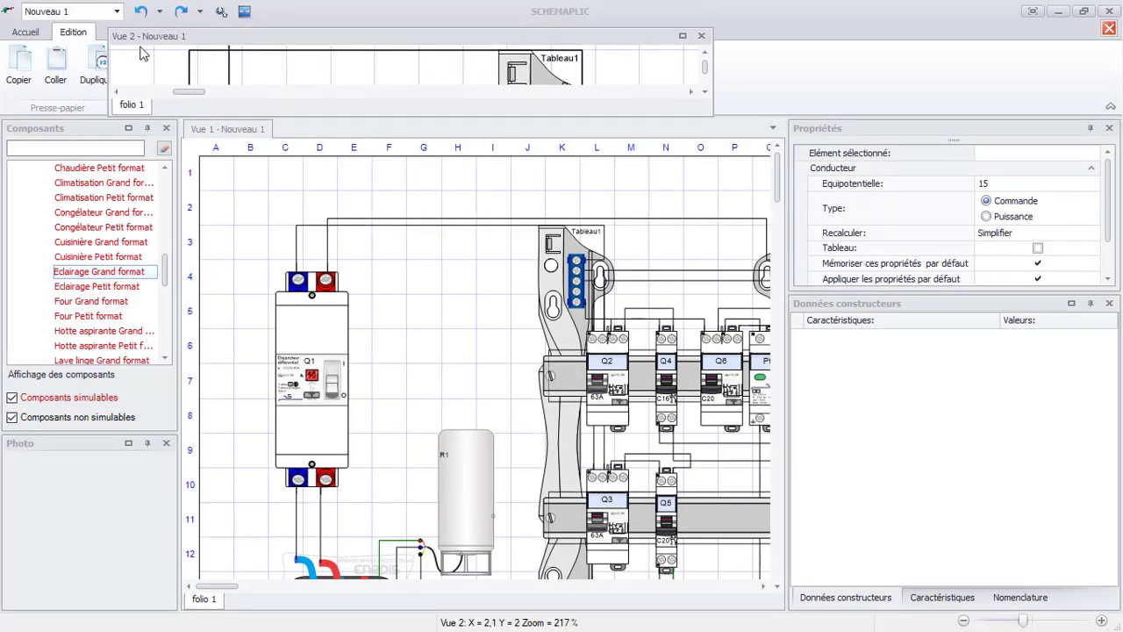
double_click(182, 37)
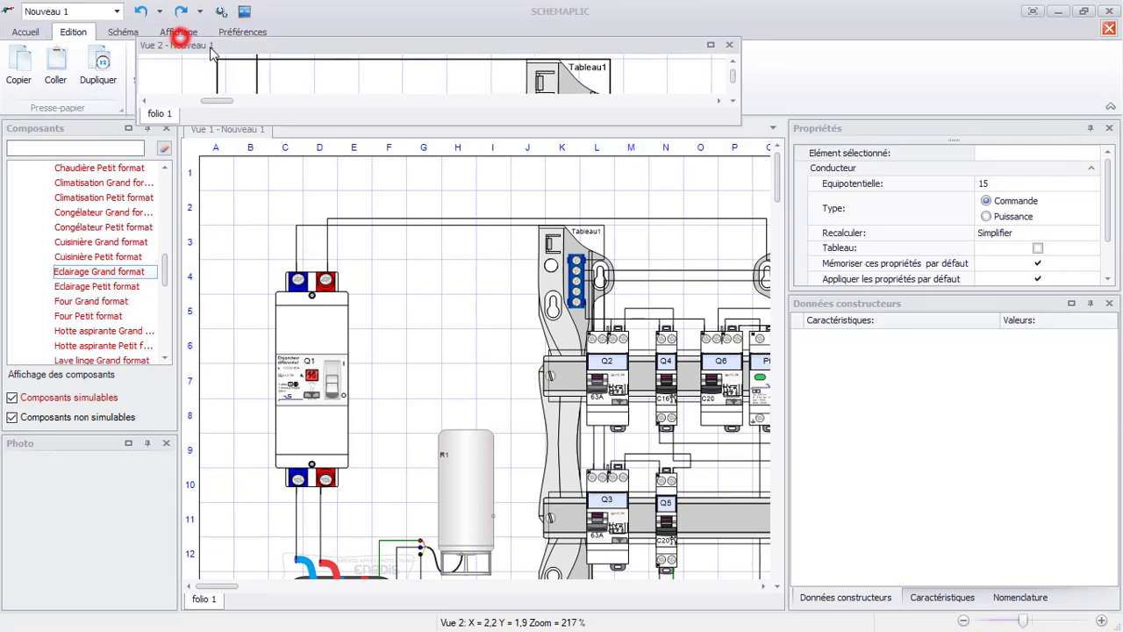
click(121, 32)
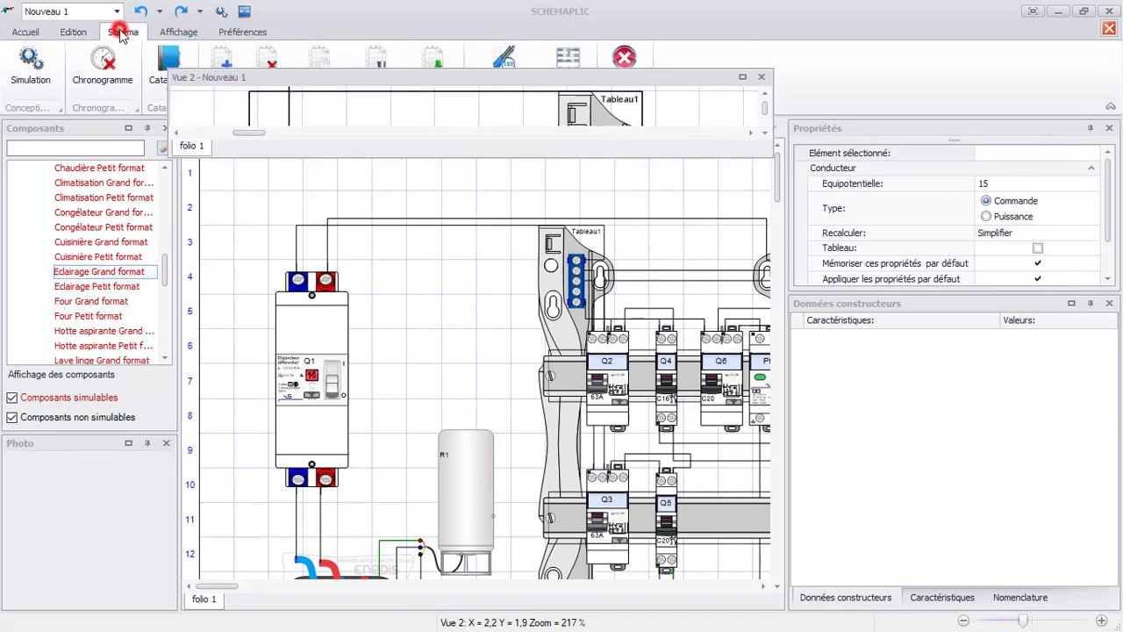
click(31, 62)
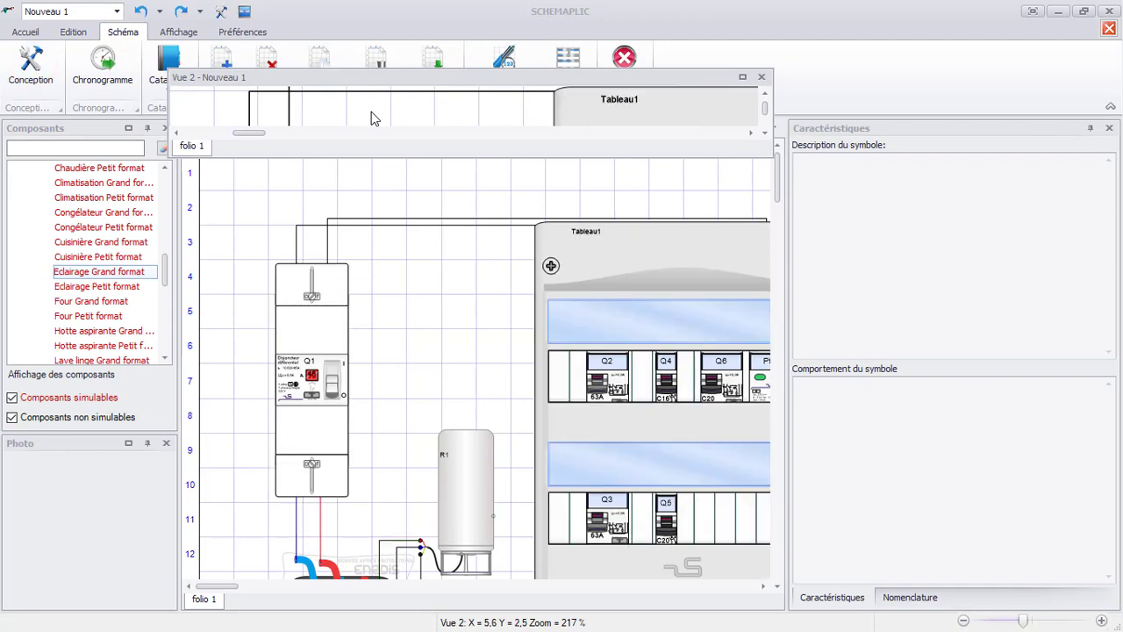
click(372, 114)
click(742, 78)
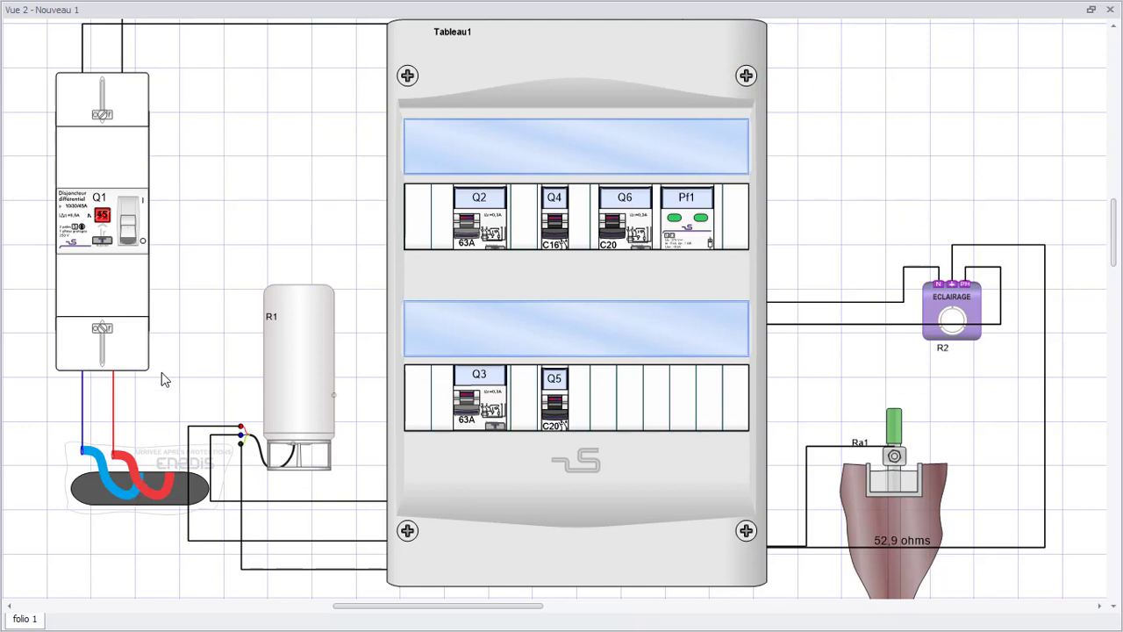
click(130, 236)
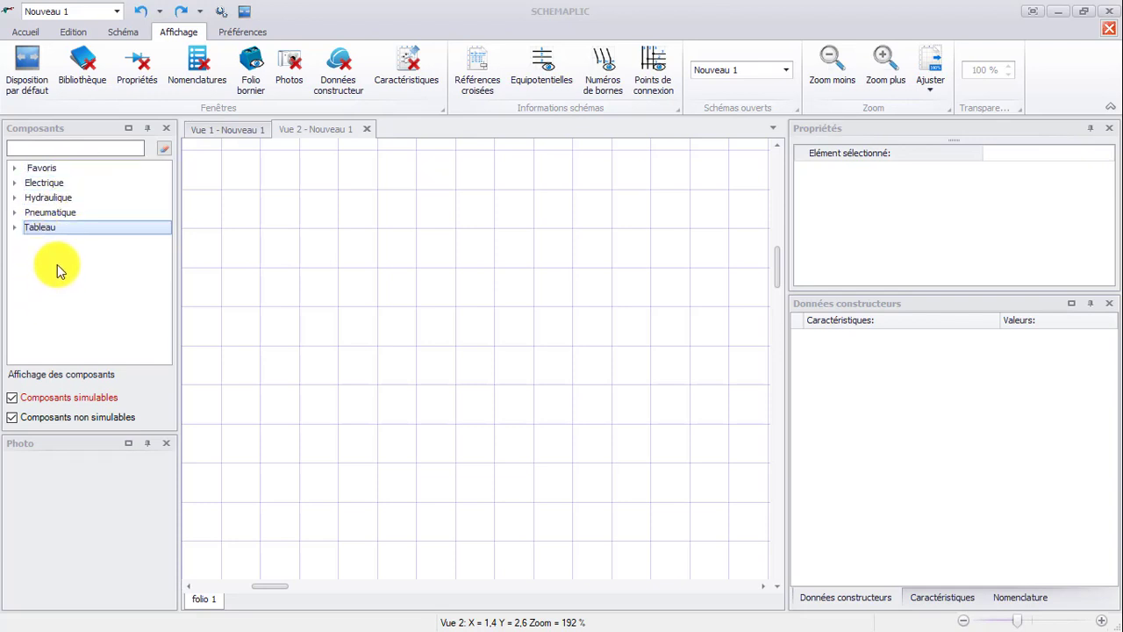
Place a Tableau 26 modules enclosure from the Tableau library's Coffrets on the folio
click(14, 228)
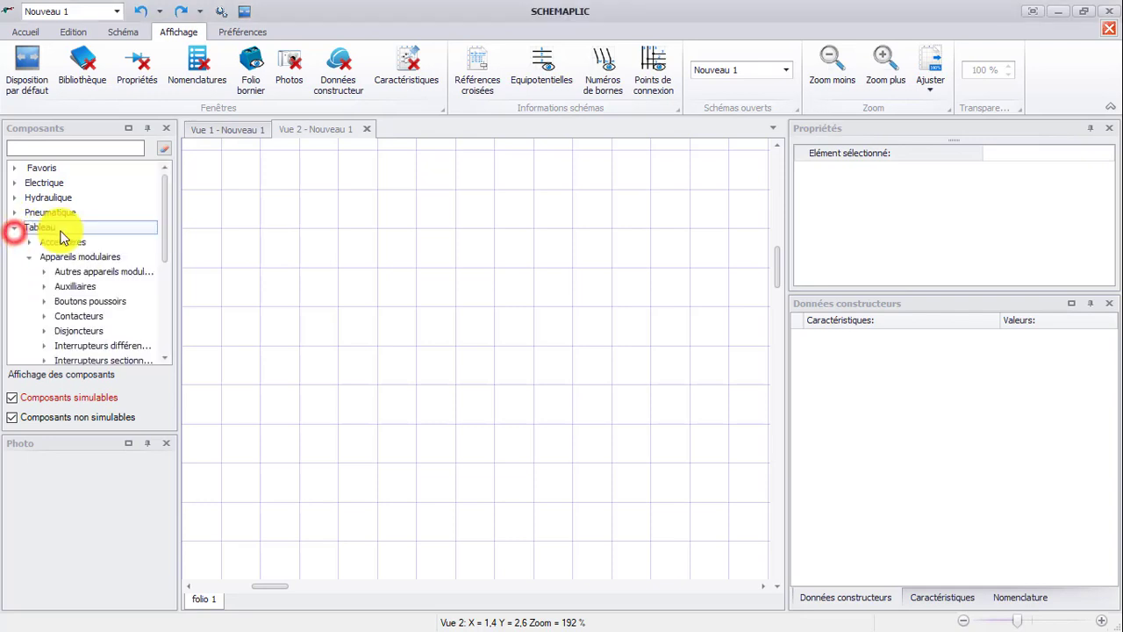
scroll(62, 237, down, 4)
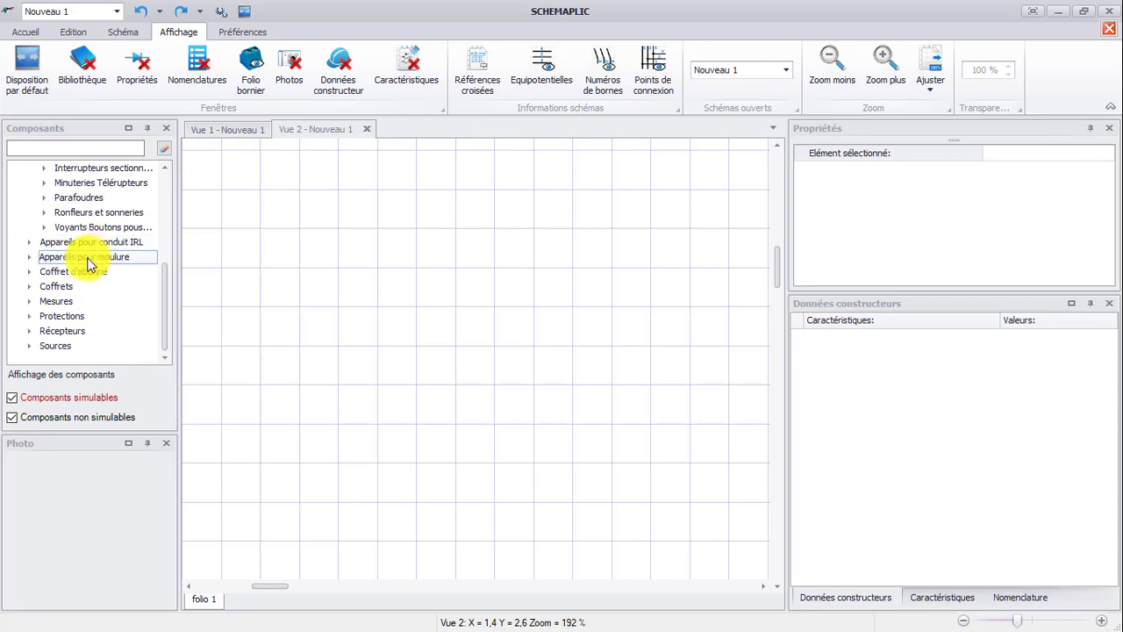
click(30, 273)
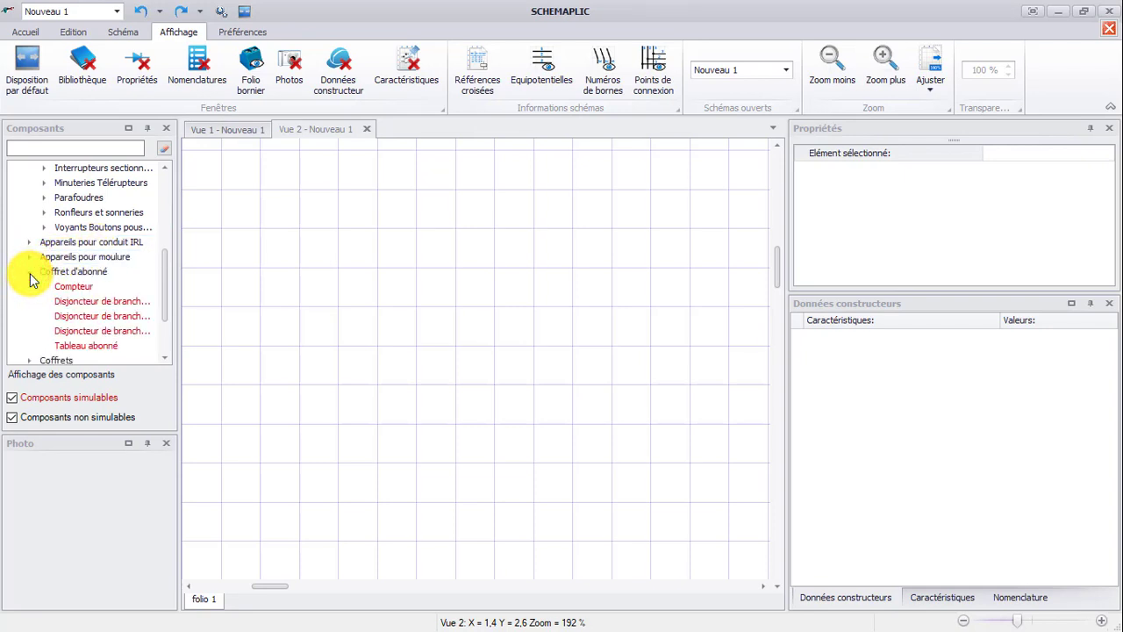
click(30, 273)
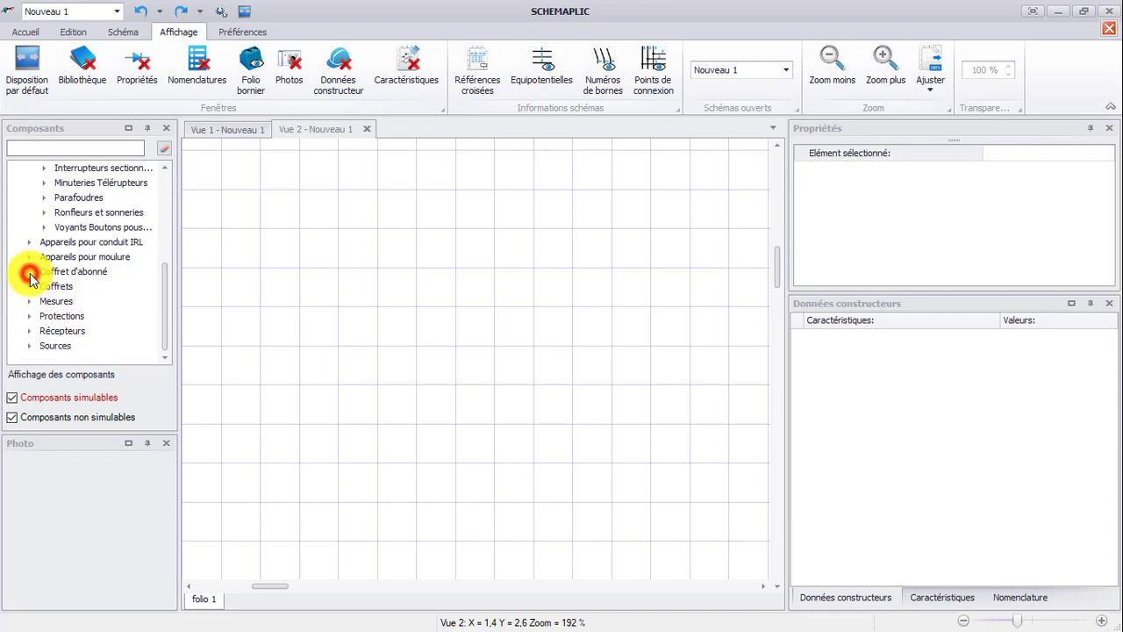
click(30, 287)
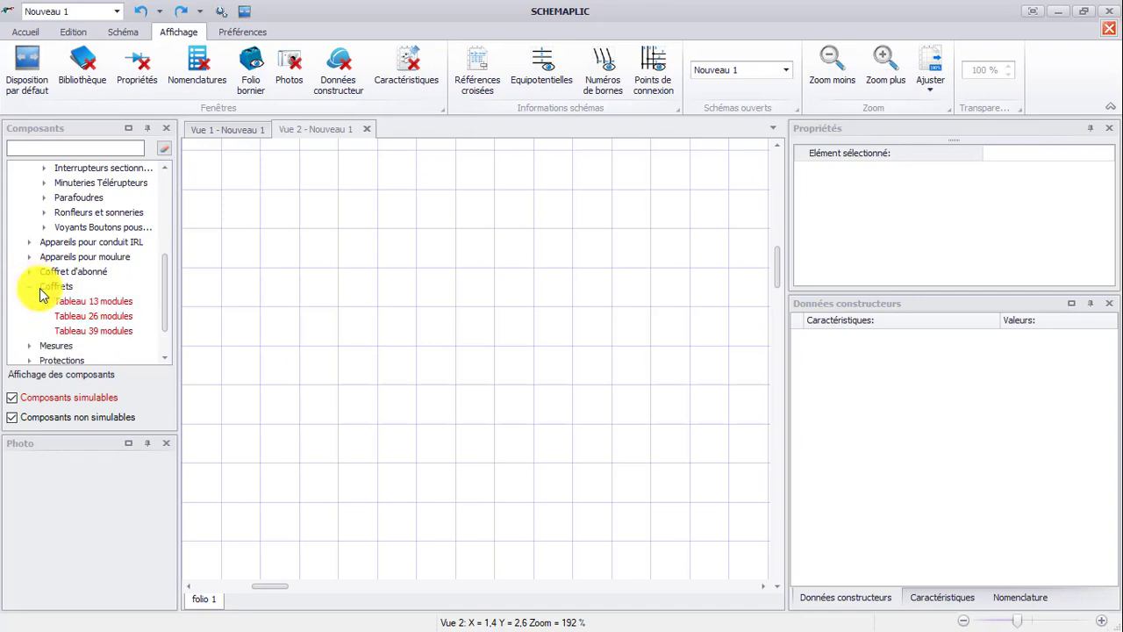
mouse_move(63, 327)
drag(63, 326, 541, 341)
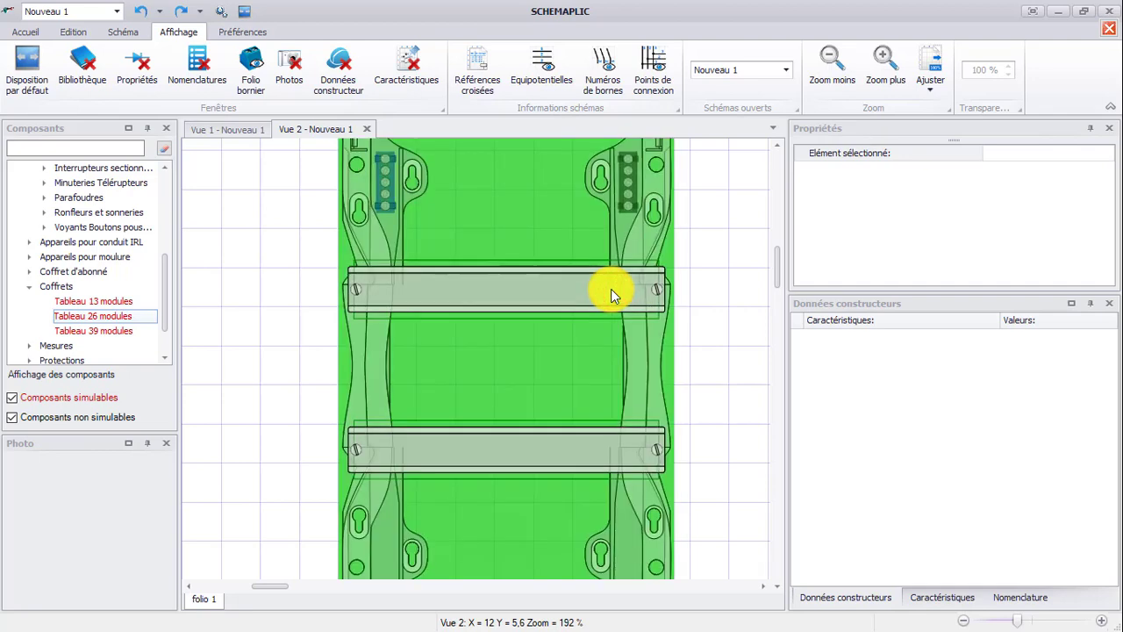
Examine the manufacturer data of the placed 26-module enclosure, including its dimensions, rows and protection class
click(610, 290)
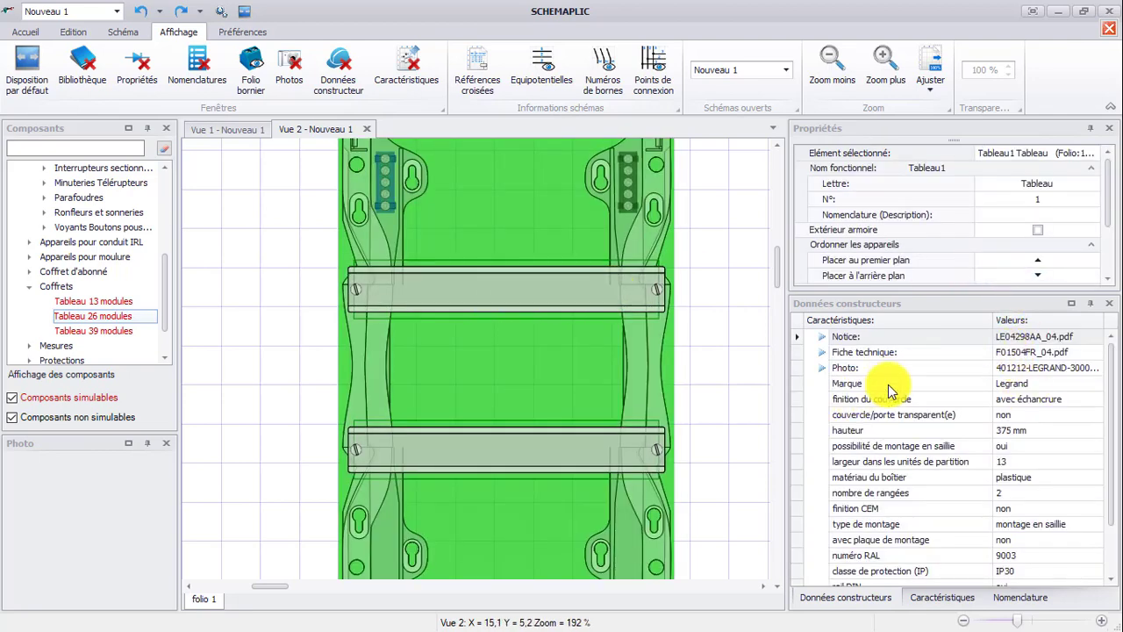
scroll(1005, 429, down, 2)
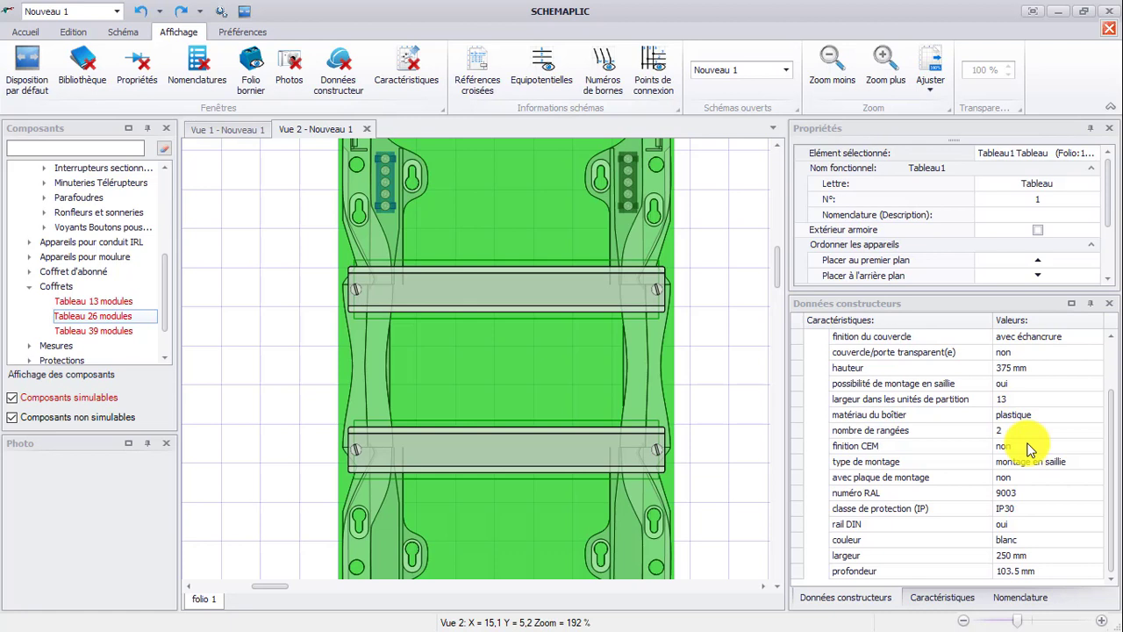
click(729, 349)
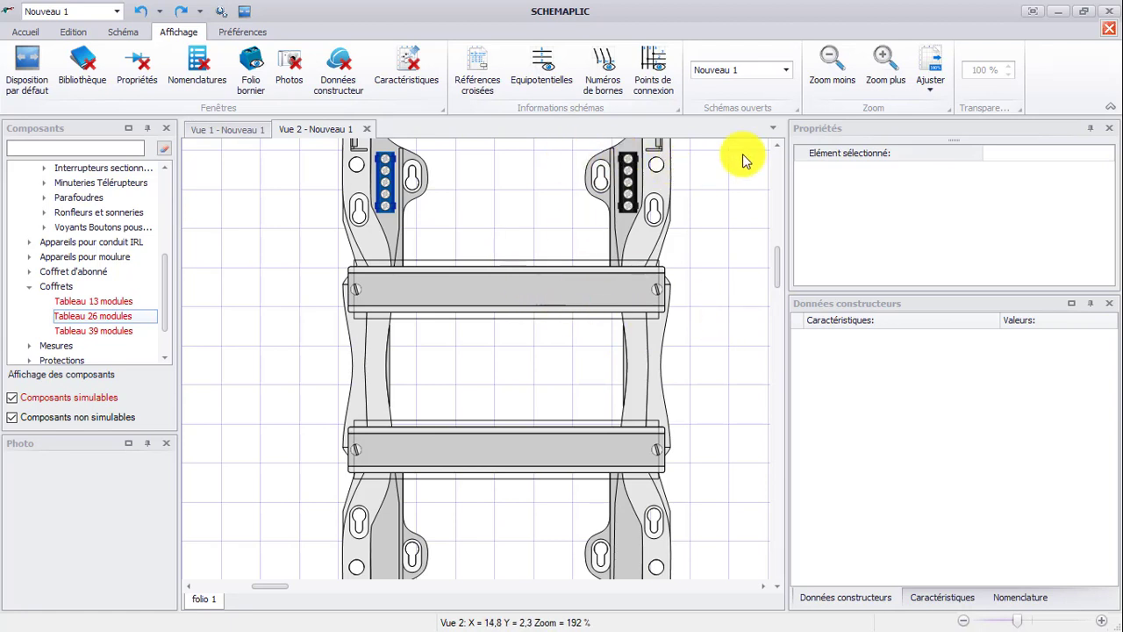
Move the whole 26-module enclosure further right on the folio, leaving free space on its left
click(829, 57)
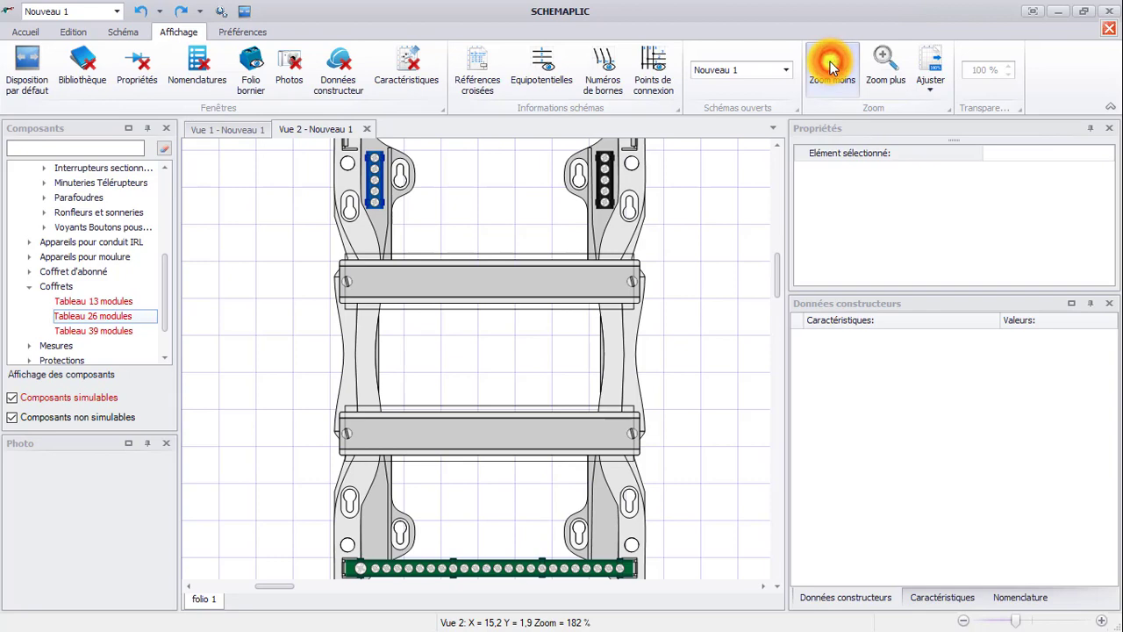
click(830, 64)
click(830, 63)
click(830, 63)
click(830, 64)
click(830, 63)
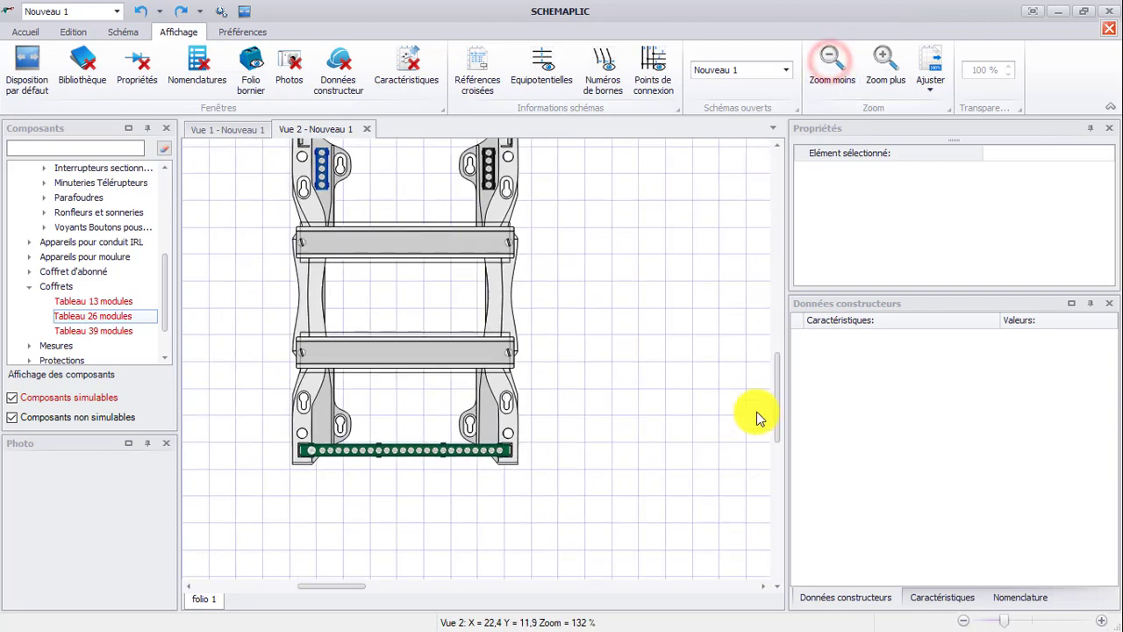
drag(777, 419, 786, 352)
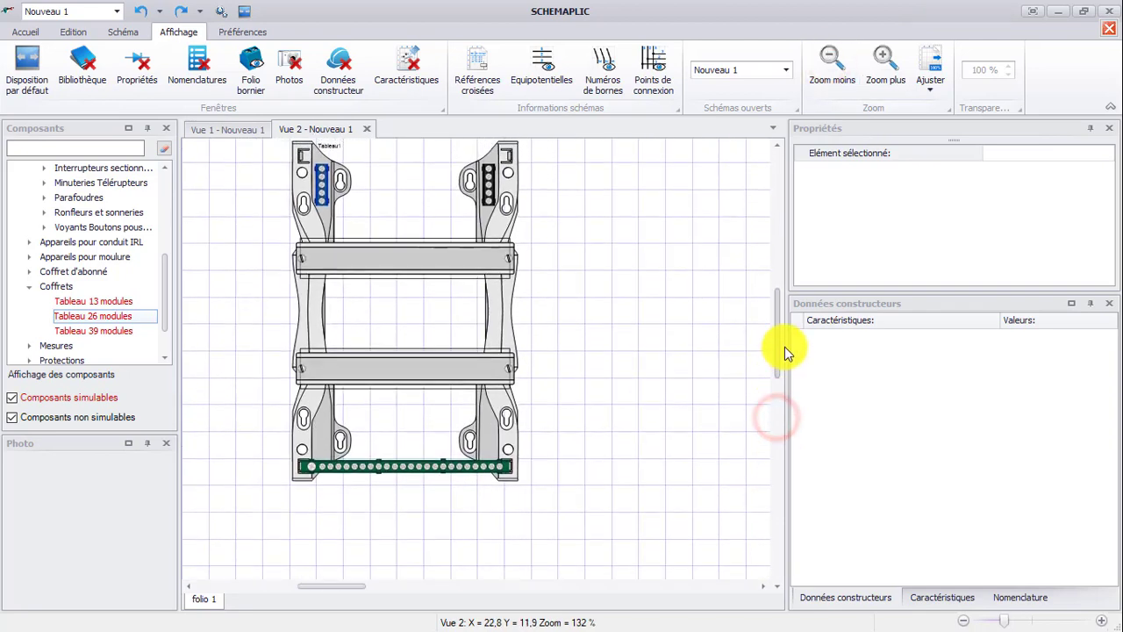
click(481, 260)
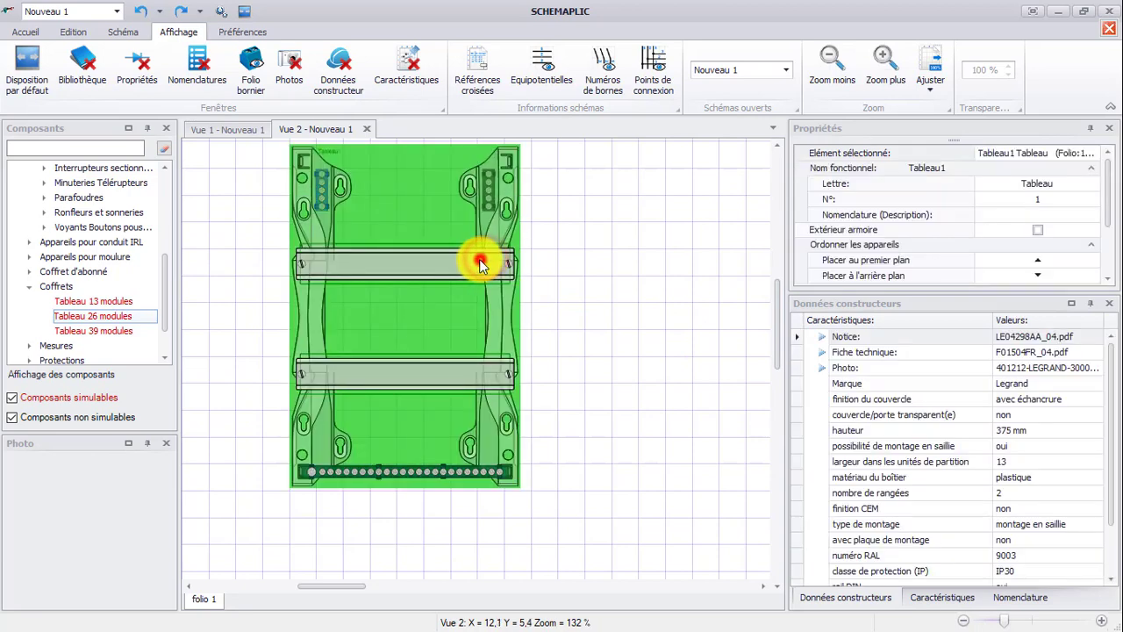
drag(482, 263, 561, 279)
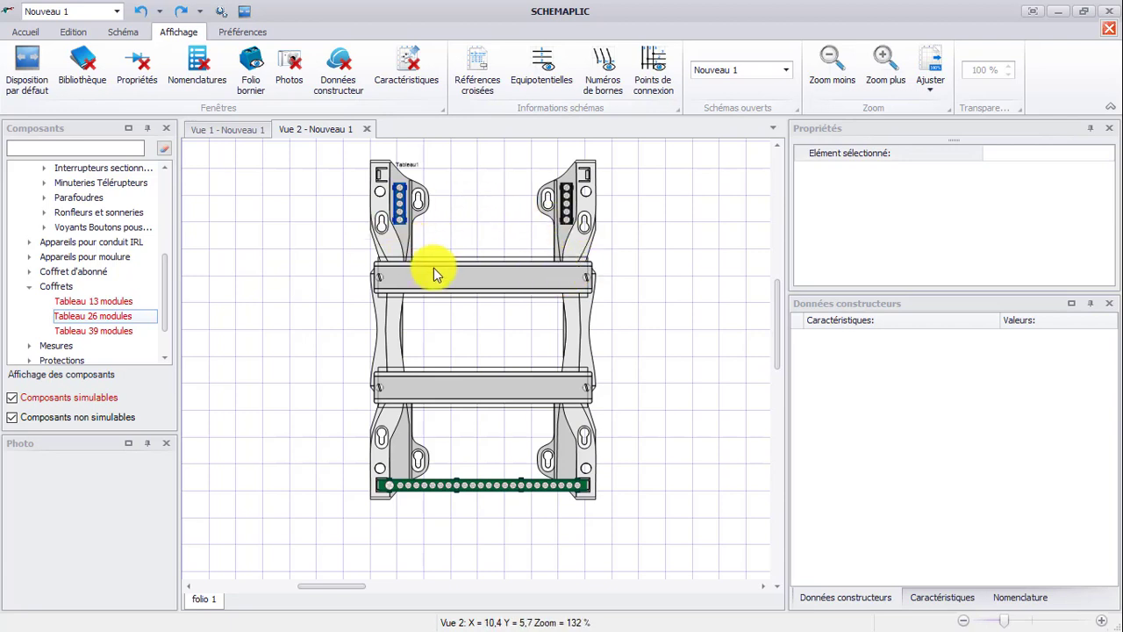
click(390, 191)
Place a Source Ph plus N to the lower left of the enclosure and shift the enclosure further right
click(30, 288)
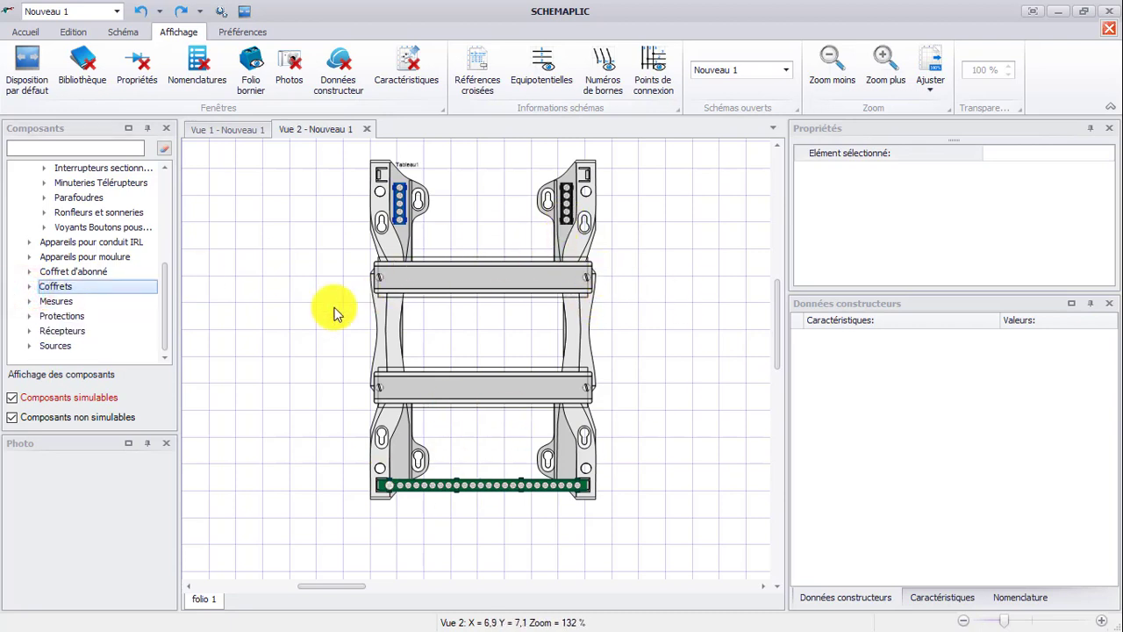
click(28, 347)
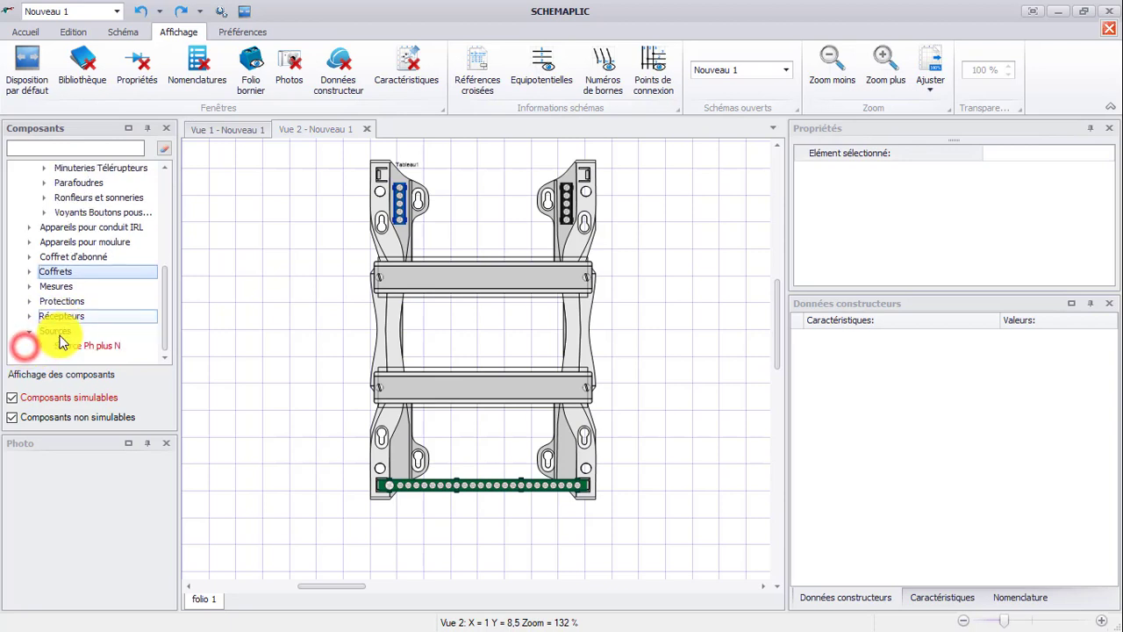
drag(83, 347, 273, 412)
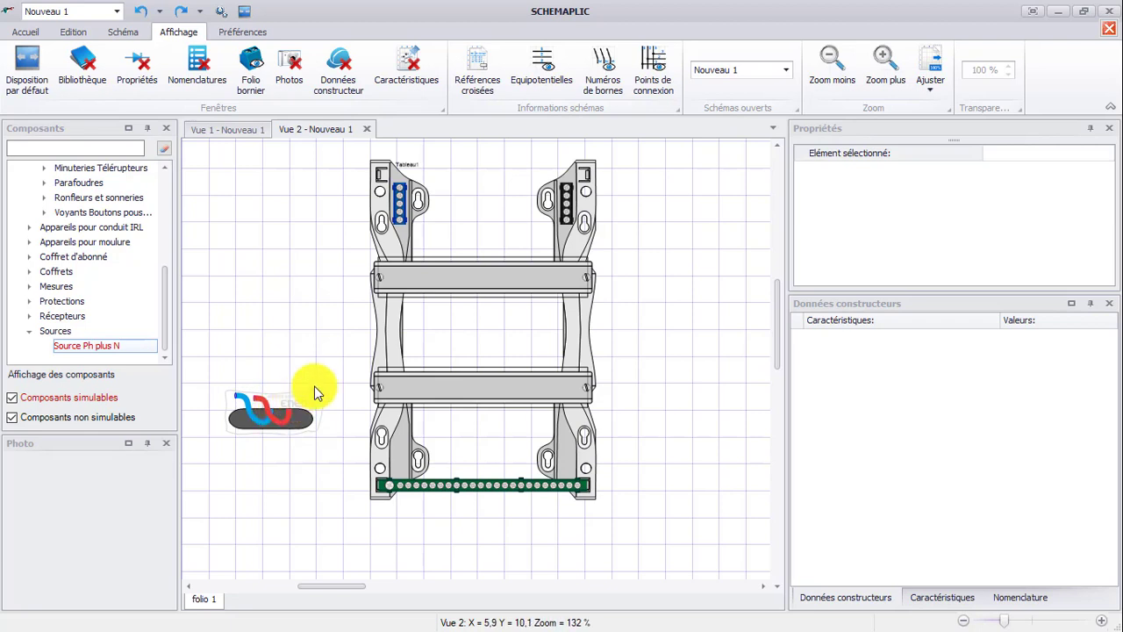
click(407, 278)
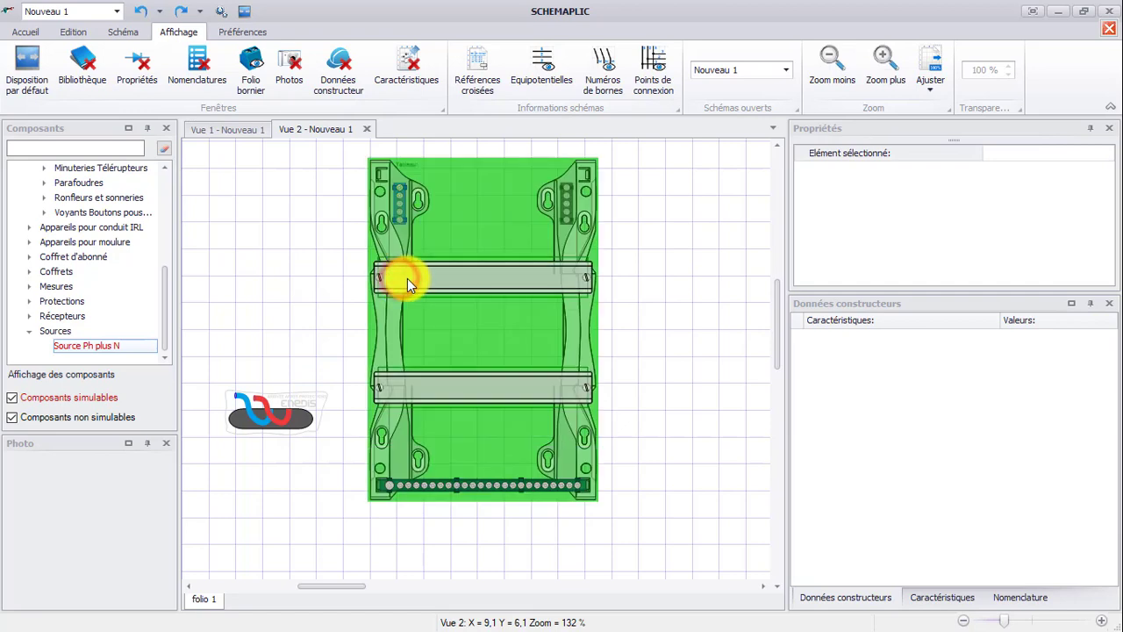
drag(445, 282, 459, 287)
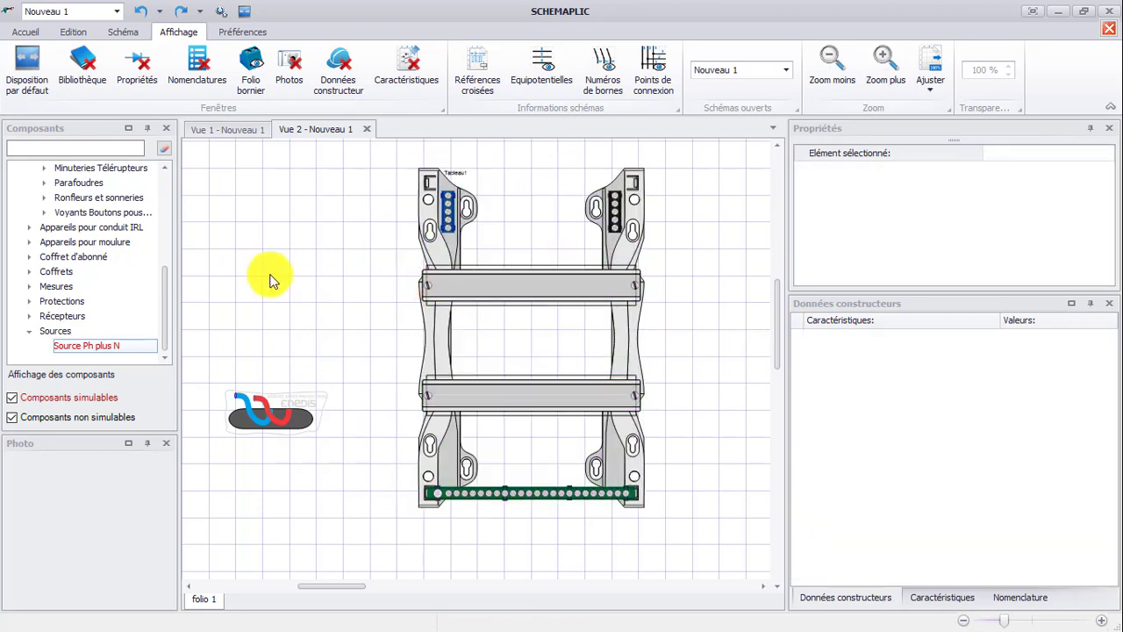
Place a Disjoncteur de branchement 10/30/45A from Coffret d'abonné directly above the Enedis source
click(32, 277)
click(29, 272)
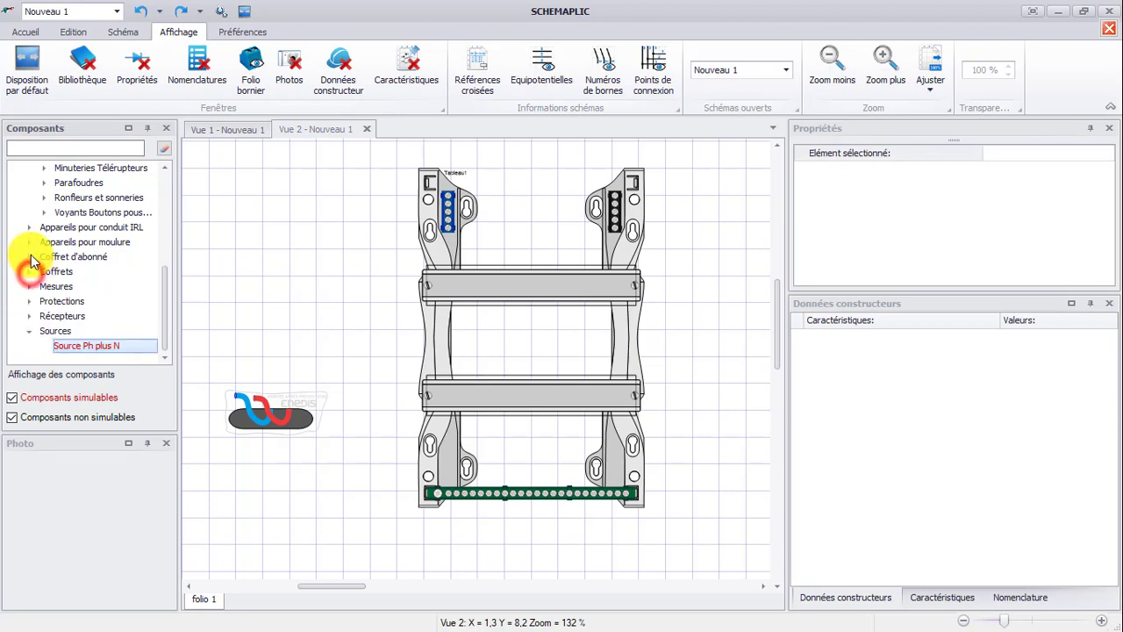
click(32, 261)
mouse_move(66, 286)
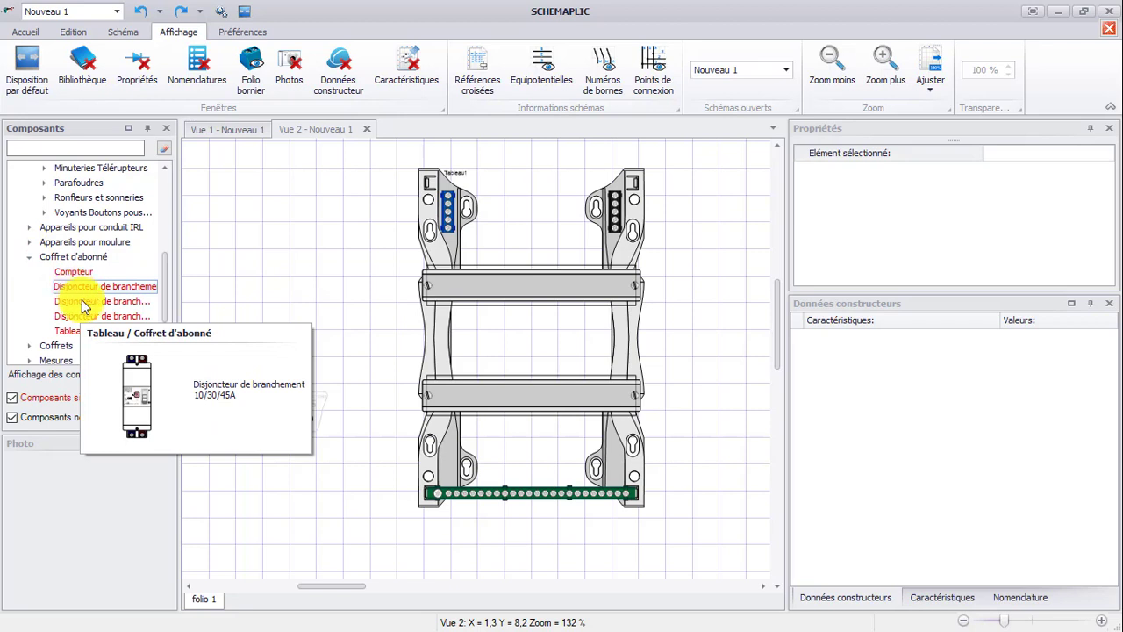
drag(77, 296, 289, 291)
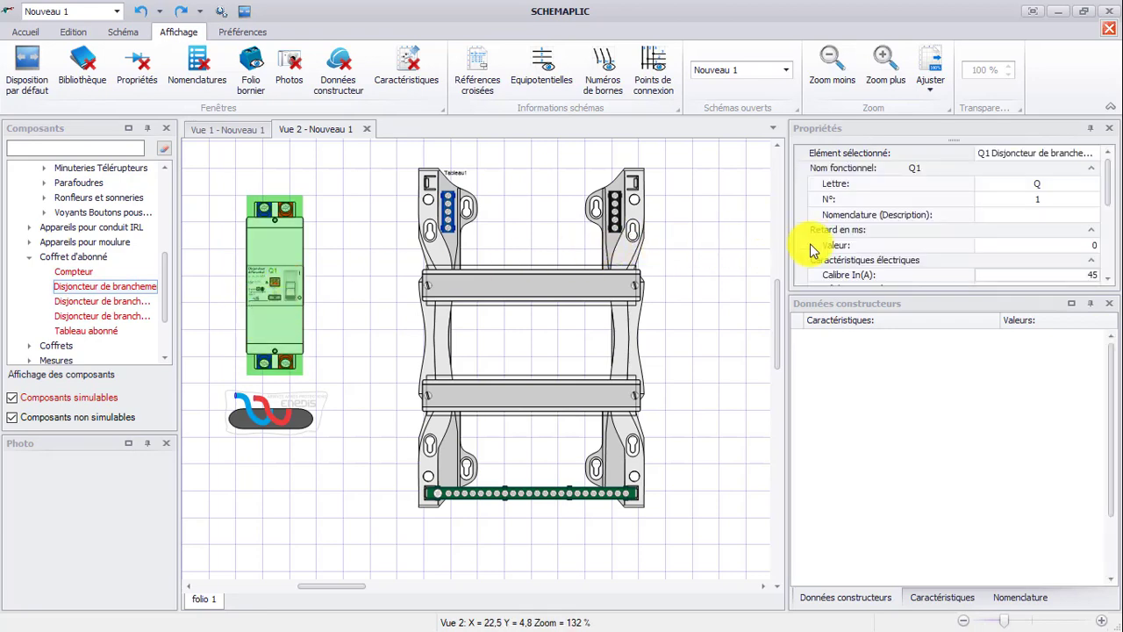
Review the branch circuit breaker's properties, including its rating, sensitivity and manufacturer references
scroll(1085, 215, down, 10)
scroll(1088, 215, up, 8)
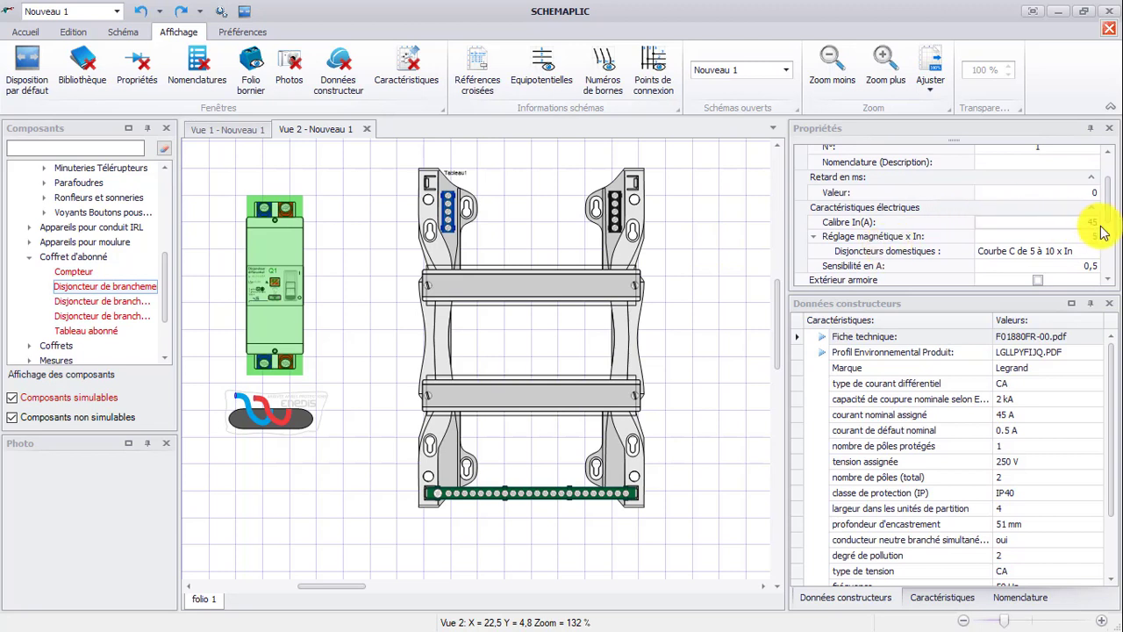
scroll(1092, 239, down, 5)
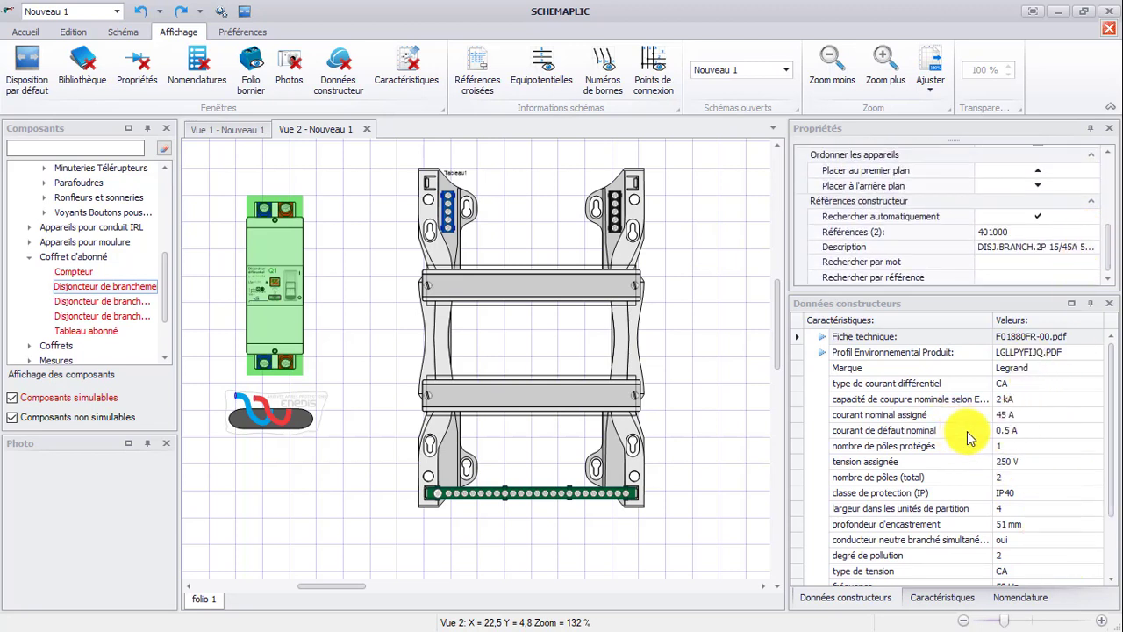
Place two Interrupteur diff. bipolaire 40A from the differential switches category between the branch circuit breaker and the enclosure
click(372, 425)
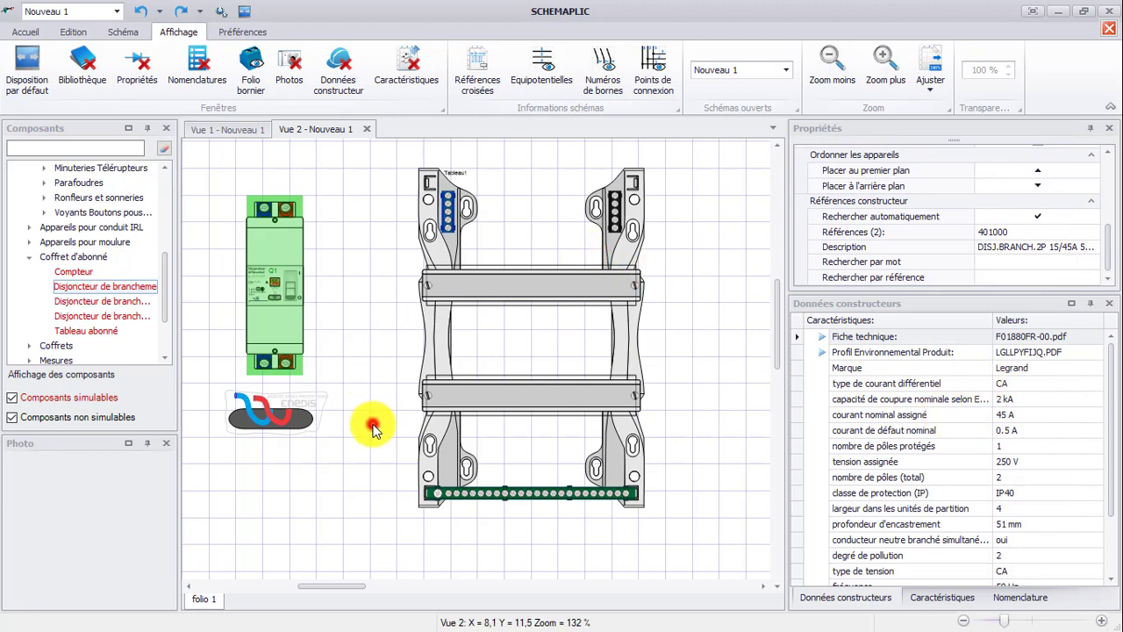
click(272, 112)
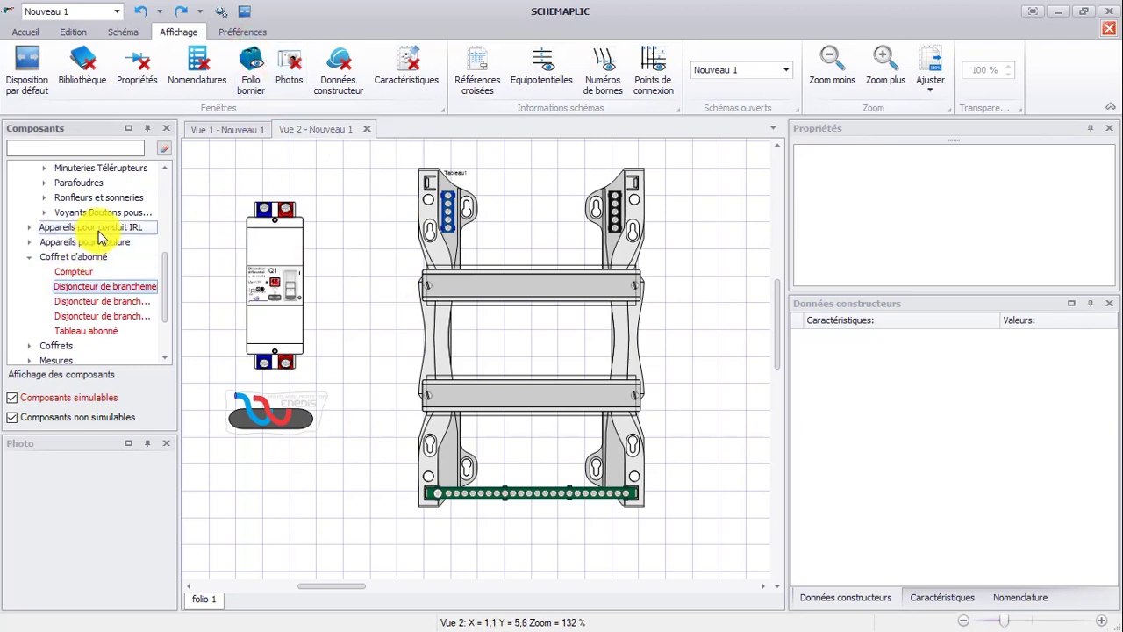
click(29, 257)
scroll(101, 246, up, 2)
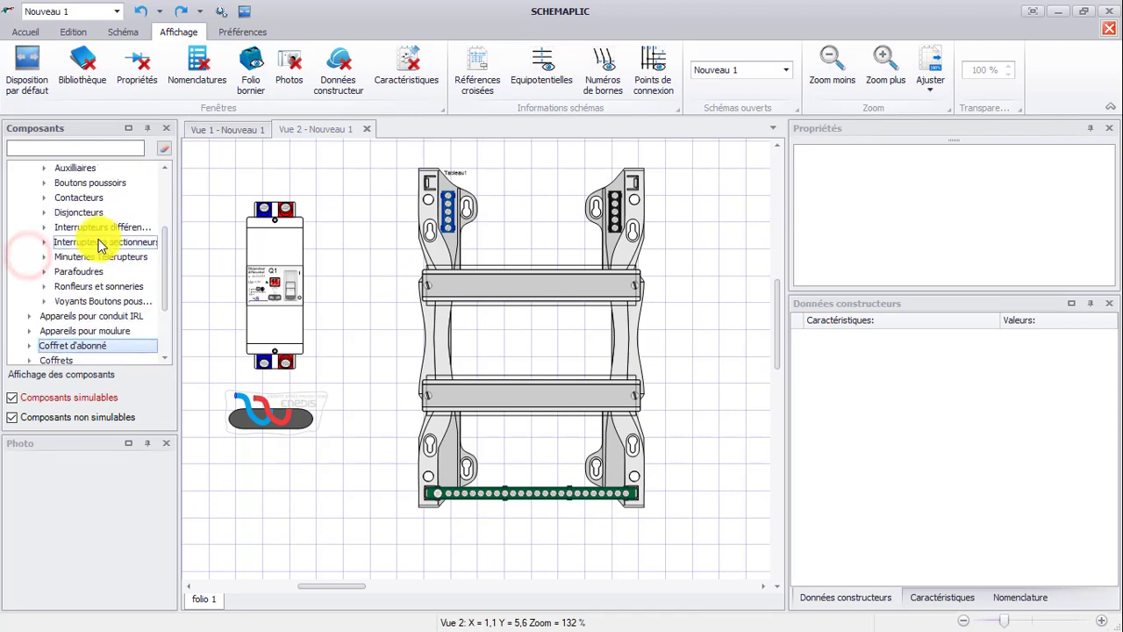
click(43, 229)
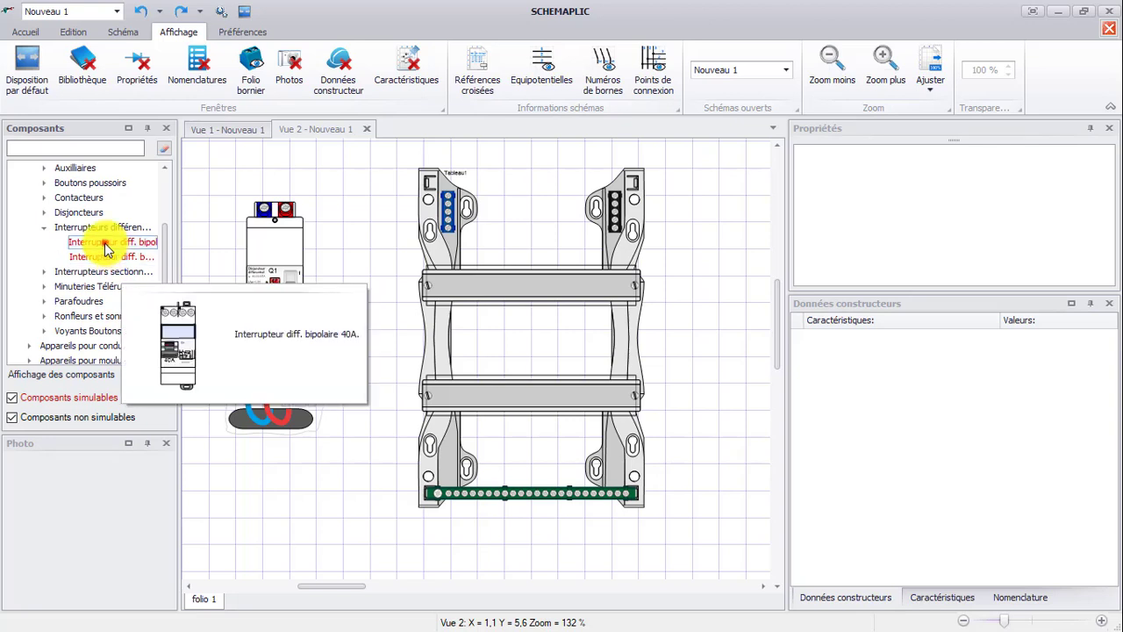
drag(105, 249, 365, 224)
drag(131, 242, 383, 303)
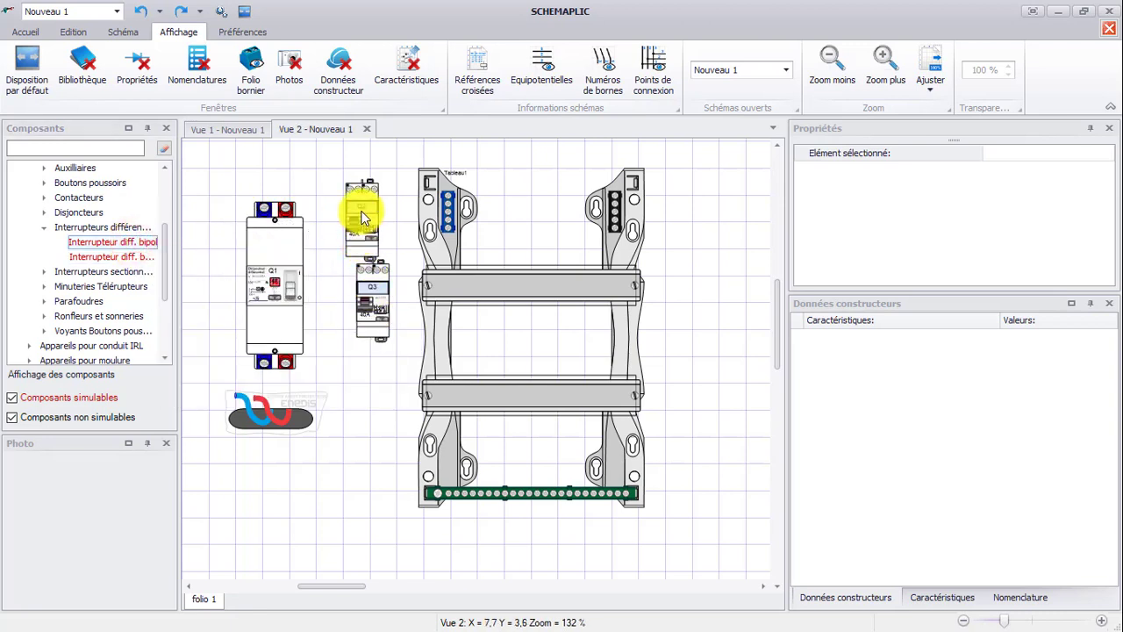
Move the upper 40A differential switch onto the left end of the enclosure's upper rail
click(361, 218)
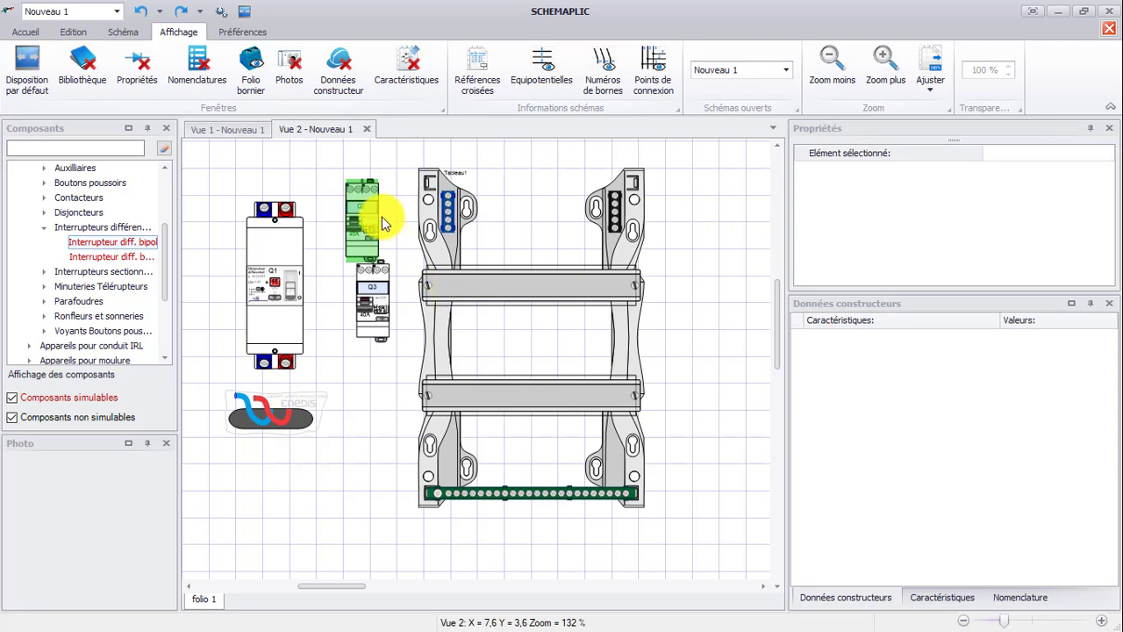
drag(387, 219, 449, 277)
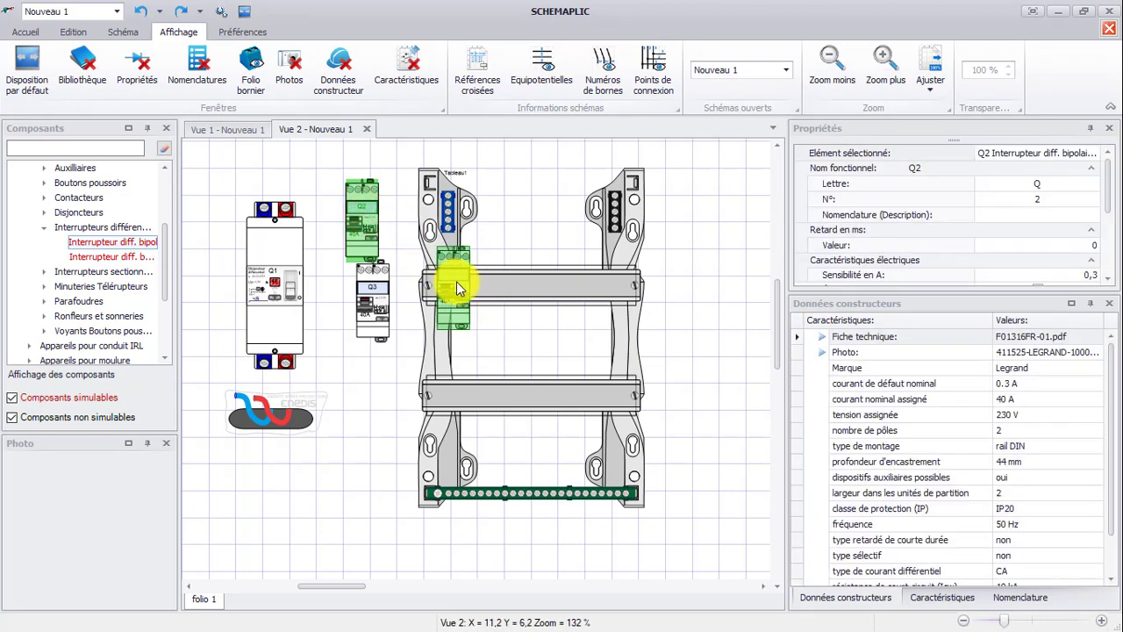
click(398, 296)
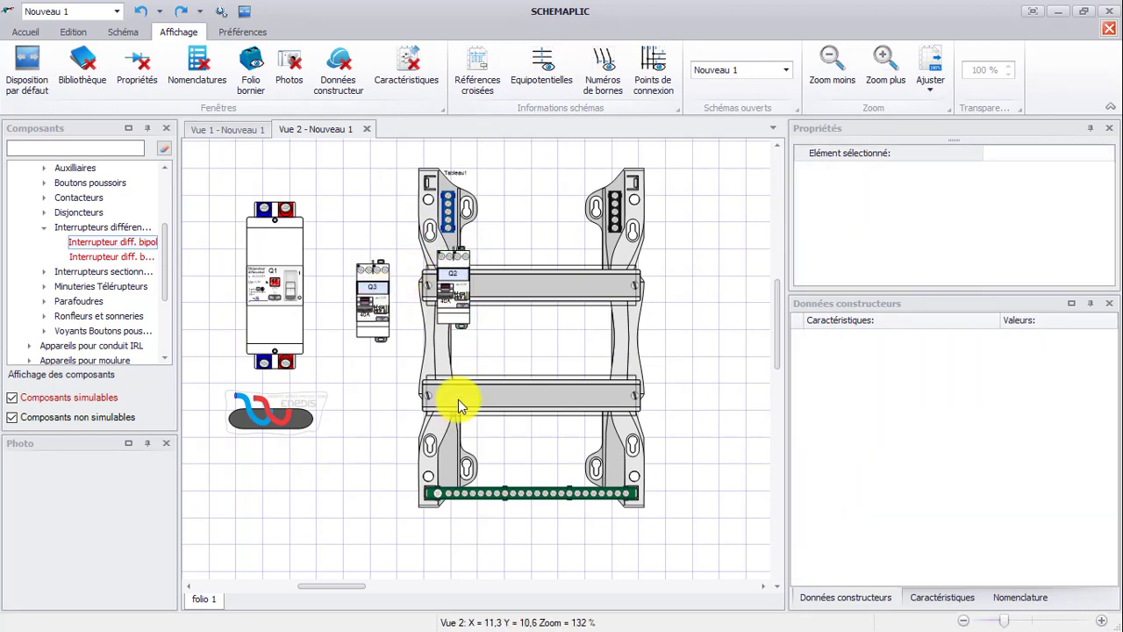
Review the properties of the differential switch Q3, including its sensitivity and manufacturer reference
click(369, 298)
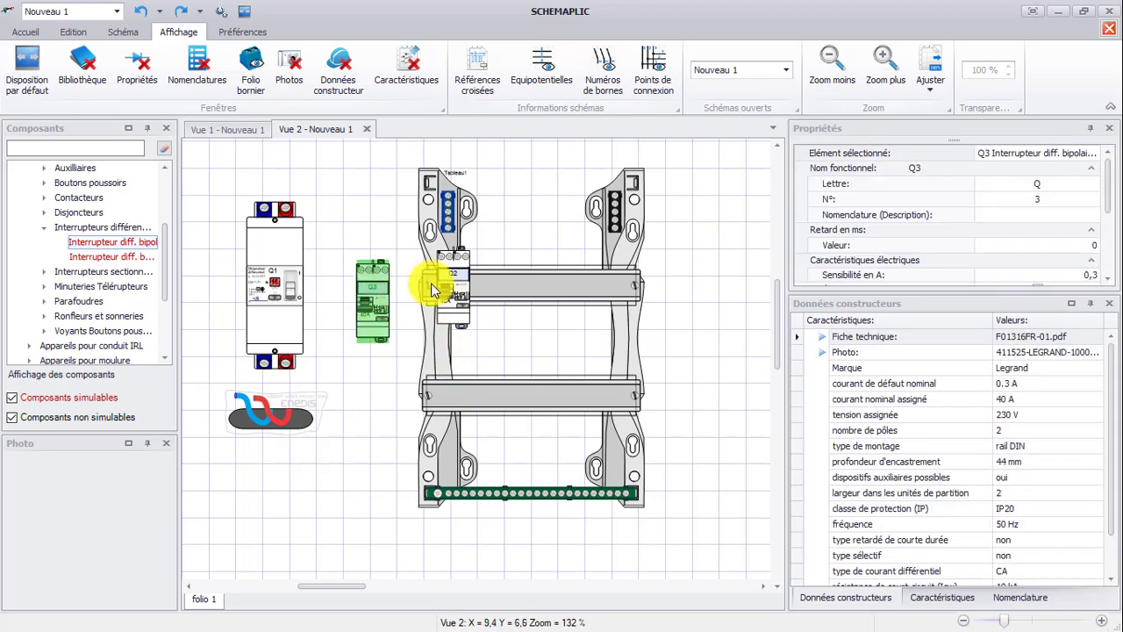
scroll(1026, 248, down, 5)
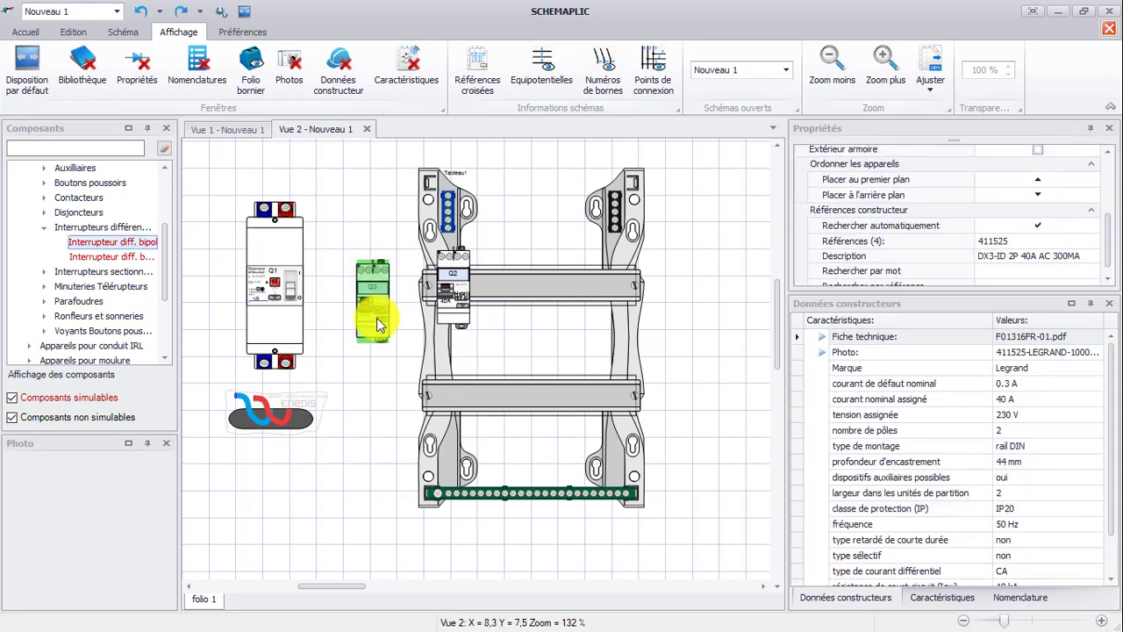
scroll(1010, 231, up, 5)
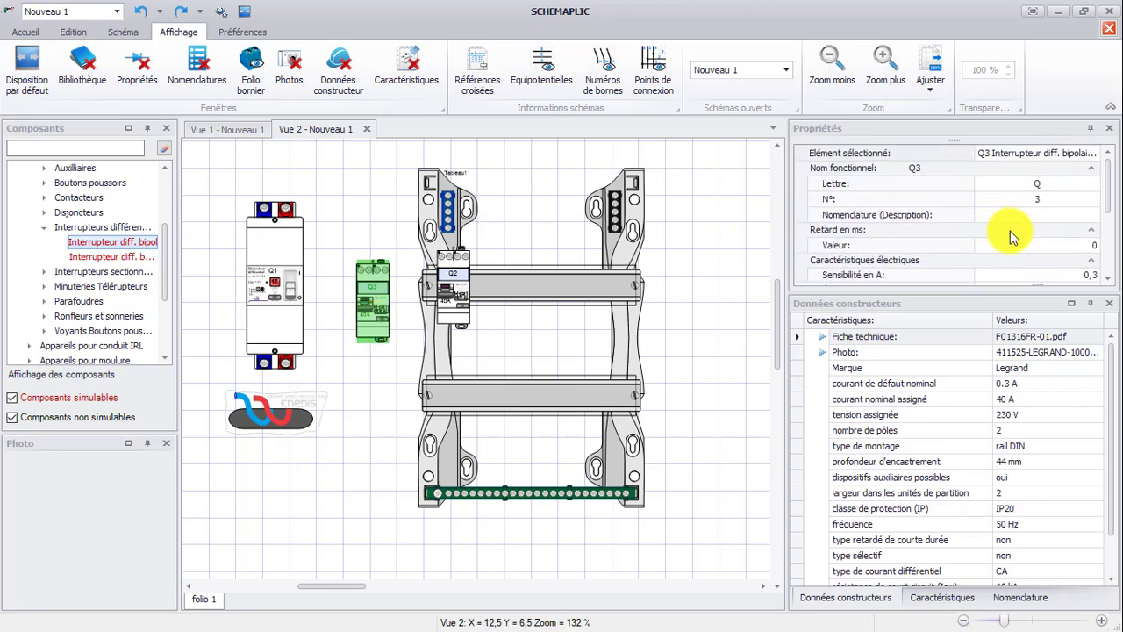
scroll(1058, 212, down, 4)
scroll(1057, 212, up, 2)
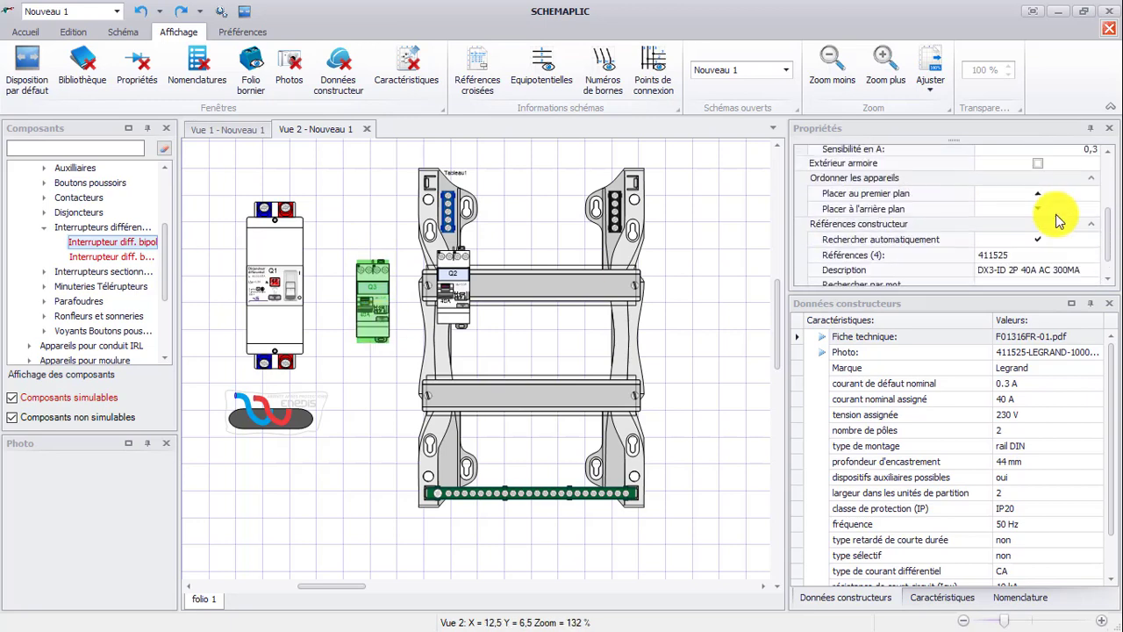
scroll(1058, 213, down, 2)
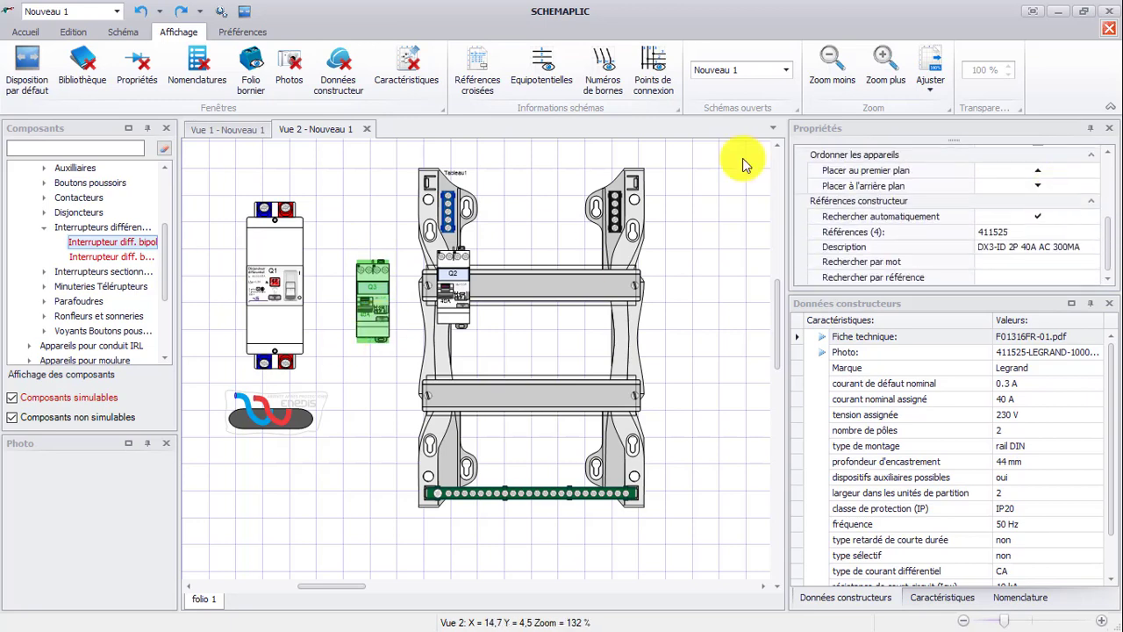
Switch to the Legrand NF C 15-100 guide in Foxit Reader and examine the differential switch rules on types, circuit distribution, circuit count and current rating
click(1055, 12)
mouse_move(1103, 342)
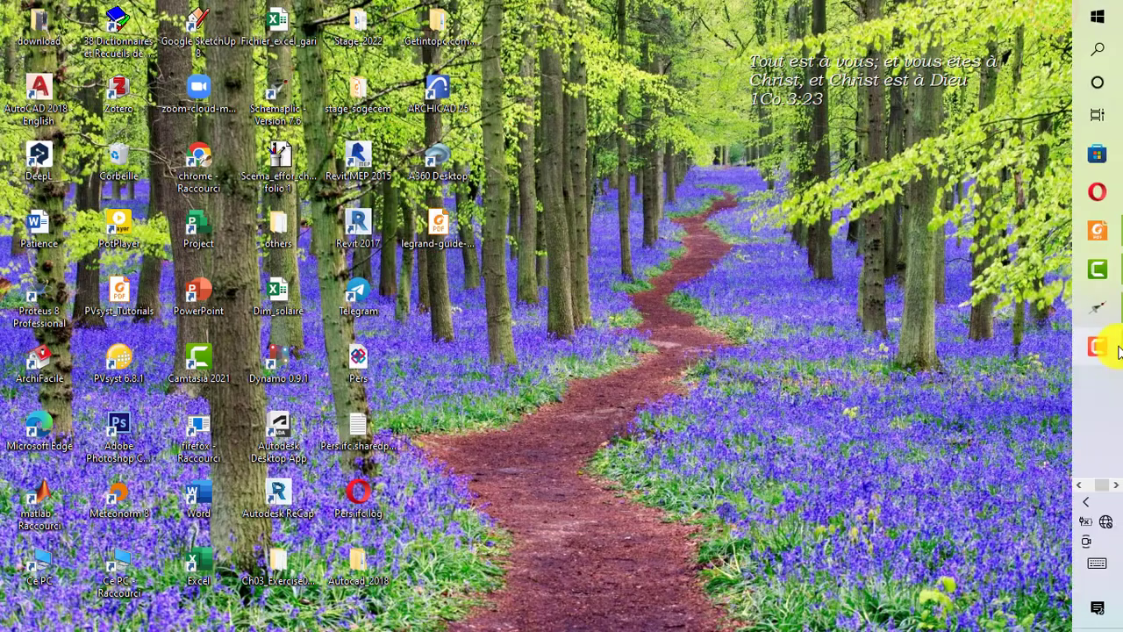
click(1100, 231)
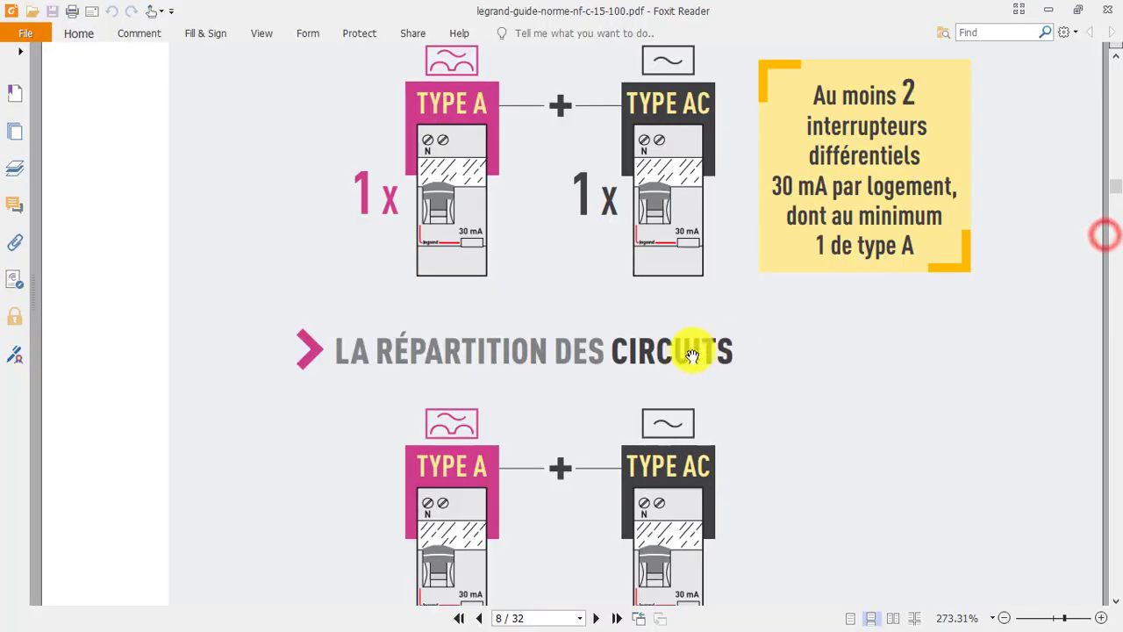
scroll(682, 353, up, 2)
scroll(704, 355, down, 6)
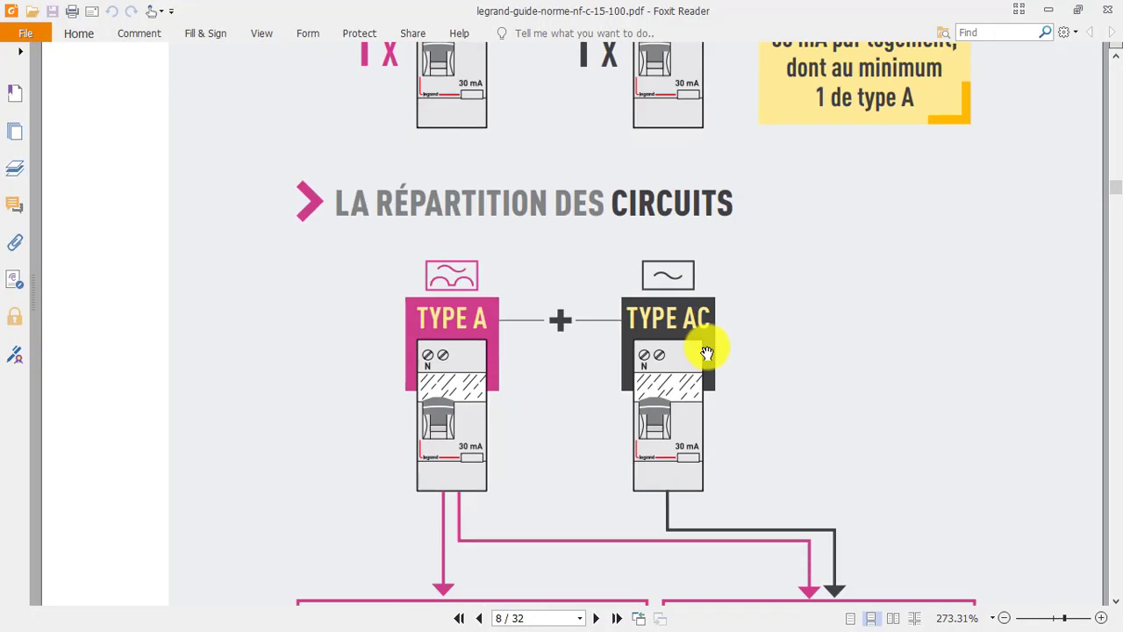
scroll(708, 360, down, 7)
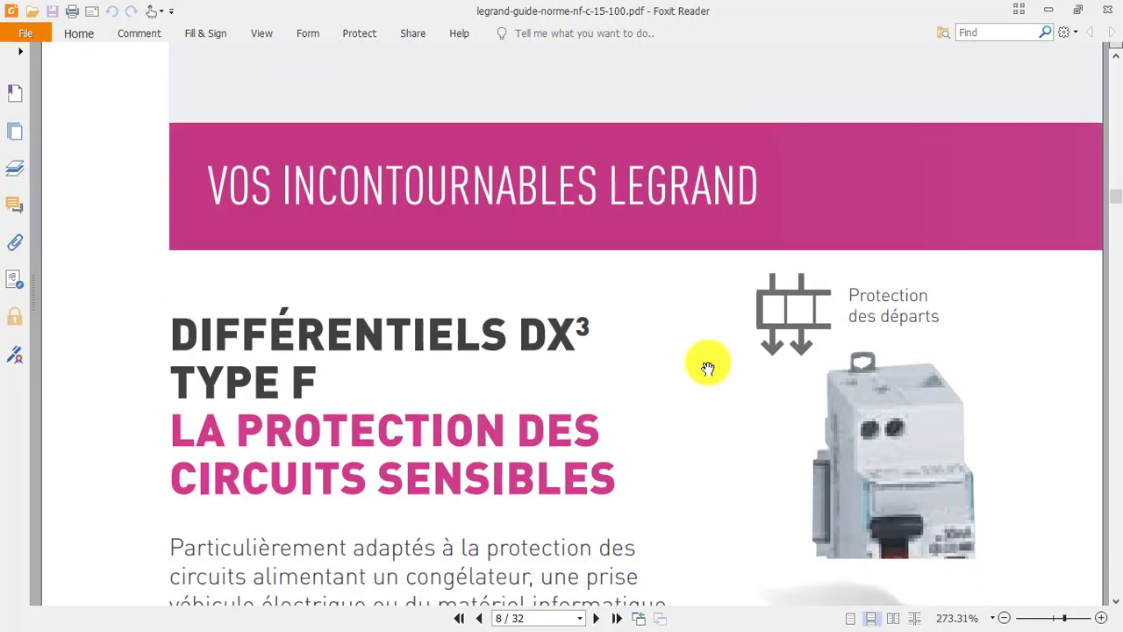
scroll(700, 366, up, 6)
scroll(702, 369, up, 6)
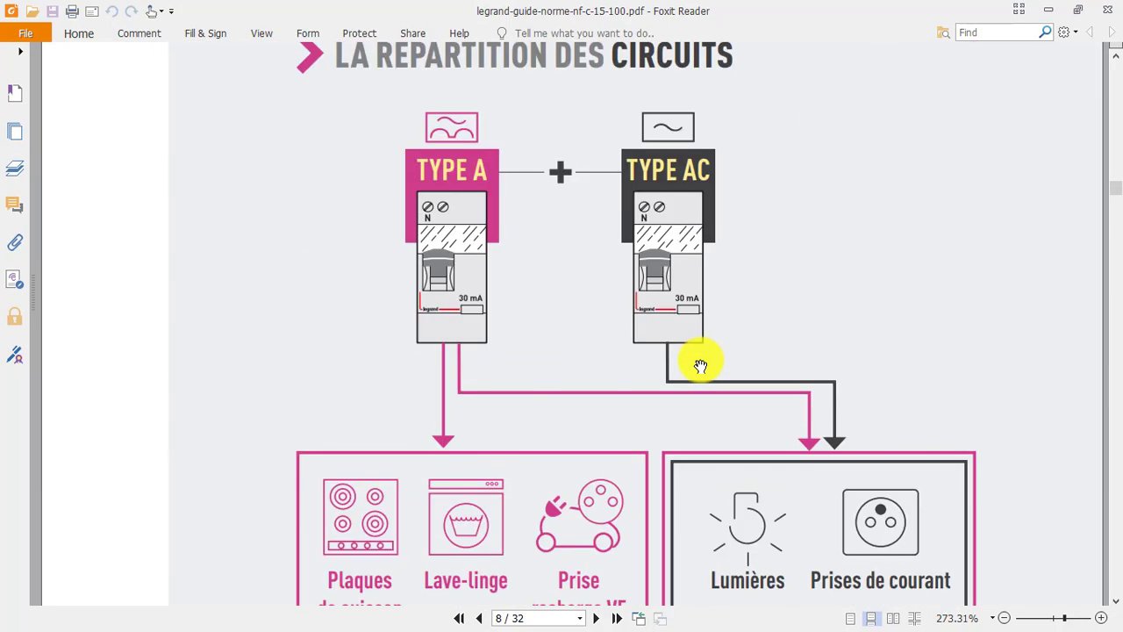
scroll(696, 368, down, 9)
scroll(696, 378, down, 10)
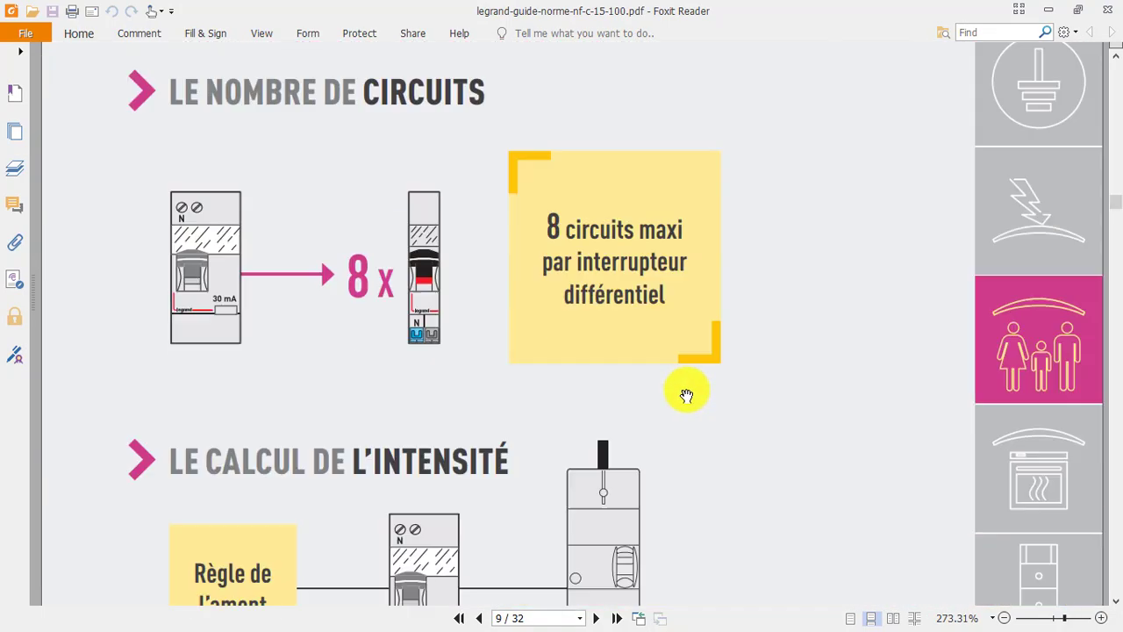
scroll(683, 390, down, 5)
scroll(678, 389, up, 6)
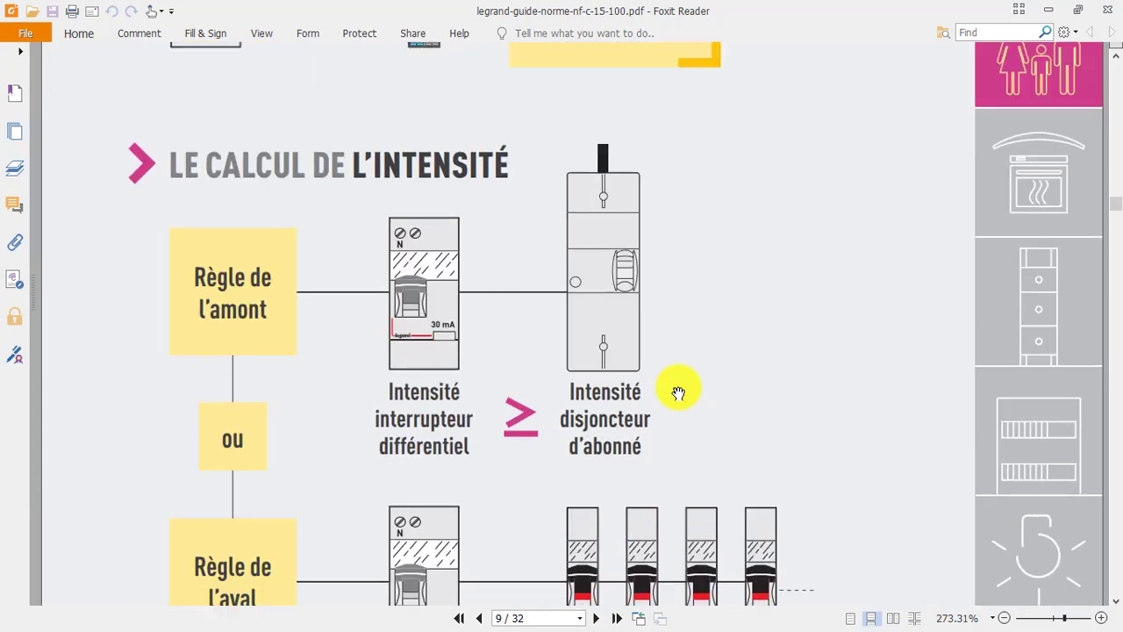
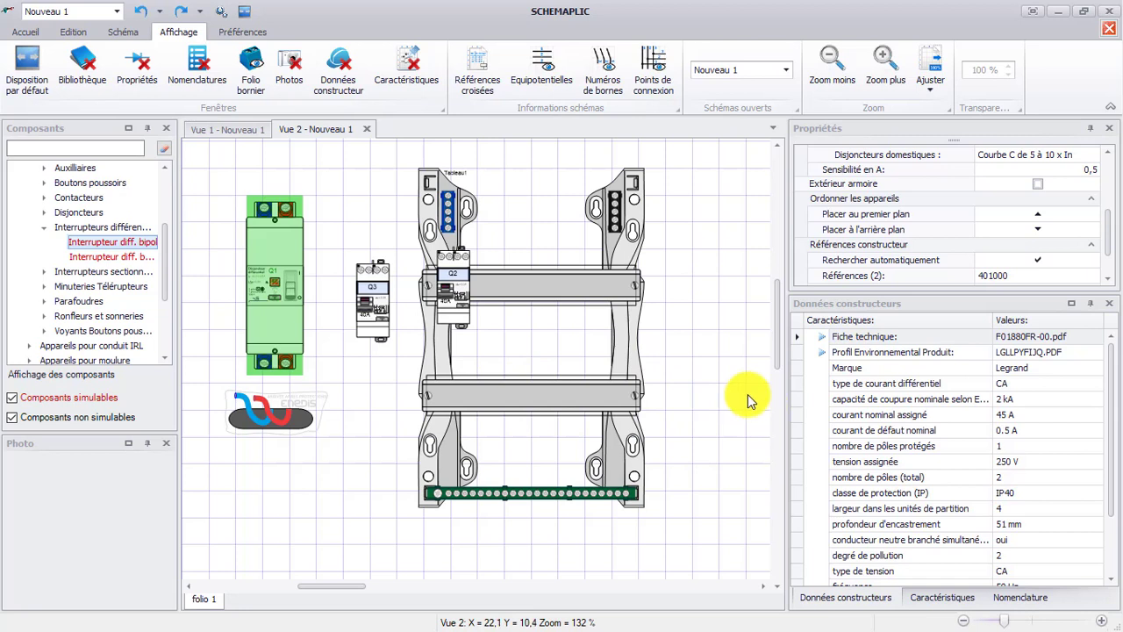
Delete both 40A differential switches and place two Interrupteur diff. bipolaire 63A between the branch circuit breaker and the enclosure
click(457, 286)
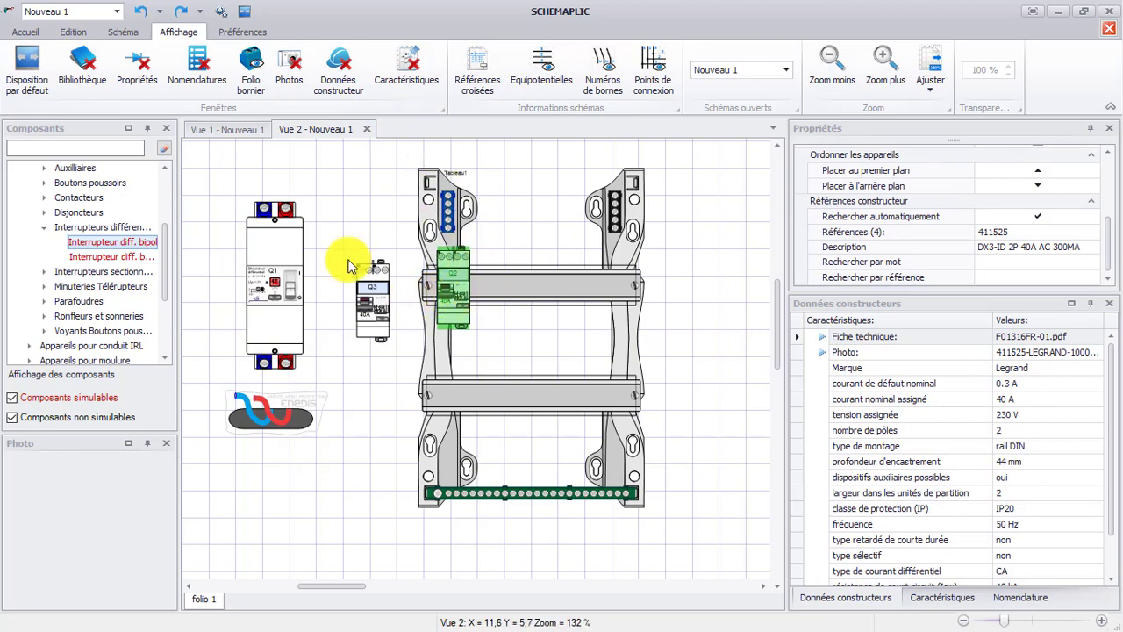
mouse_move(141, 266)
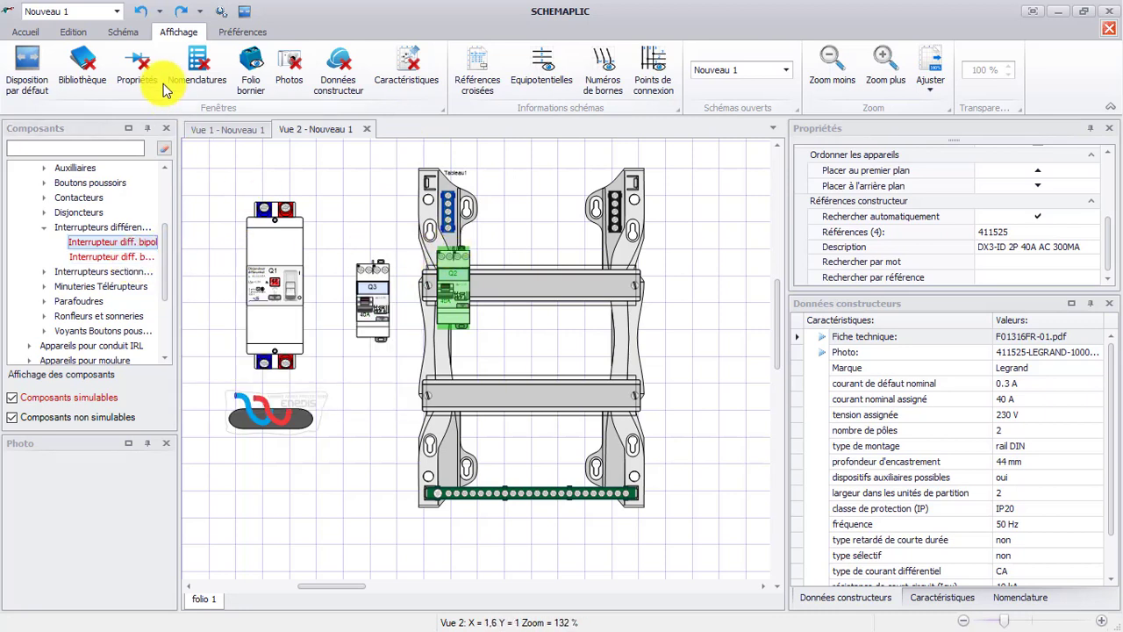
click(123, 34)
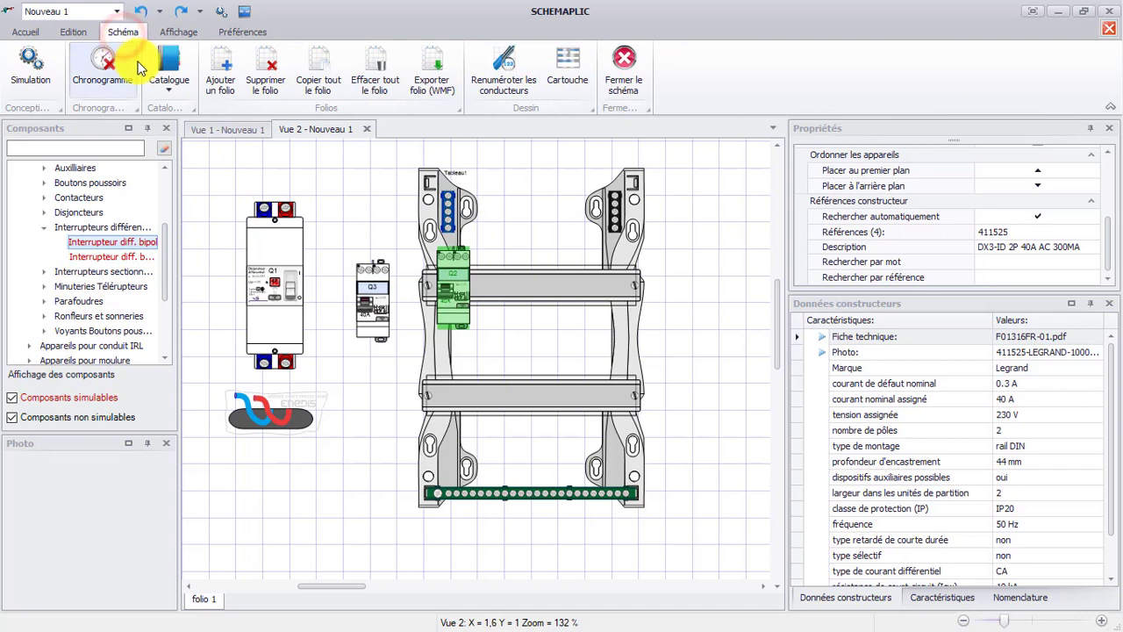
click(138, 63)
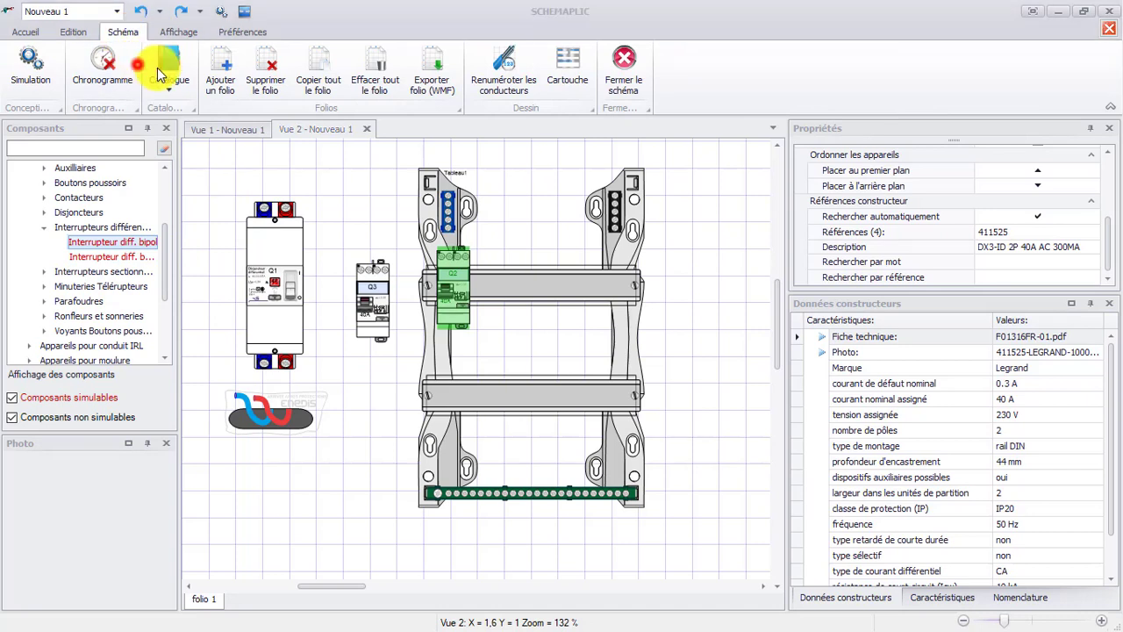
click(59, 34)
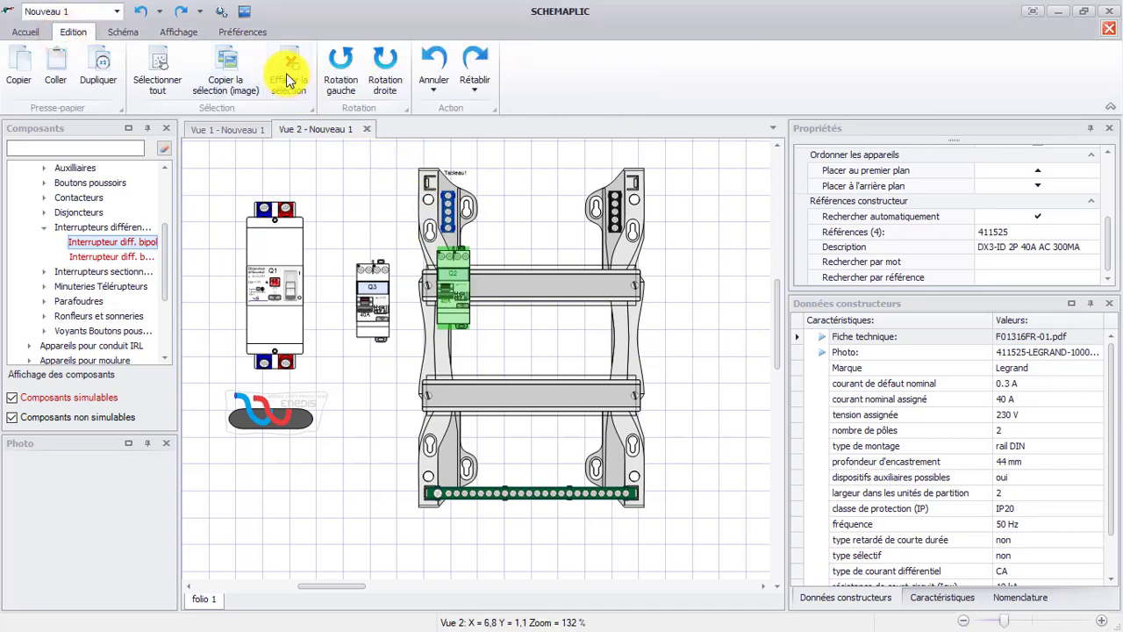
click(289, 70)
click(369, 294)
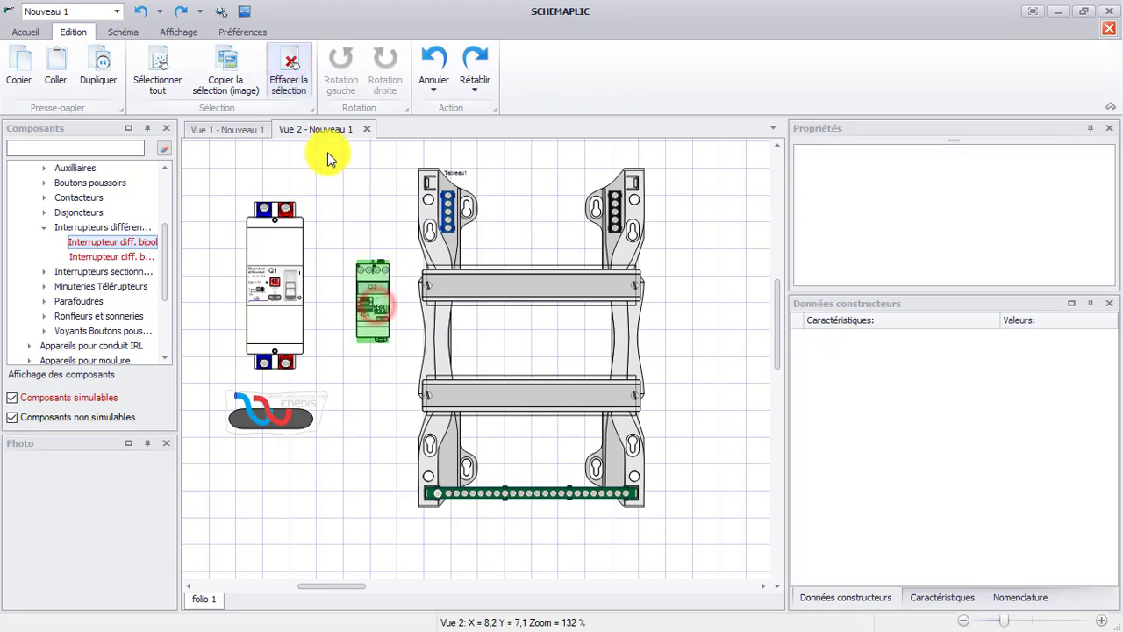
click(286, 70)
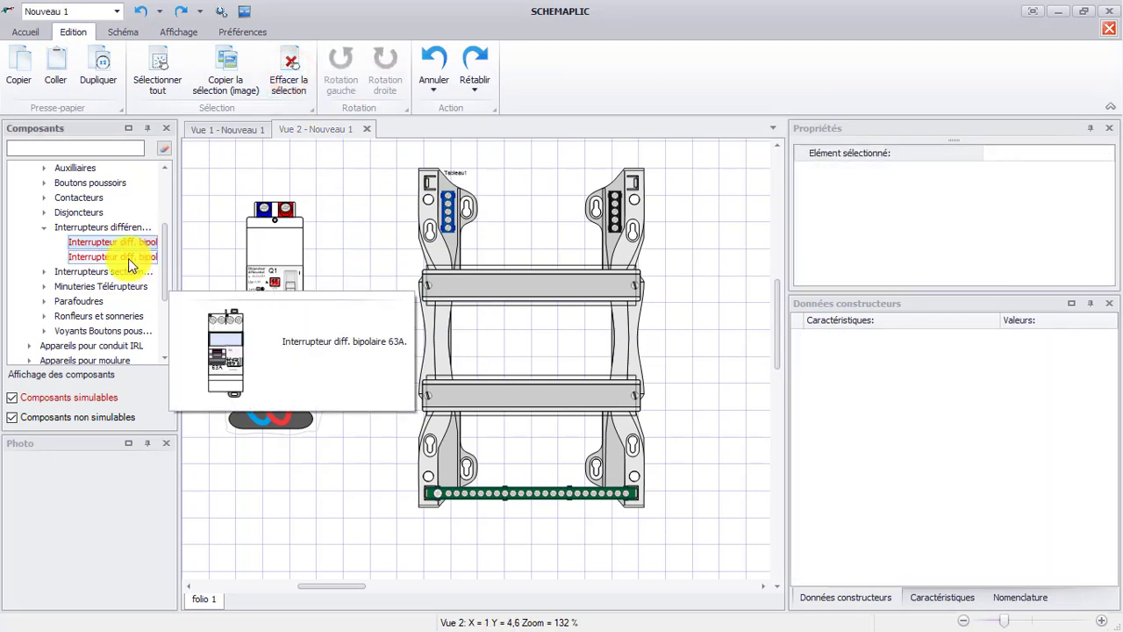
drag(128, 257, 379, 251)
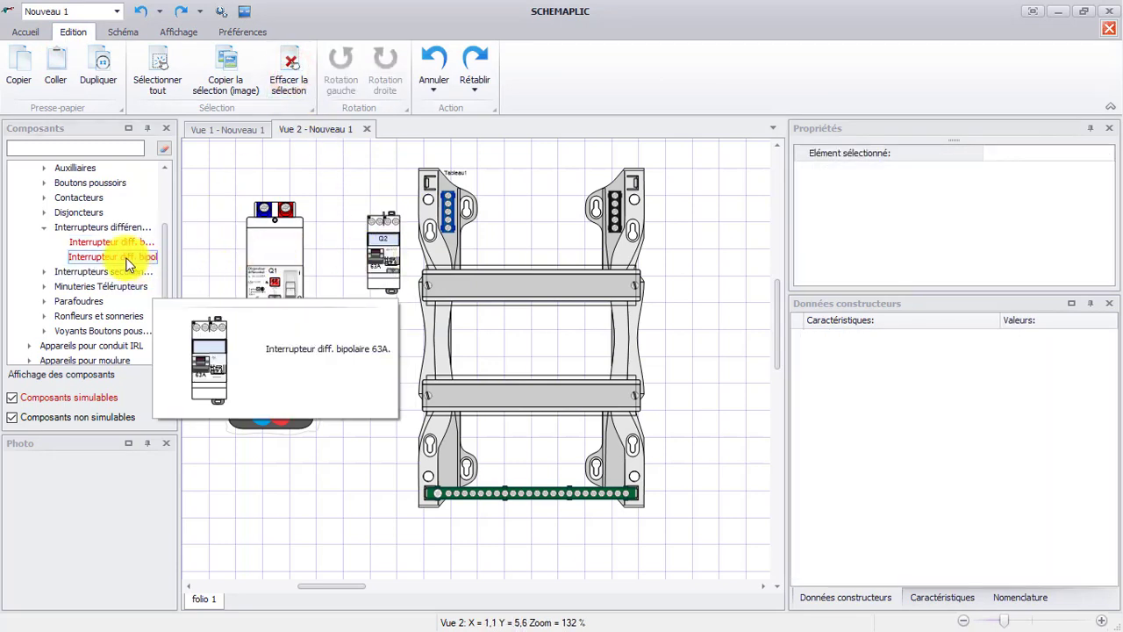
drag(133, 256, 364, 317)
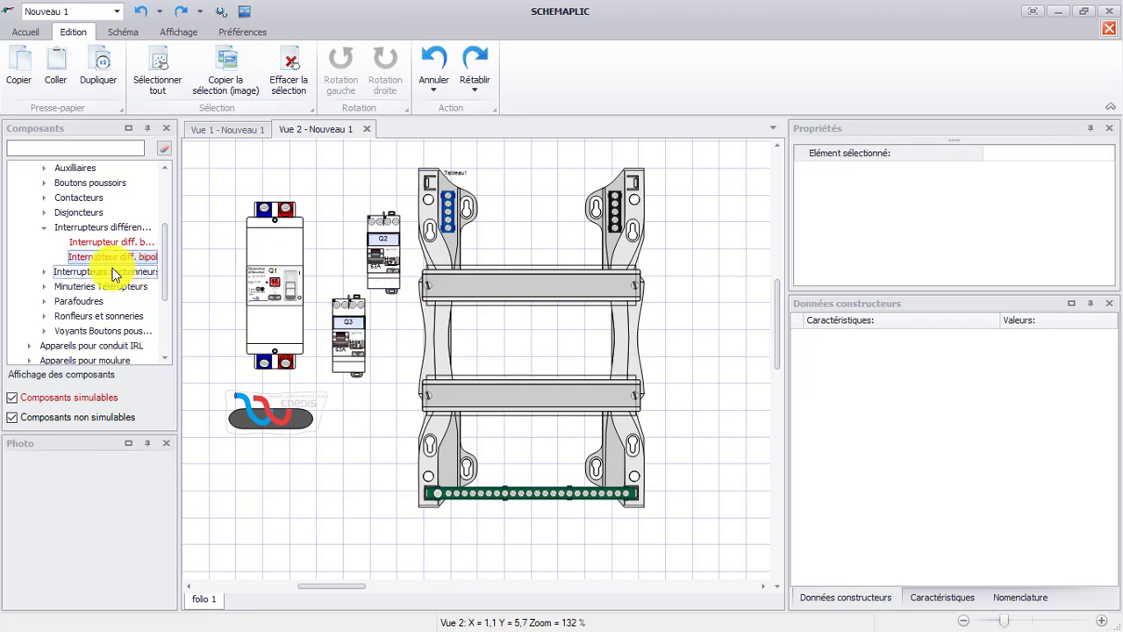
Place a Prise de terre from the Protections category to the lower right of the enclosure
scroll(115, 281, down, 3)
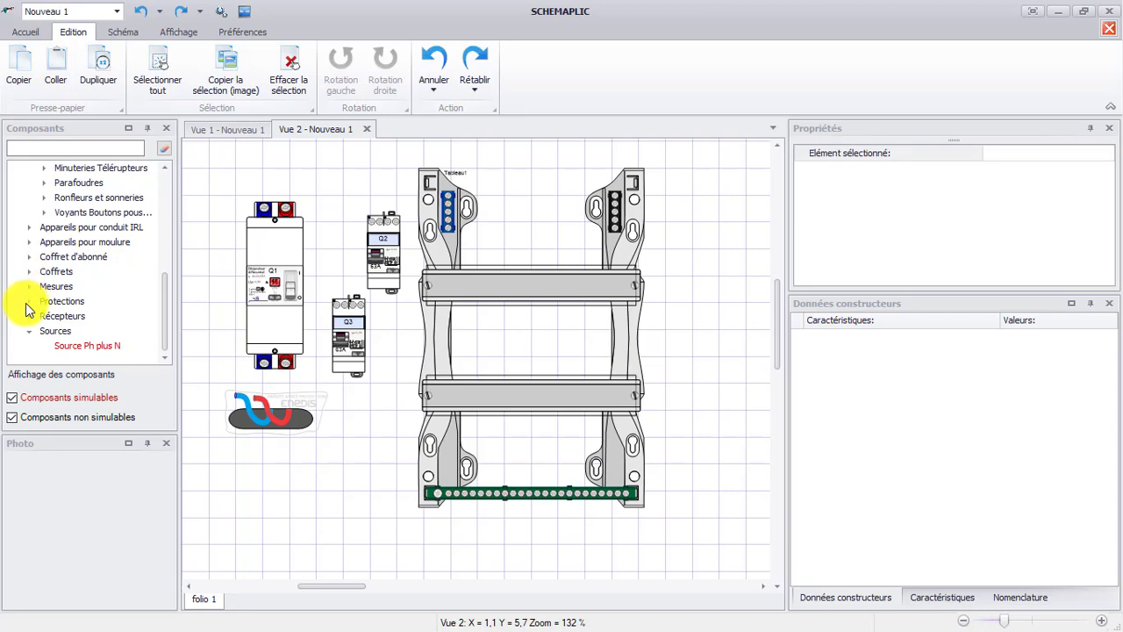
click(29, 301)
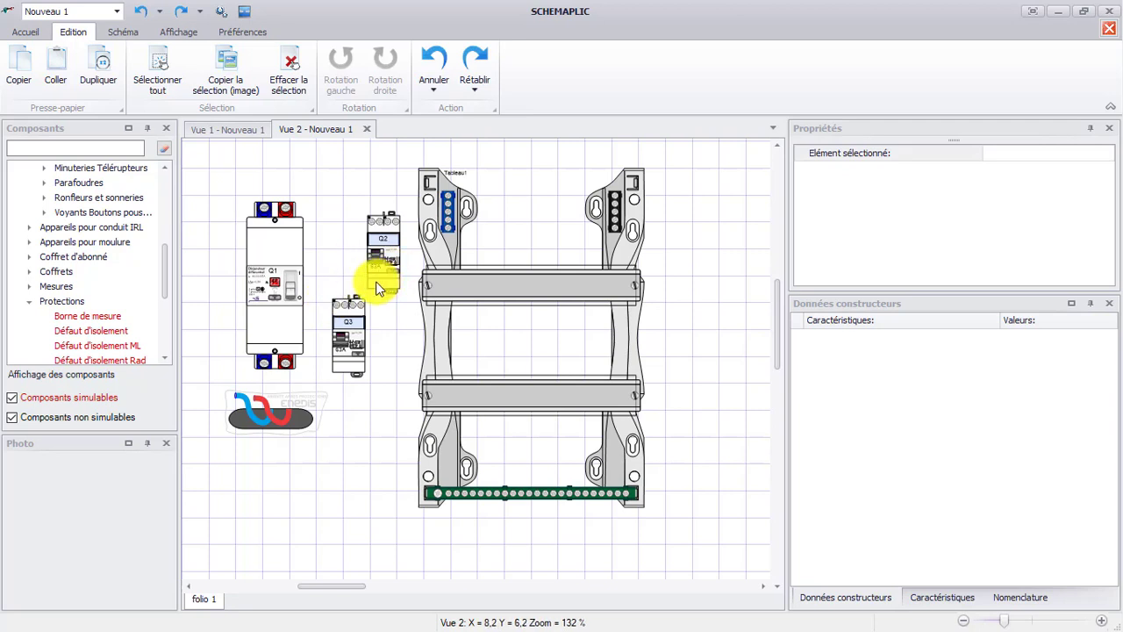
scroll(100, 316, down, 3)
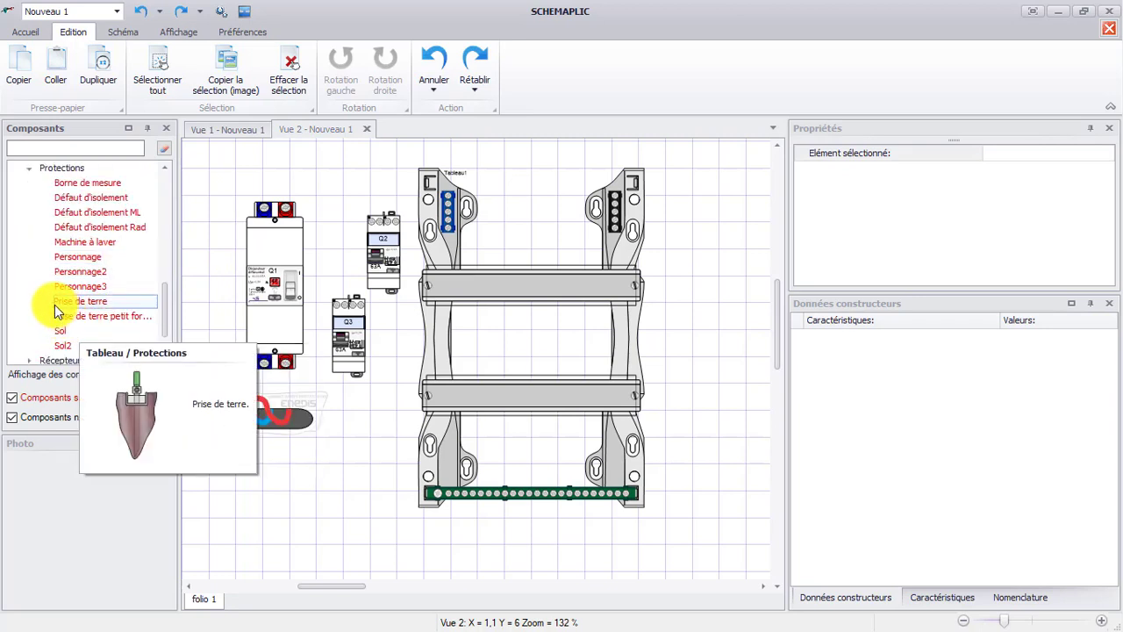
drag(54, 304, 728, 469)
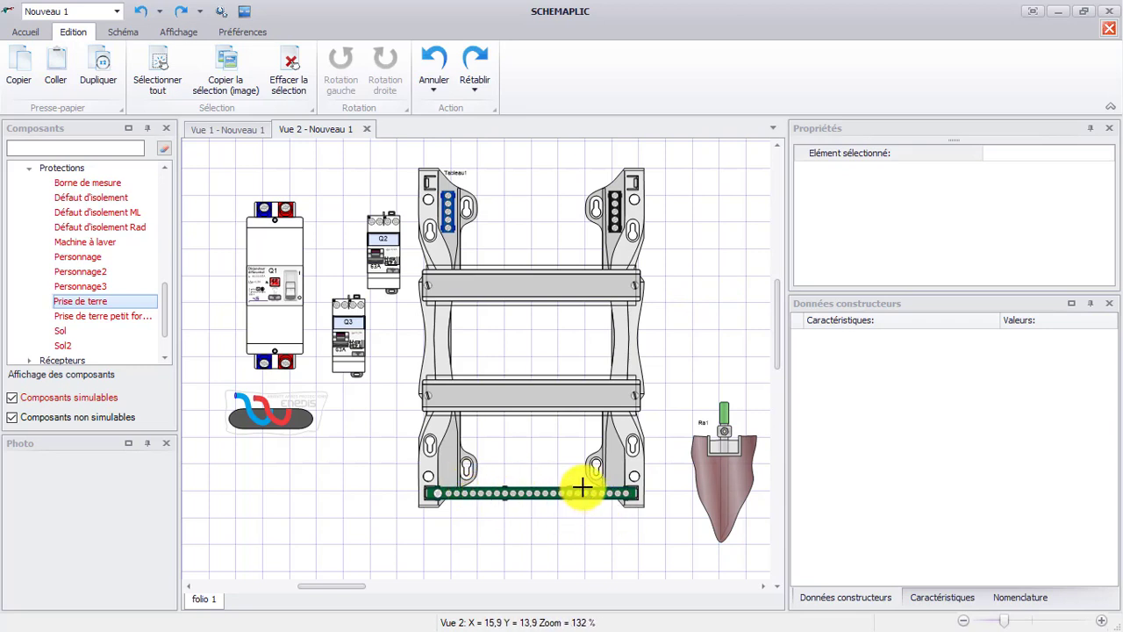
scroll(142, 348, up, 2)
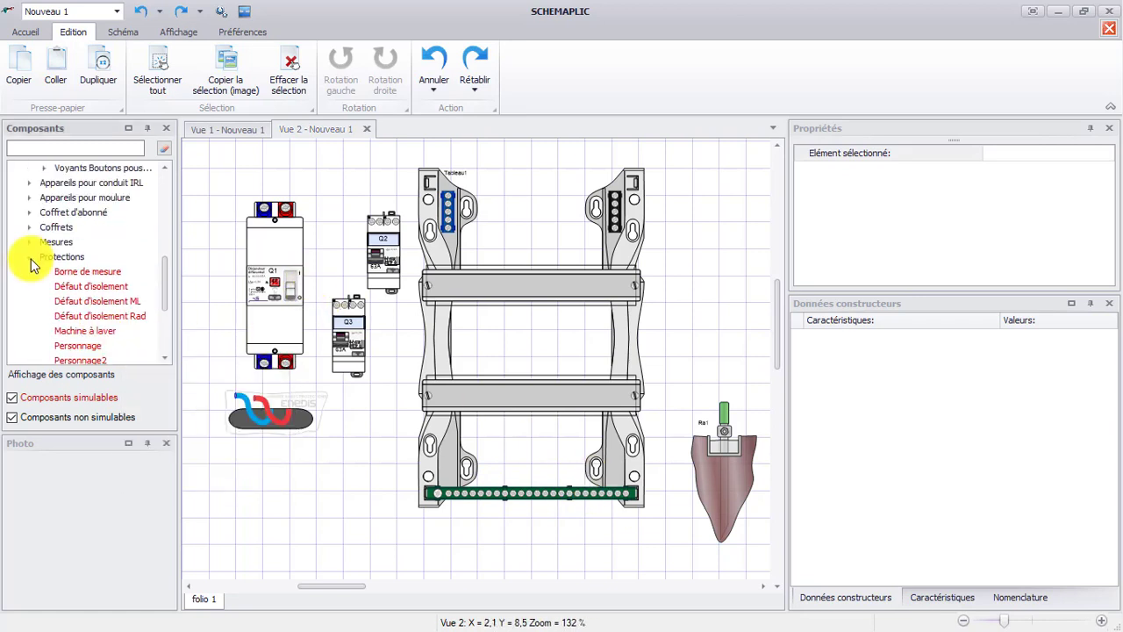
Place a Disjoncteur Uni plus N from the Disjoncteurs category inside the enclosure, above its upper rail, and check its electrical characteristics
click(30, 257)
scroll(64, 247, up, 3)
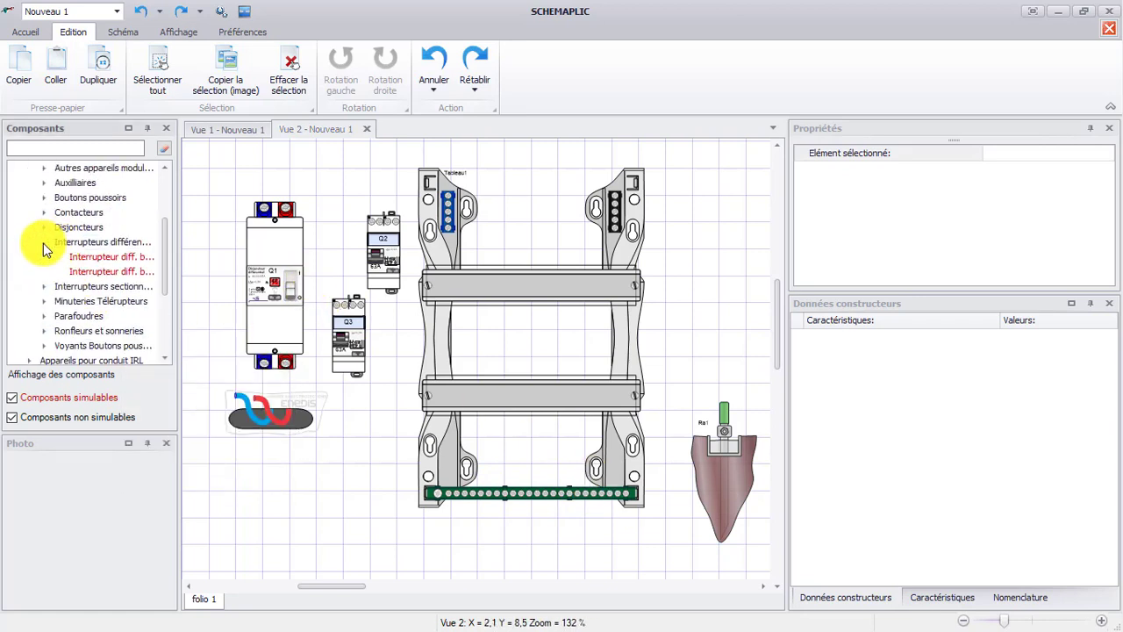
click(42, 243)
click(43, 227)
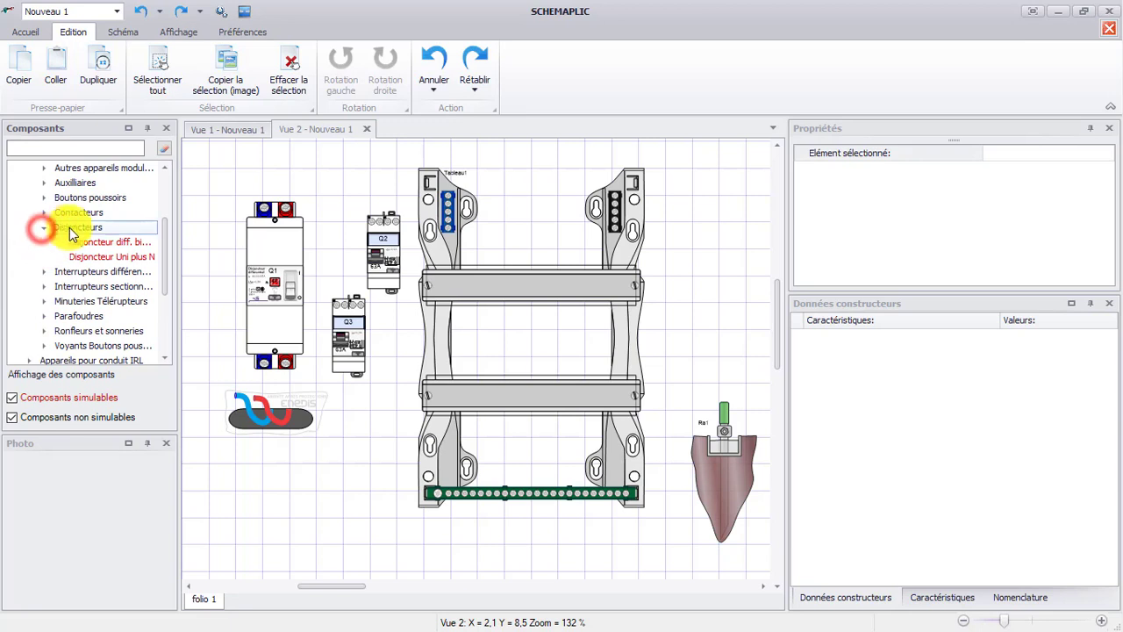
mouse_move(104, 241)
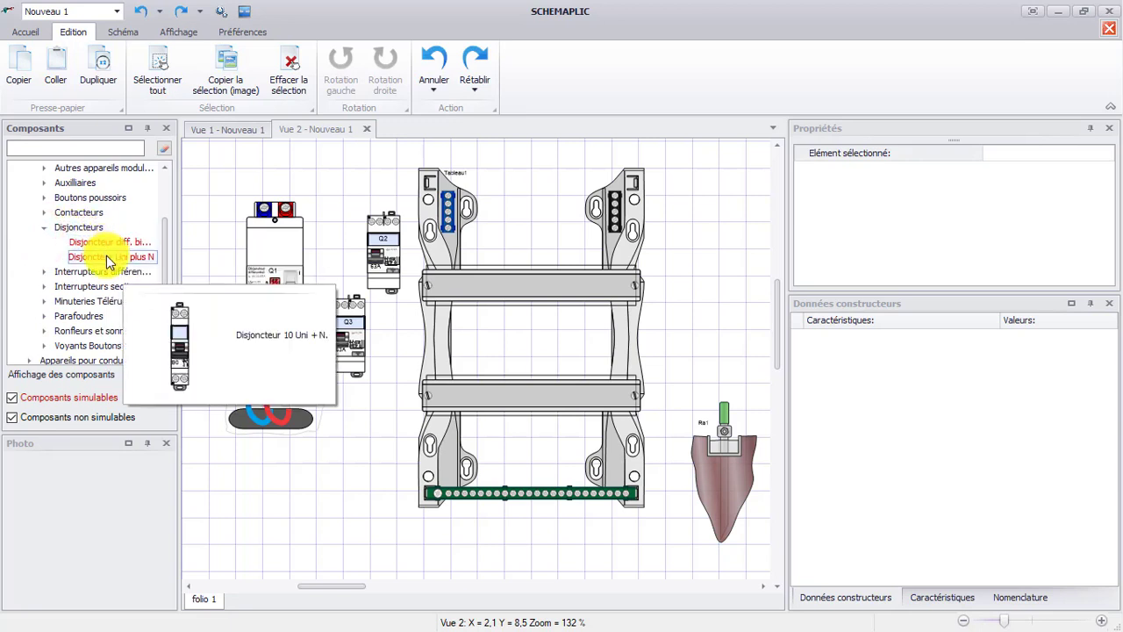
drag(106, 256, 496, 231)
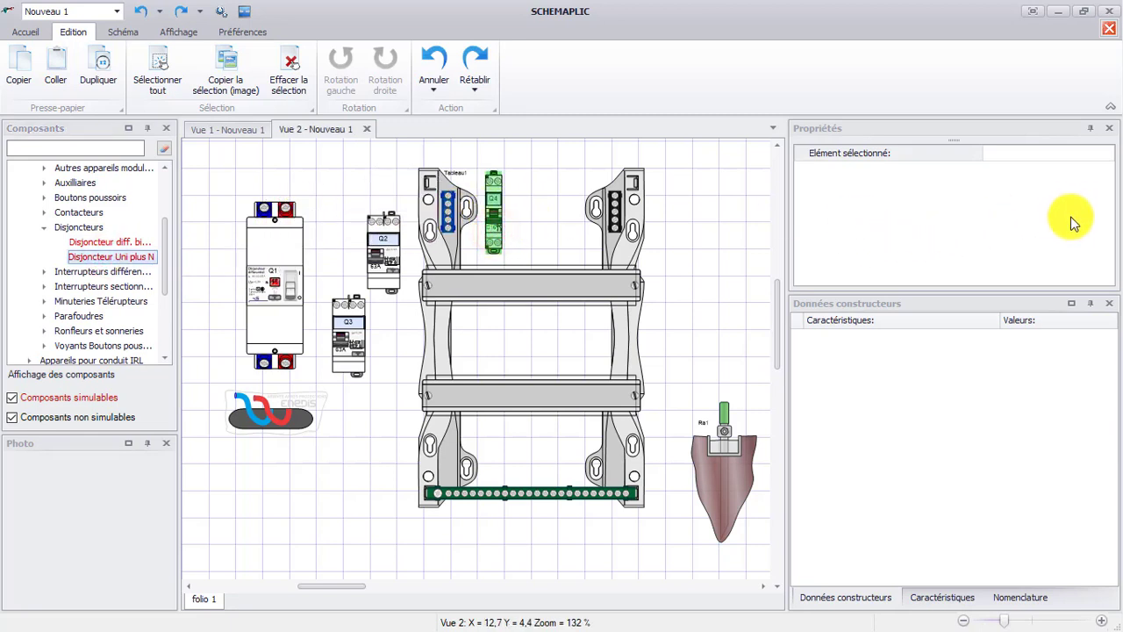
scroll(1074, 224, down, 3)
scroll(1081, 222, up, 3)
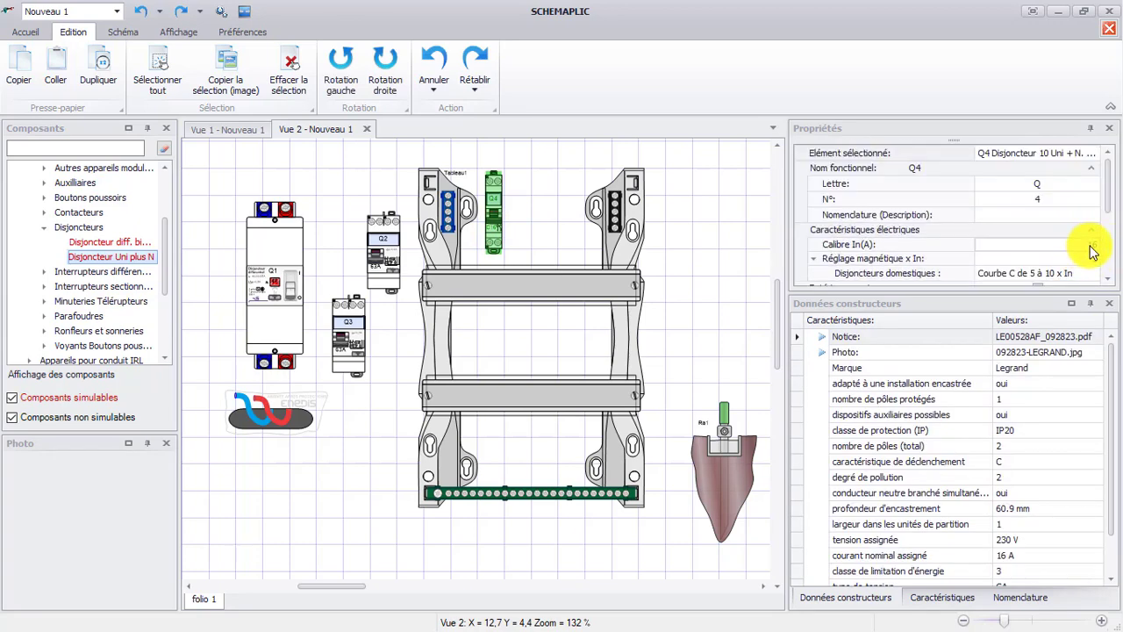
Place a second Disjoncteur Uni plus N between the enclosure and the area above the earth electrode, and set its Calibre In to 20 A
click(105, 260)
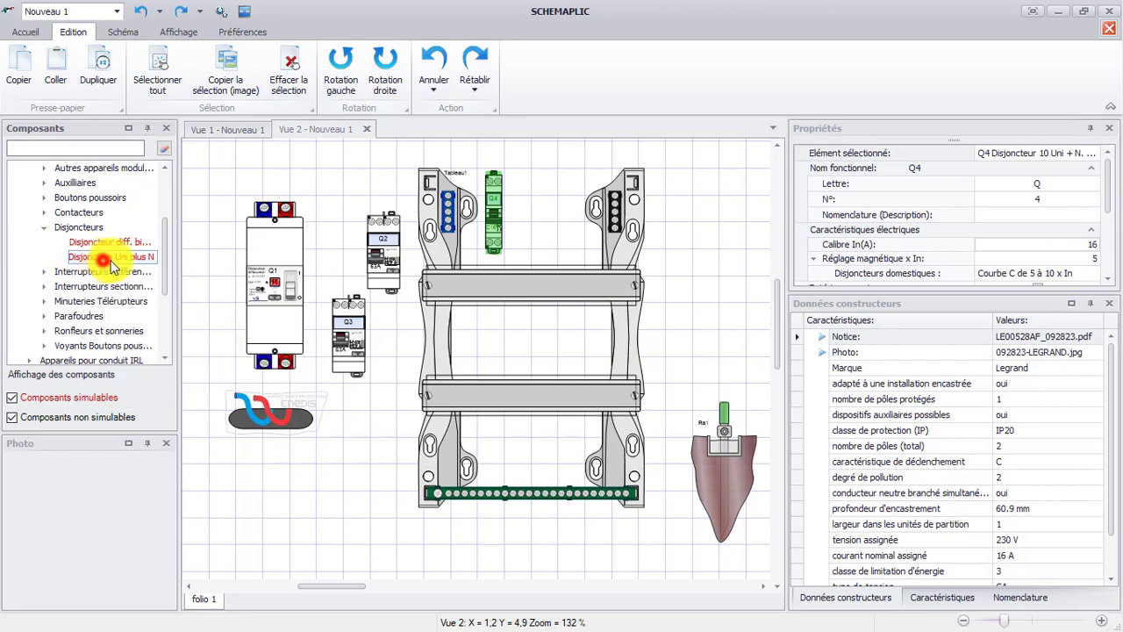
drag(111, 268, 725, 330)
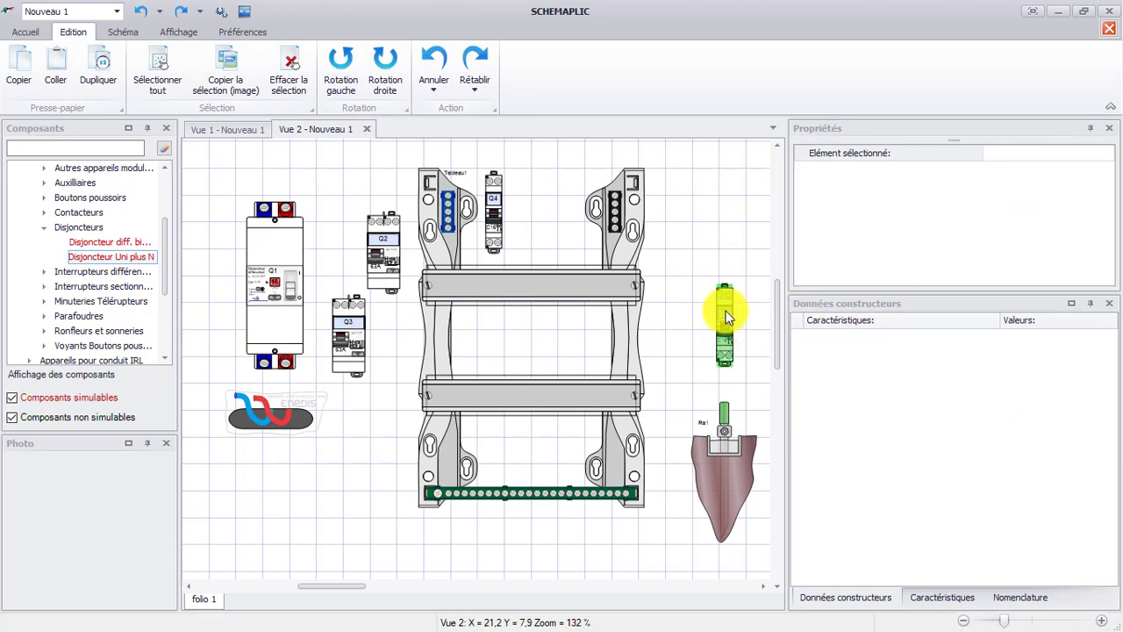
click(723, 311)
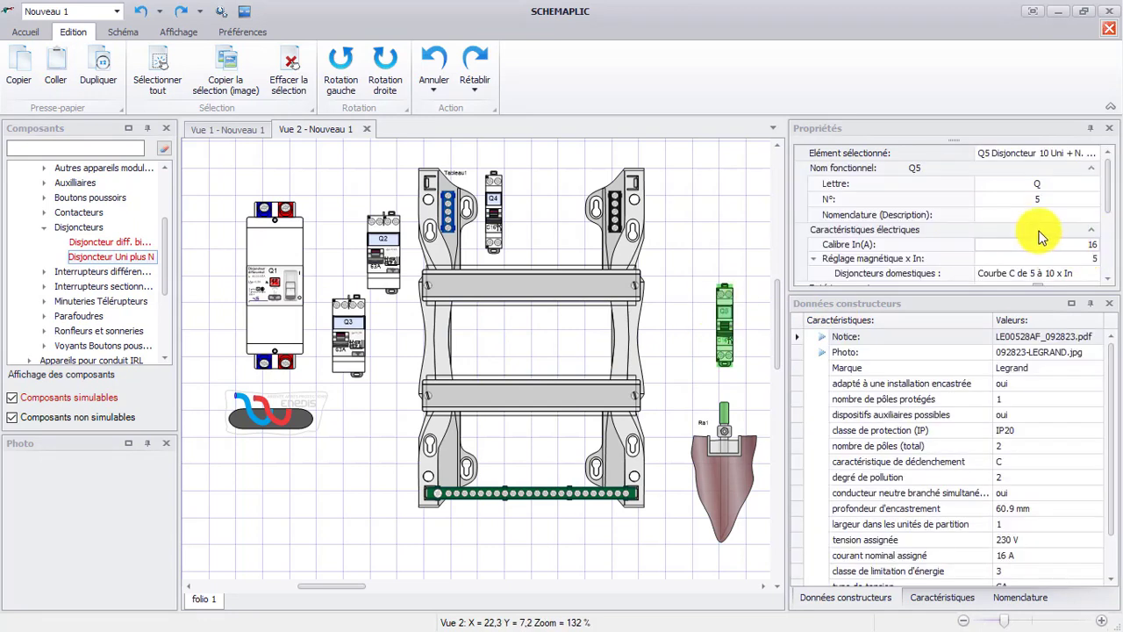
click(1093, 244)
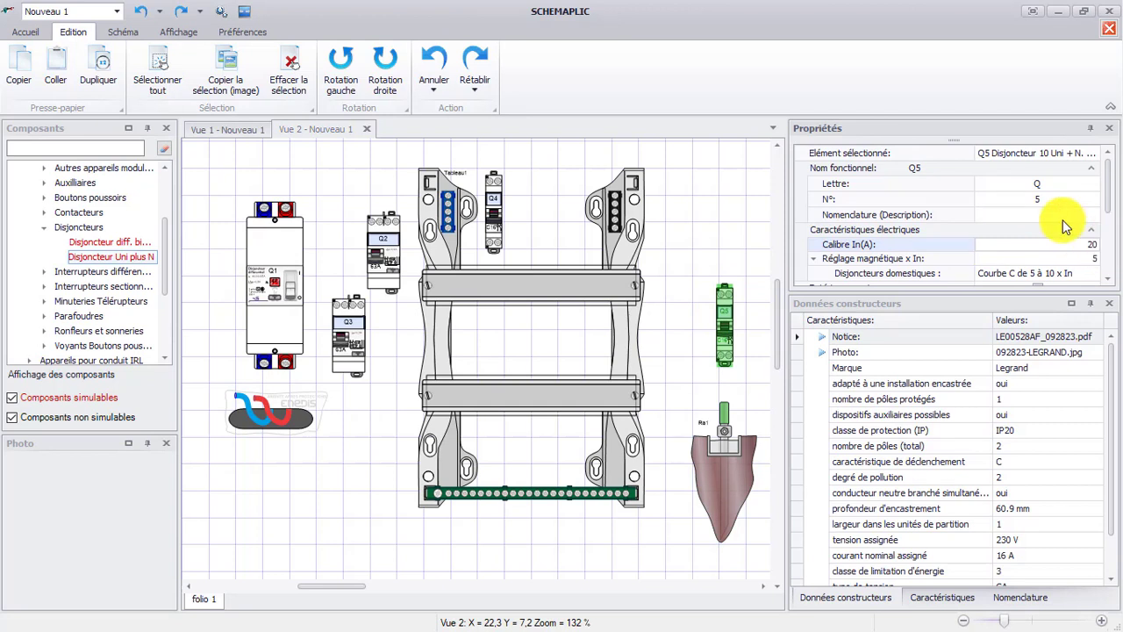
click(698, 368)
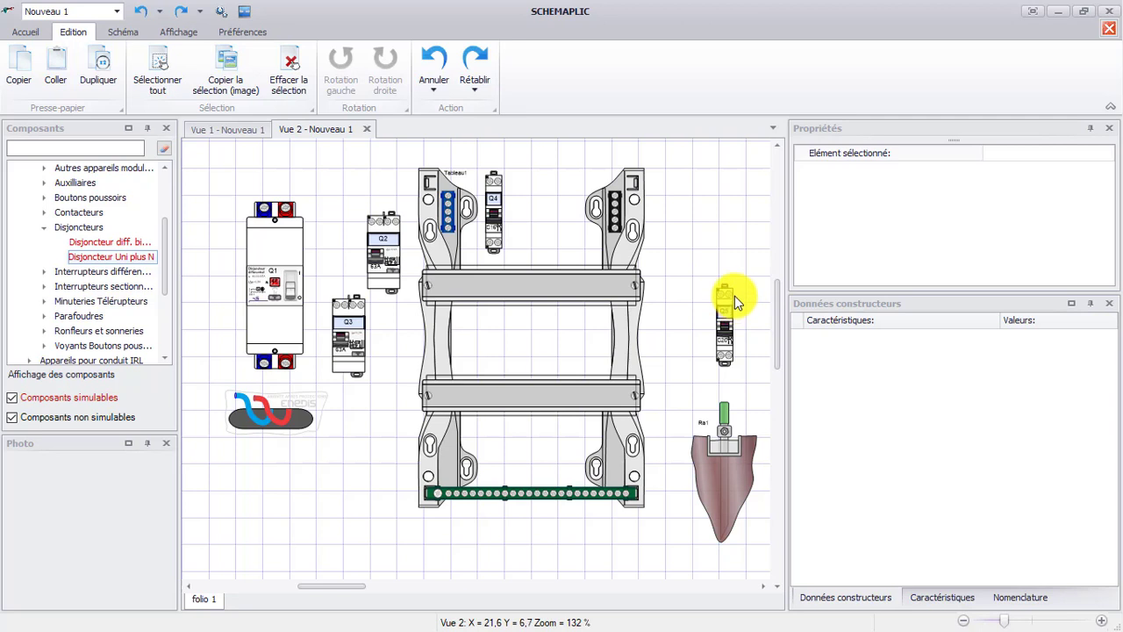
Place a Parafoudre from the Parafoudres category directly above the 20 A Uni plus N breaker, beside the enclosure
click(46, 228)
scroll(95, 291, down, 1)
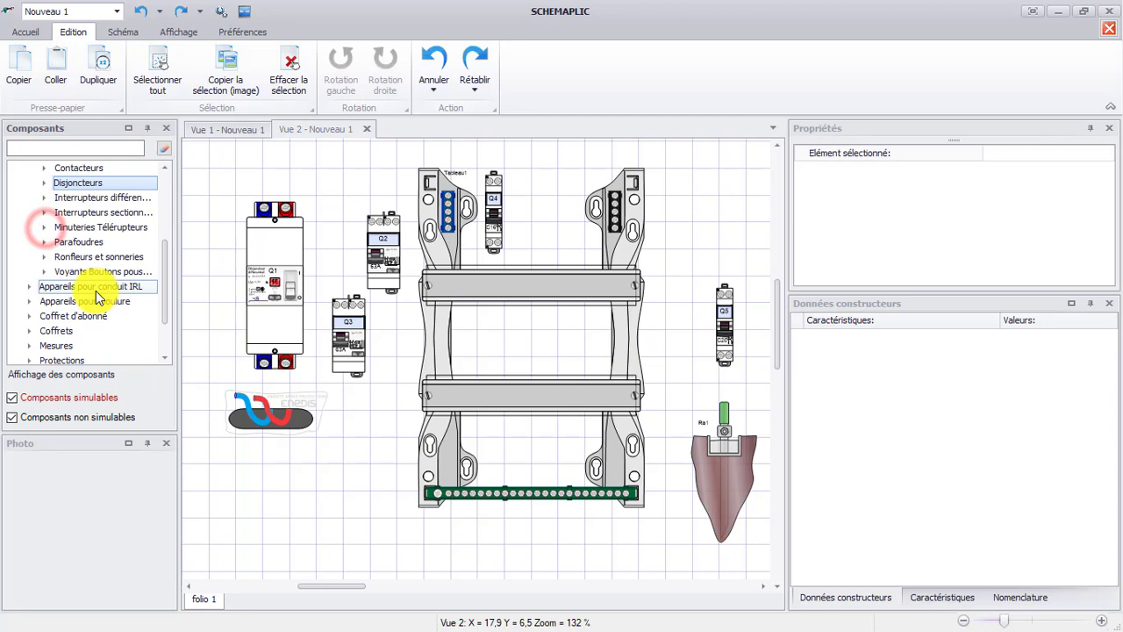
click(43, 246)
mouse_move(79, 260)
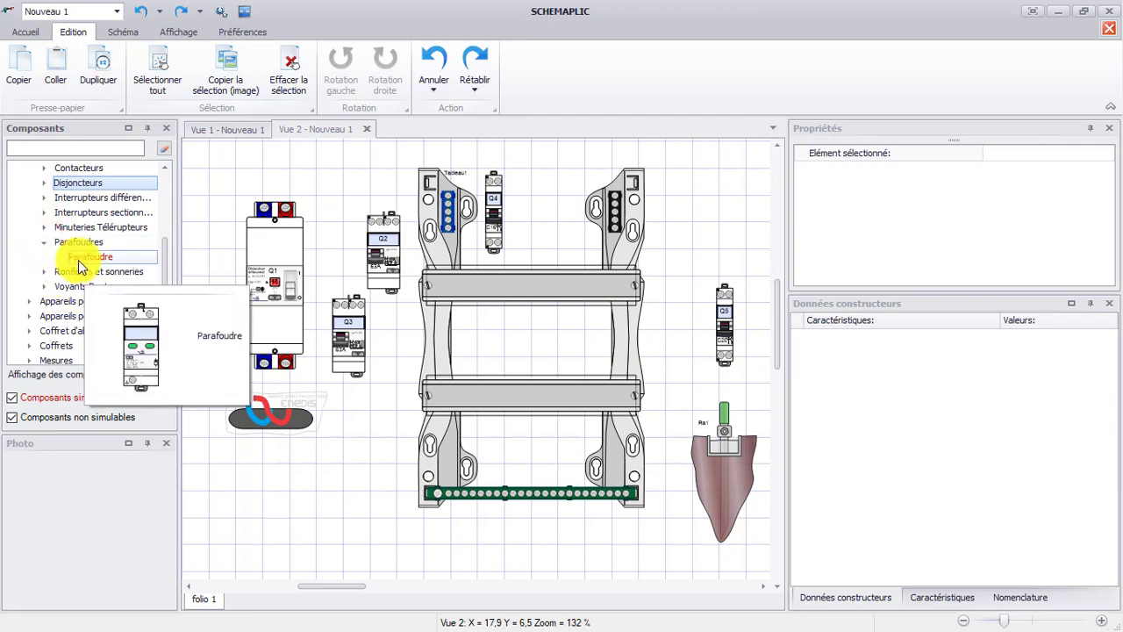
drag(79, 260, 706, 245)
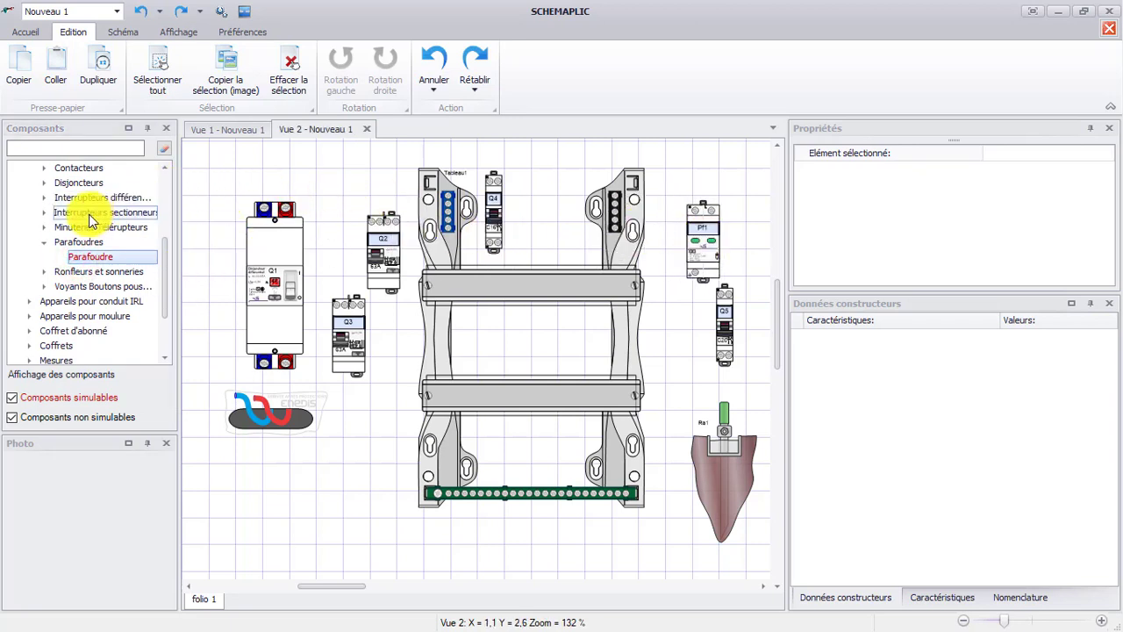
Place a Disjoncteur diff. bipolaire above the gap between the branch circuit breaker and differential switch Q2, and set its Calibre In to 20 A
click(42, 242)
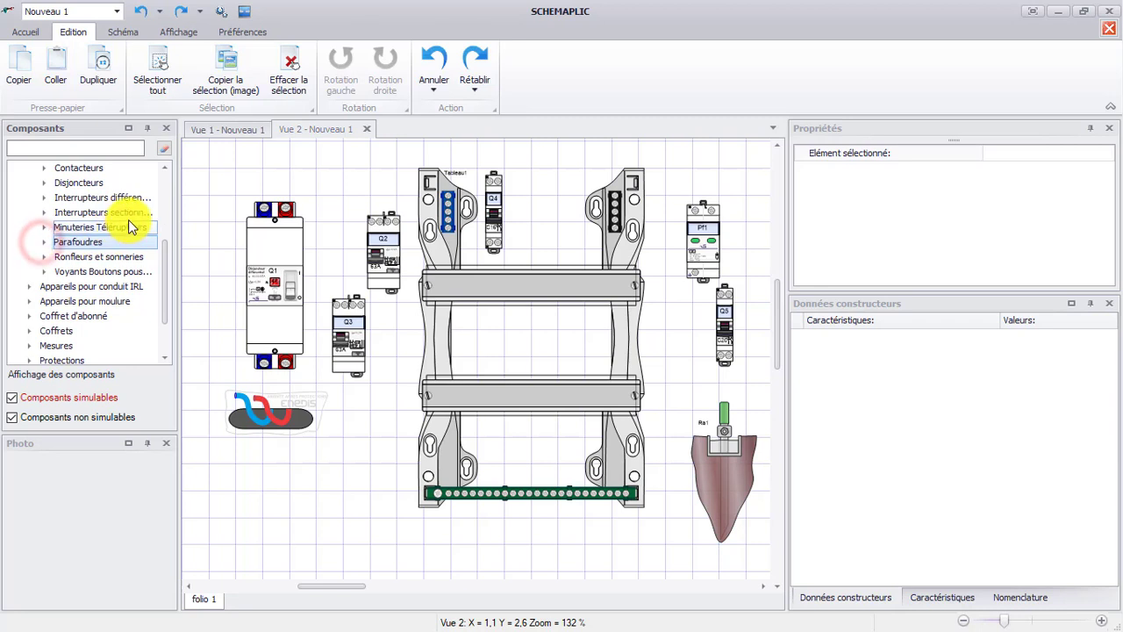
click(42, 182)
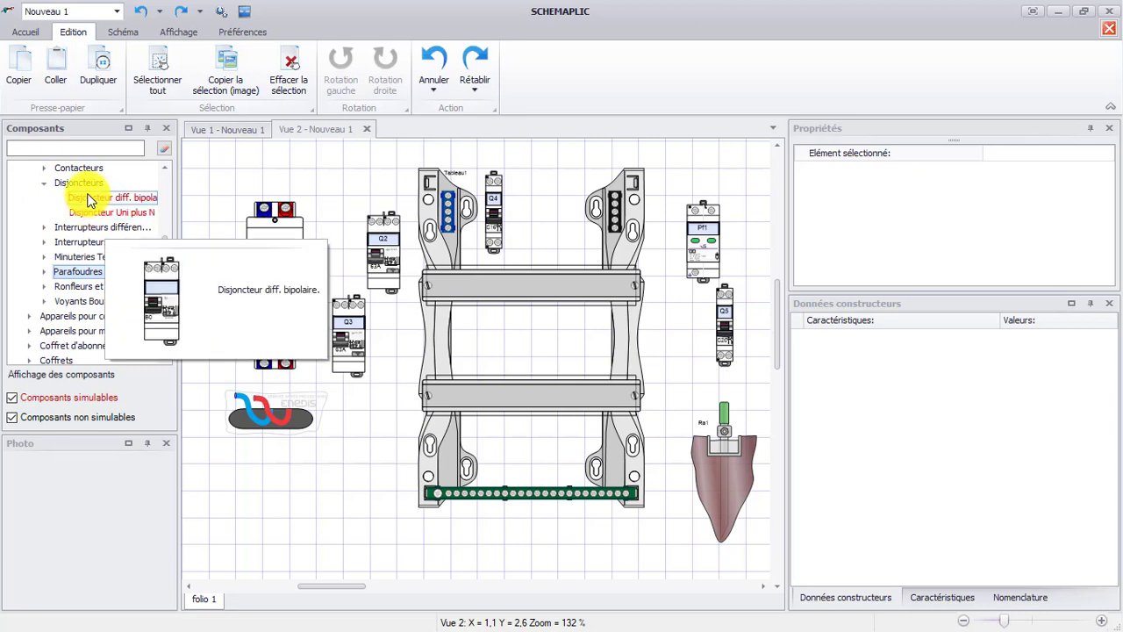
drag(88, 200, 320, 204)
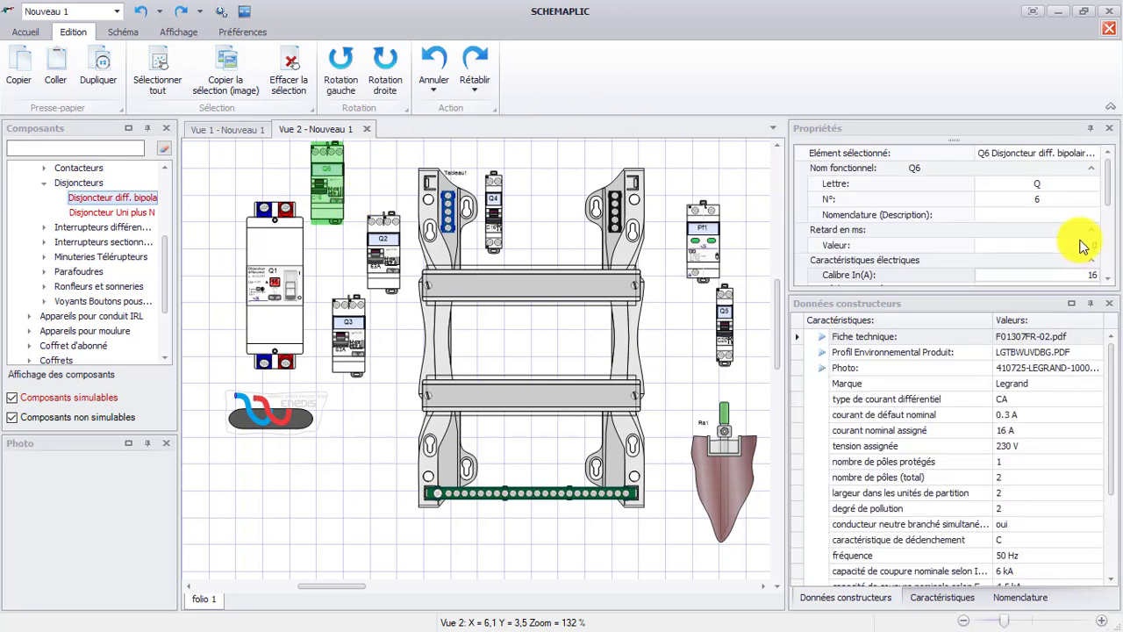
scroll(1075, 175, down, 3)
scroll(1073, 188, up, 3)
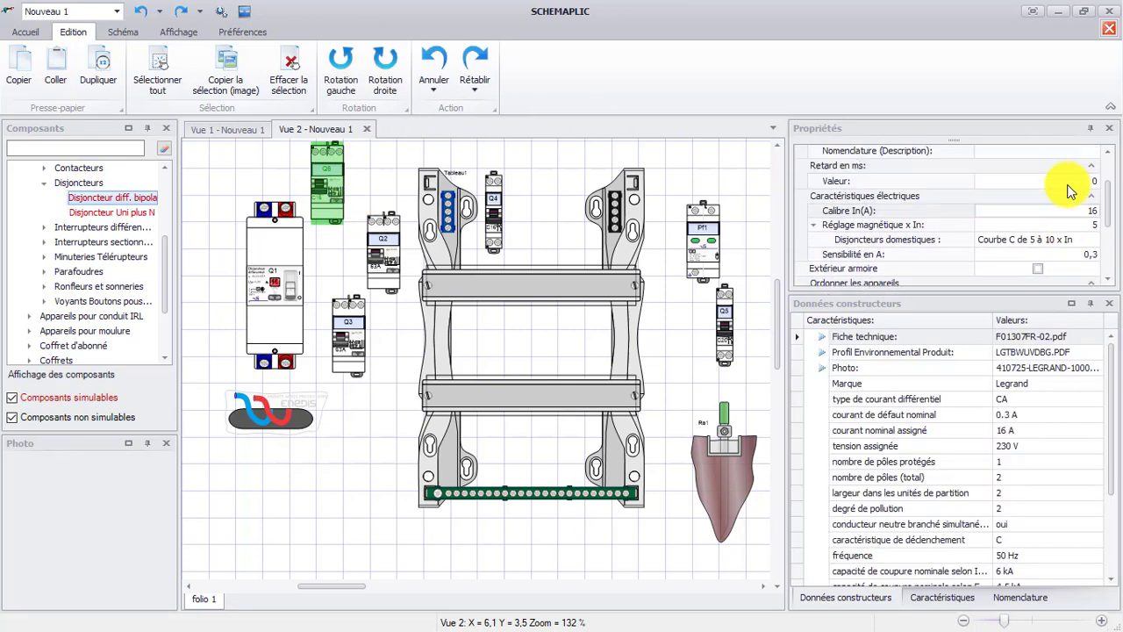
click(1094, 272)
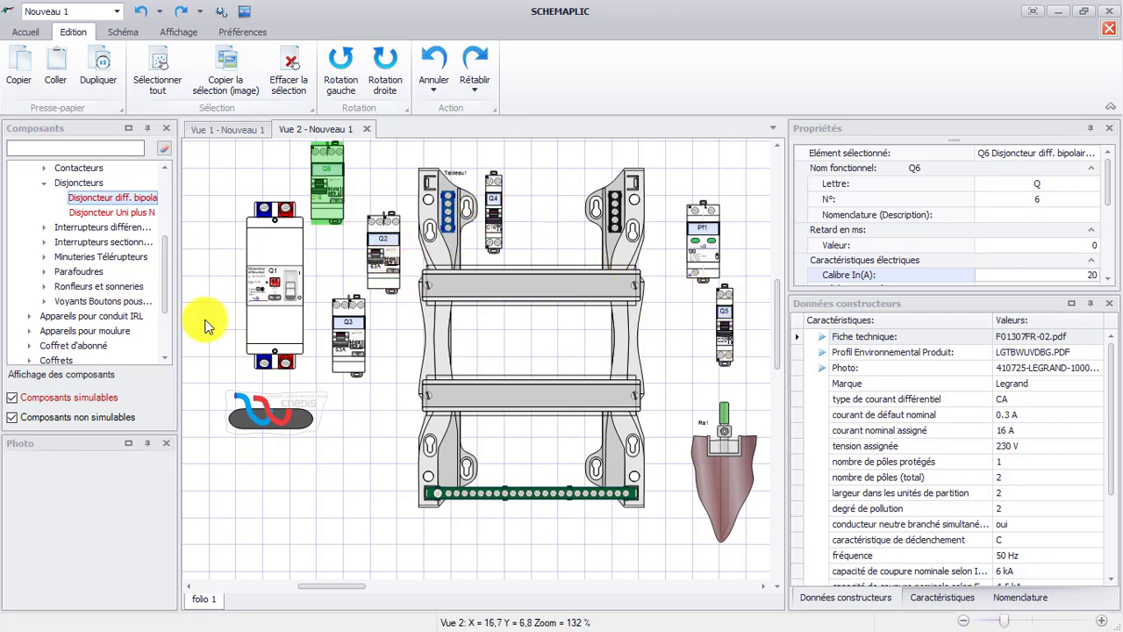
Place a Ballon d'eau chaude from the Récepteurs category below differential switch Q3, between the supply source and the enclosure
scroll(71, 322, down, 1)
scroll(48, 331, down, 1)
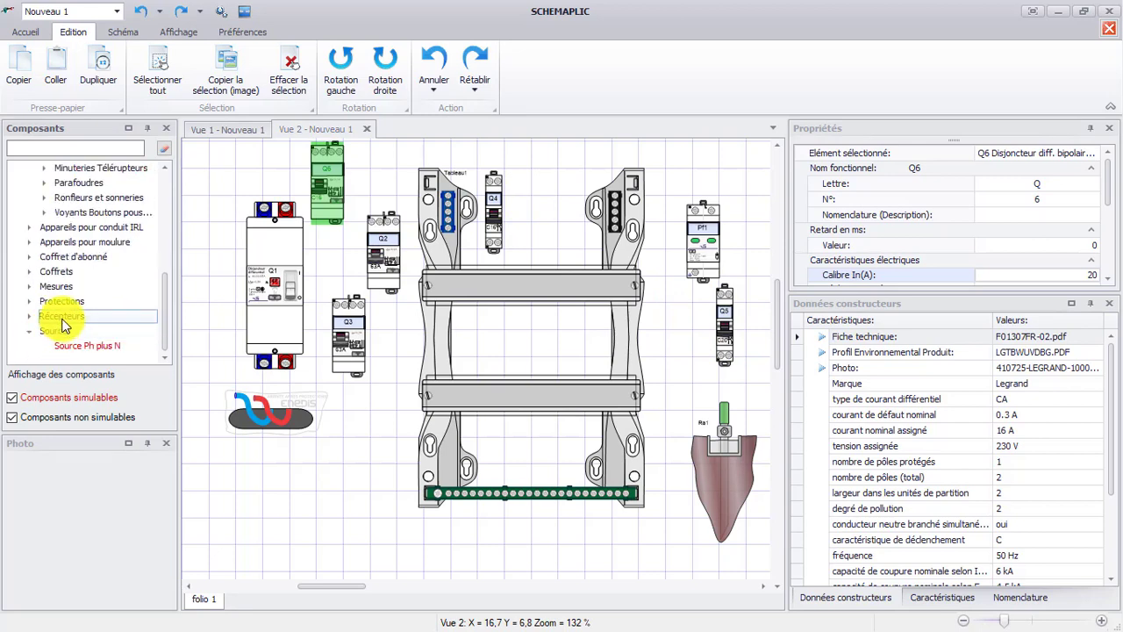
scroll(30, 307, down, 2)
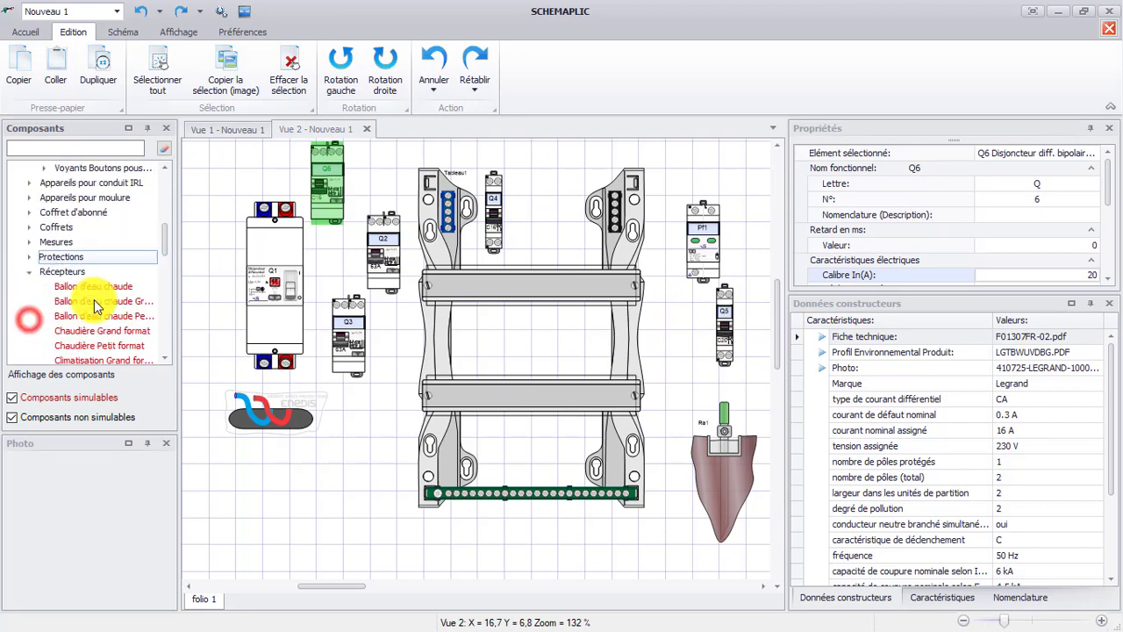
mouse_move(77, 252)
drag(77, 252, 351, 476)
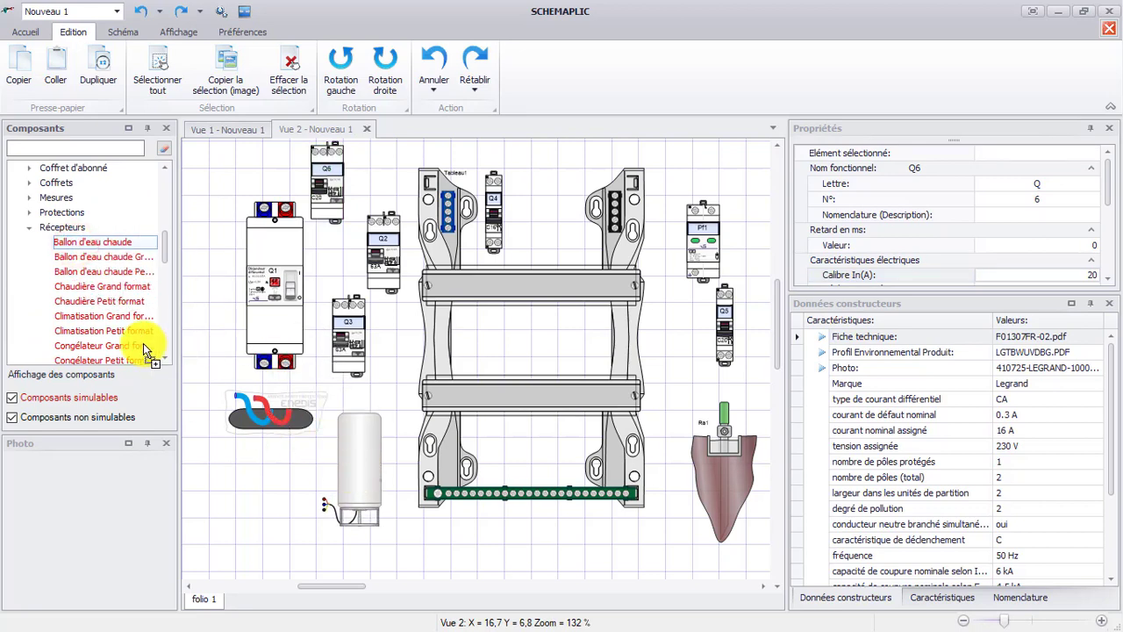
Place an Eclairage Grand format receiver between the enclosure and the 20 A Uni plus N breaker
scroll(110, 321, down, 3)
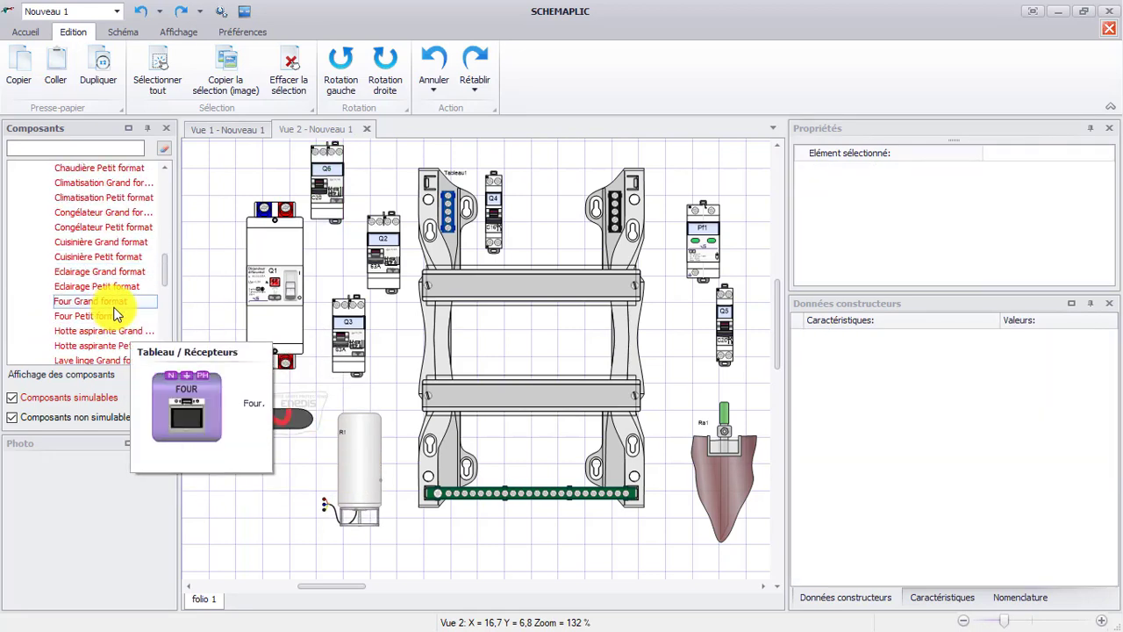
scroll(106, 290, down, 1)
mouse_move(90, 277)
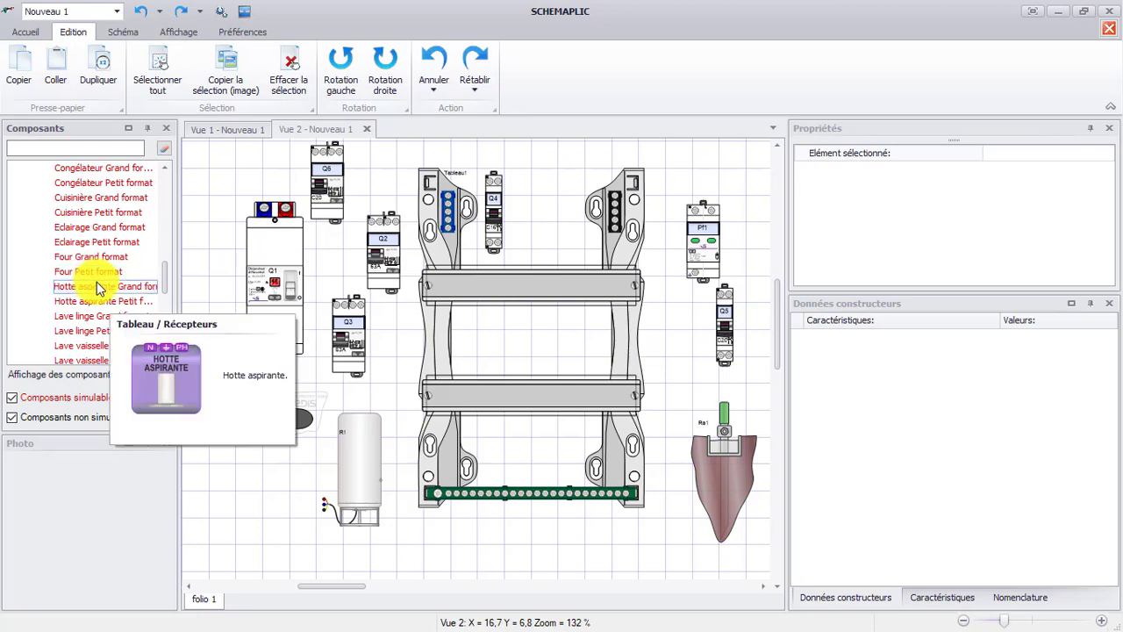
scroll(103, 286, down, 2)
scroll(107, 290, up, 3)
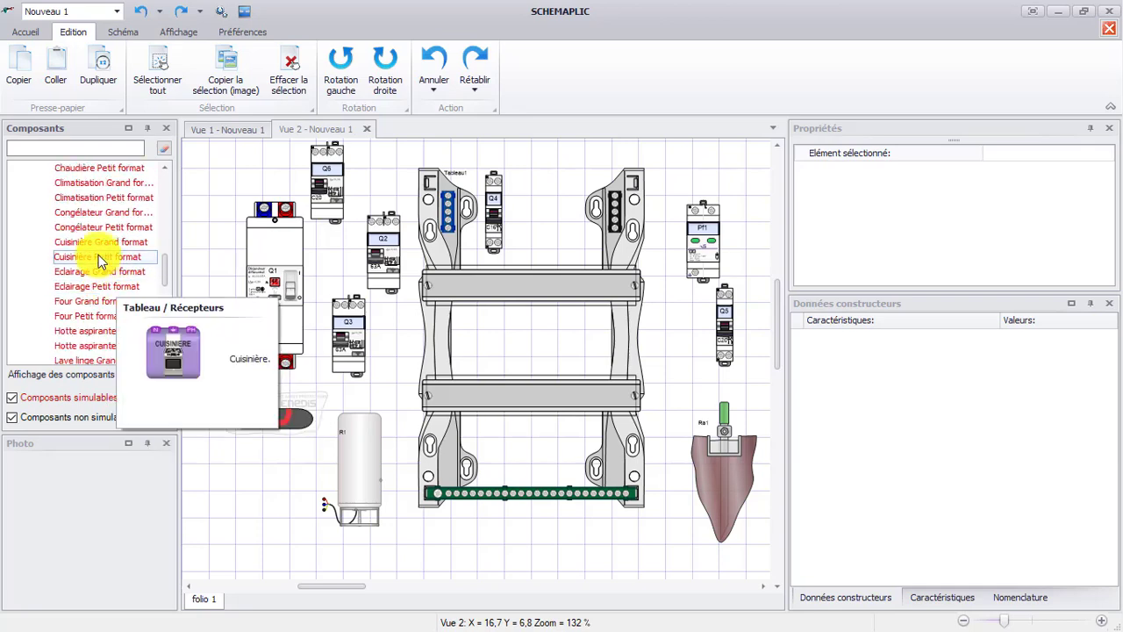
click(99, 273)
drag(99, 277, 673, 359)
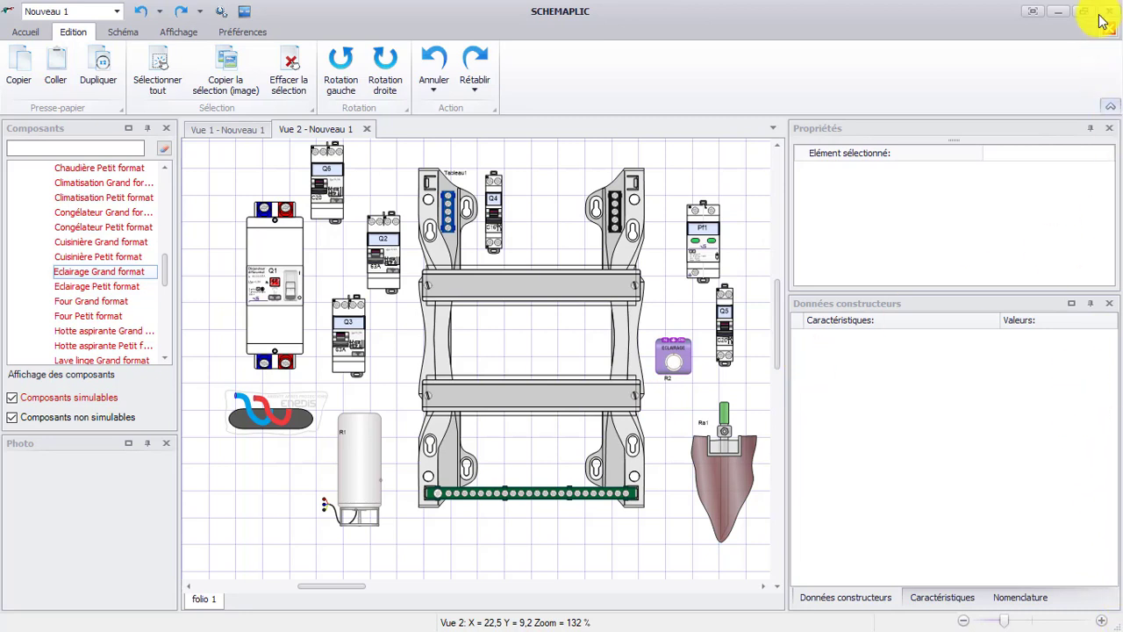
Switch to the Legrand NF C 15-100 guide in Foxit Reader and examine the circuit protection page and the circuit count rule per differential switch
click(1058, 11)
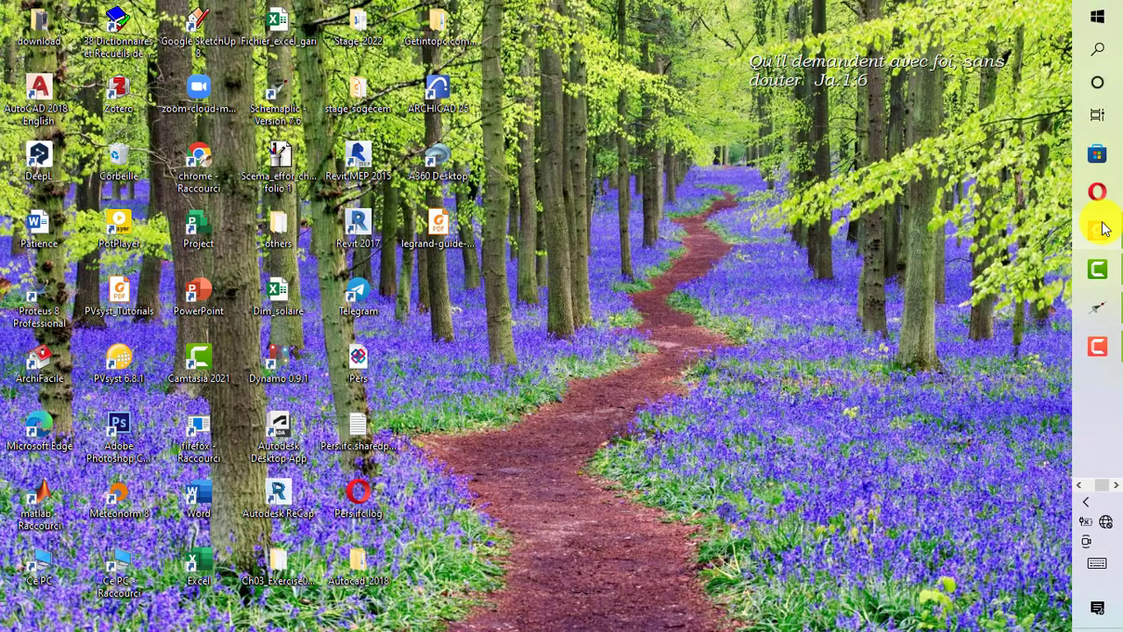
click(1101, 226)
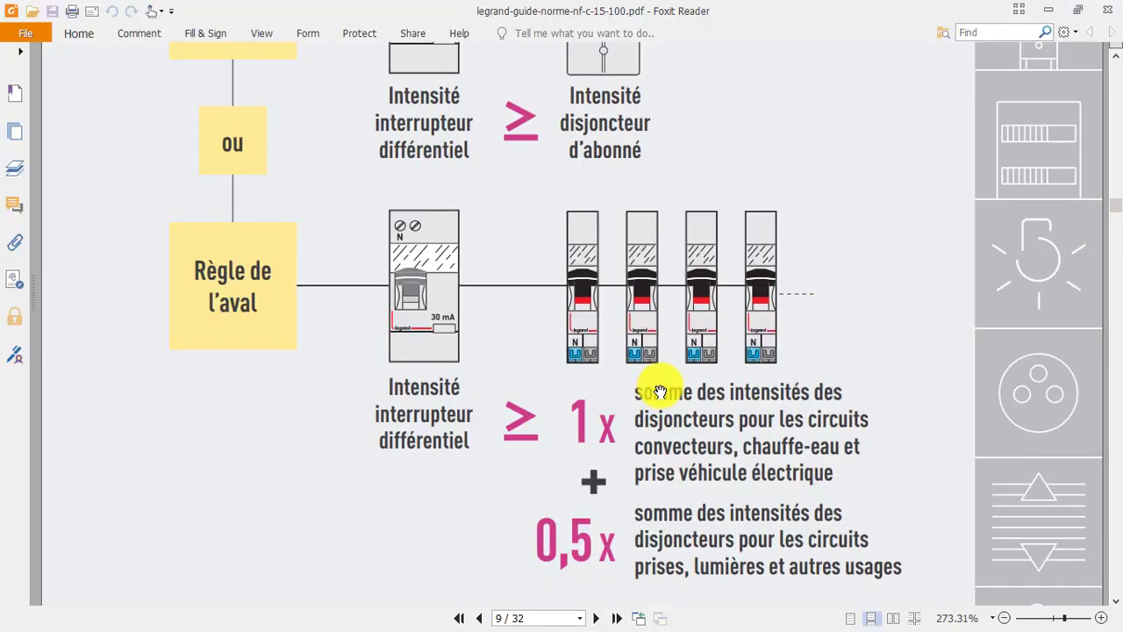
scroll(660, 392, down, 10)
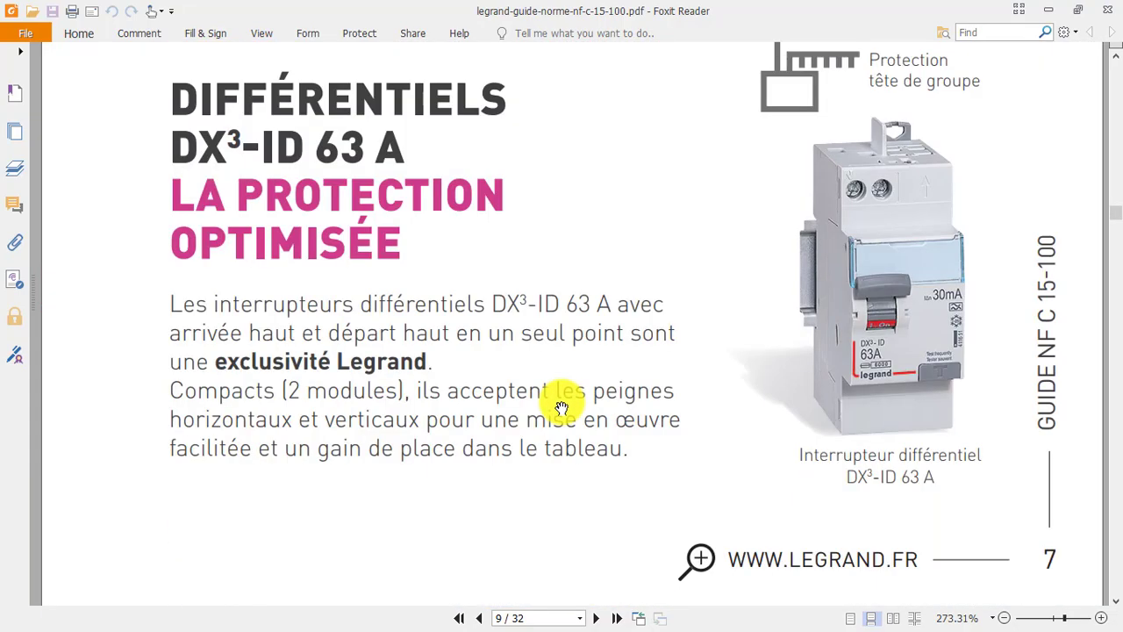
scroll(562, 408, down, 8)
scroll(561, 401, up, 4)
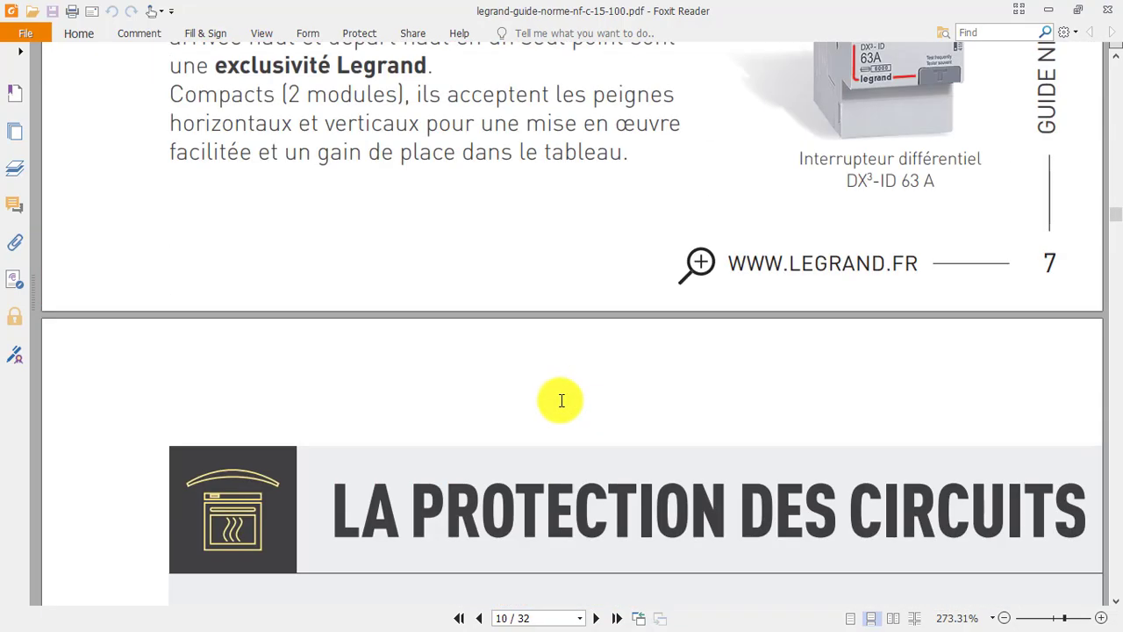
scroll(562, 401, down, 6)
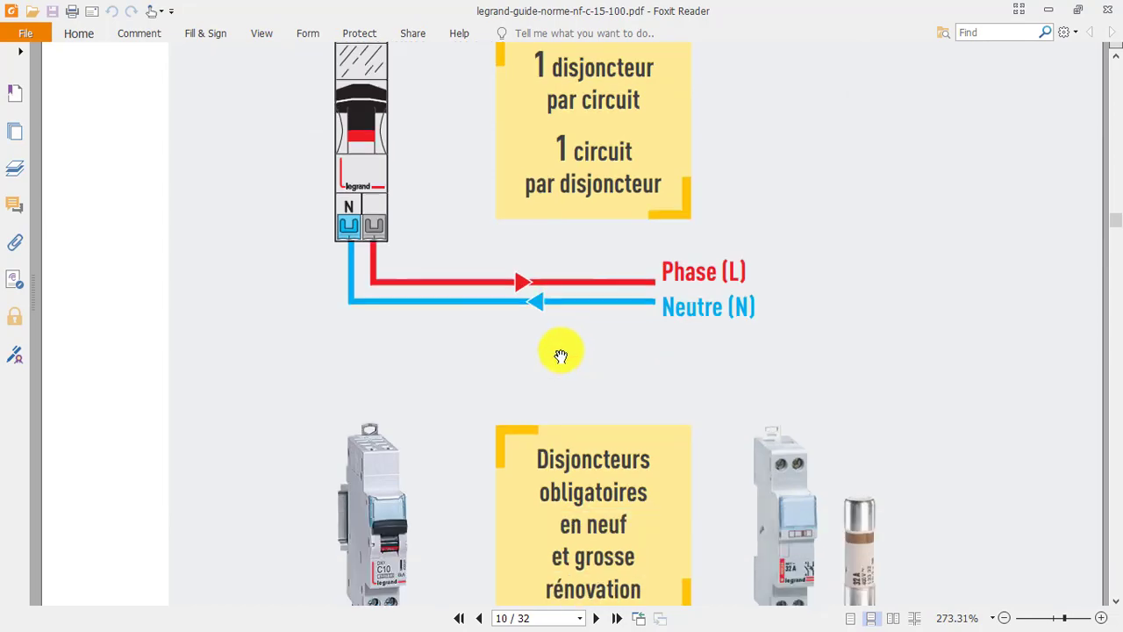
scroll(561, 355, down, 6)
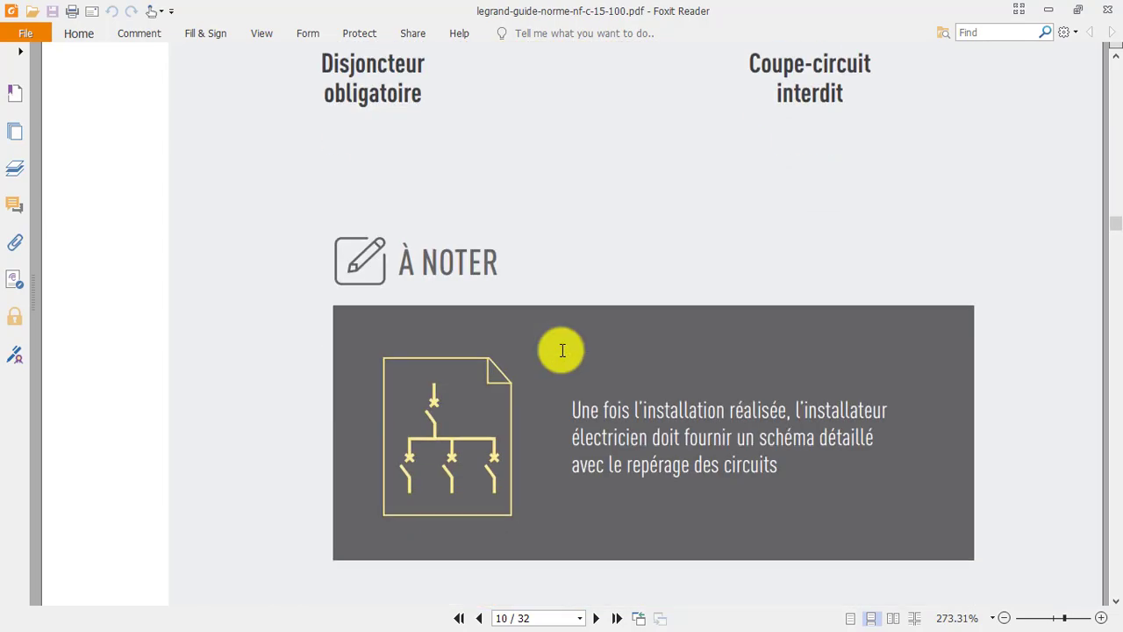
scroll(562, 351, up, 15)
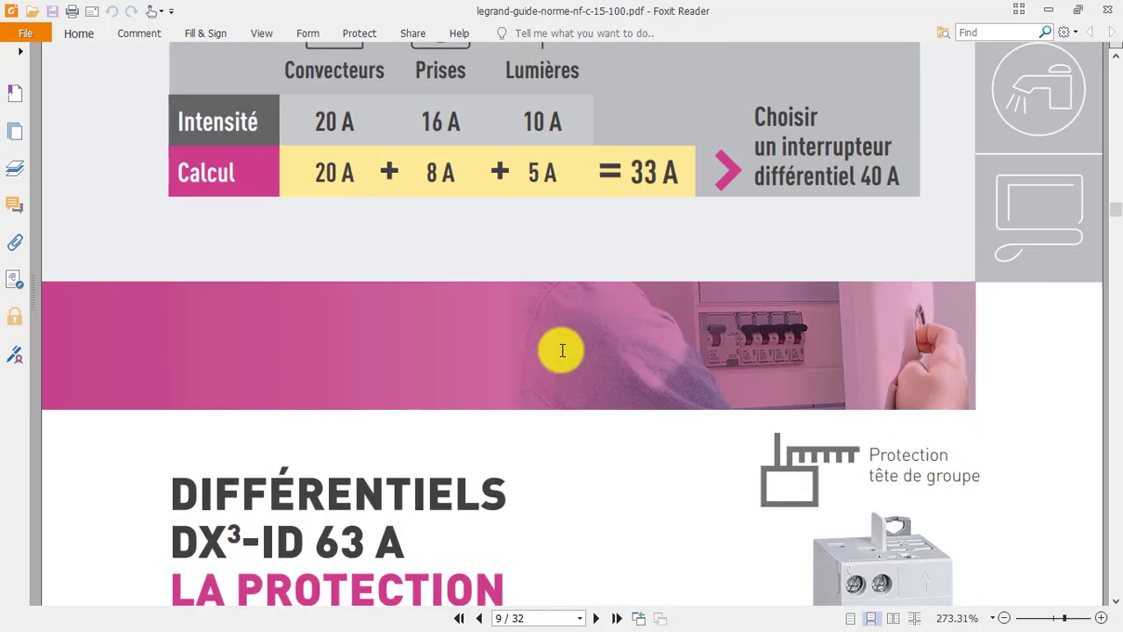
scroll(563, 350, up, 15)
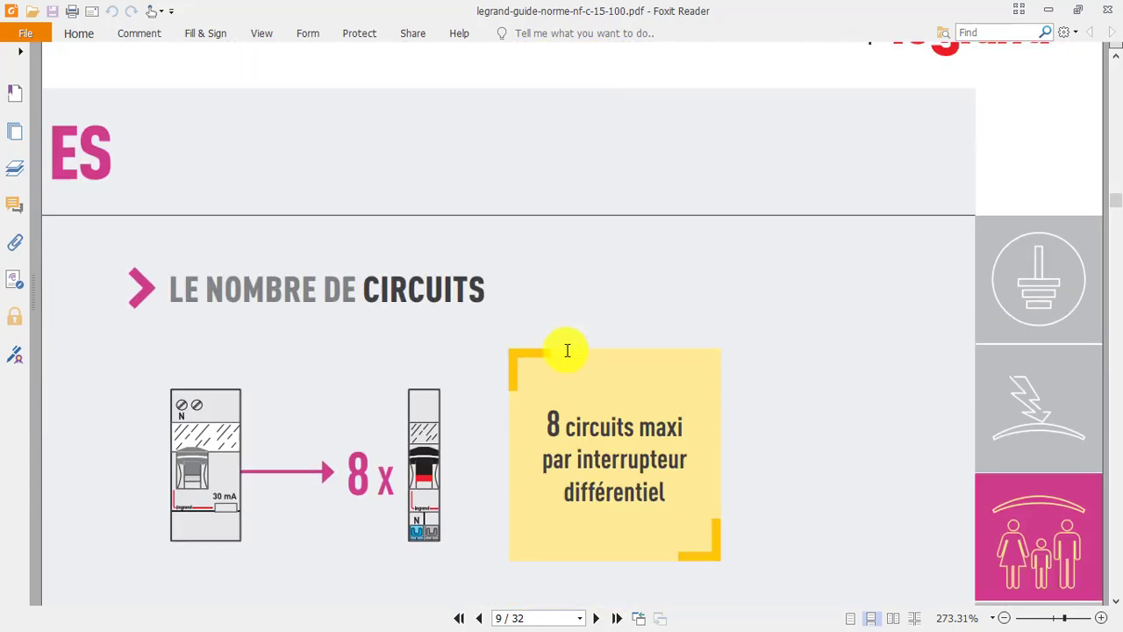
scroll(567, 350, down, 3)
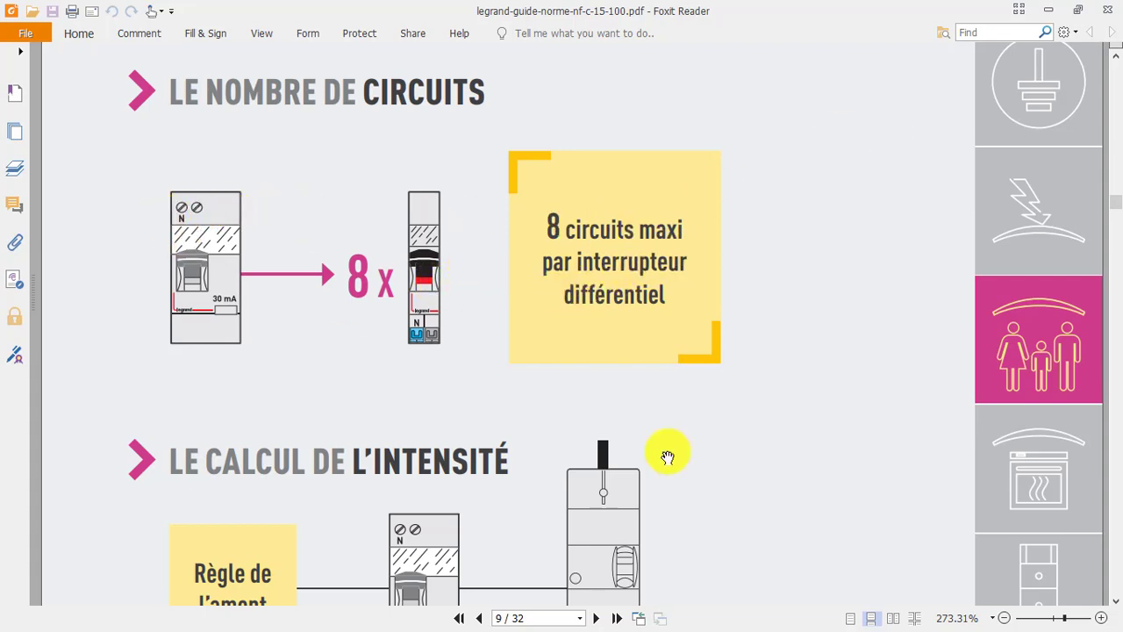
click(1043, 9)
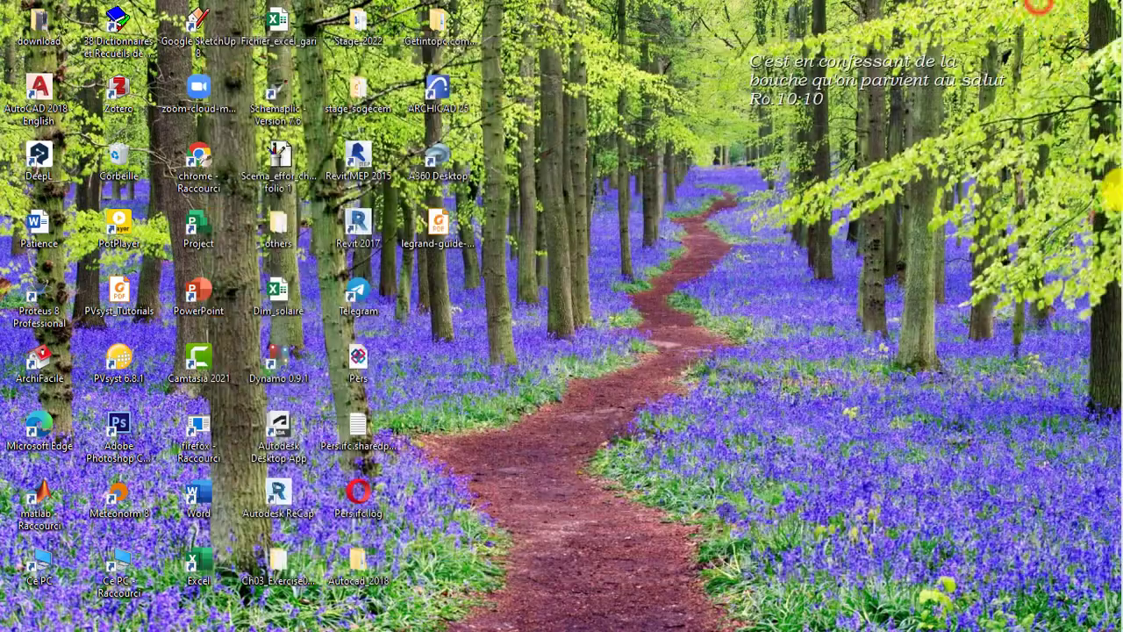
Return to the Legrand NF C 15-100 guide in Foxit Reader and examine how circuits are distributed between type A and type AC differential switches
mouse_move(1101, 264)
click(1096, 309)
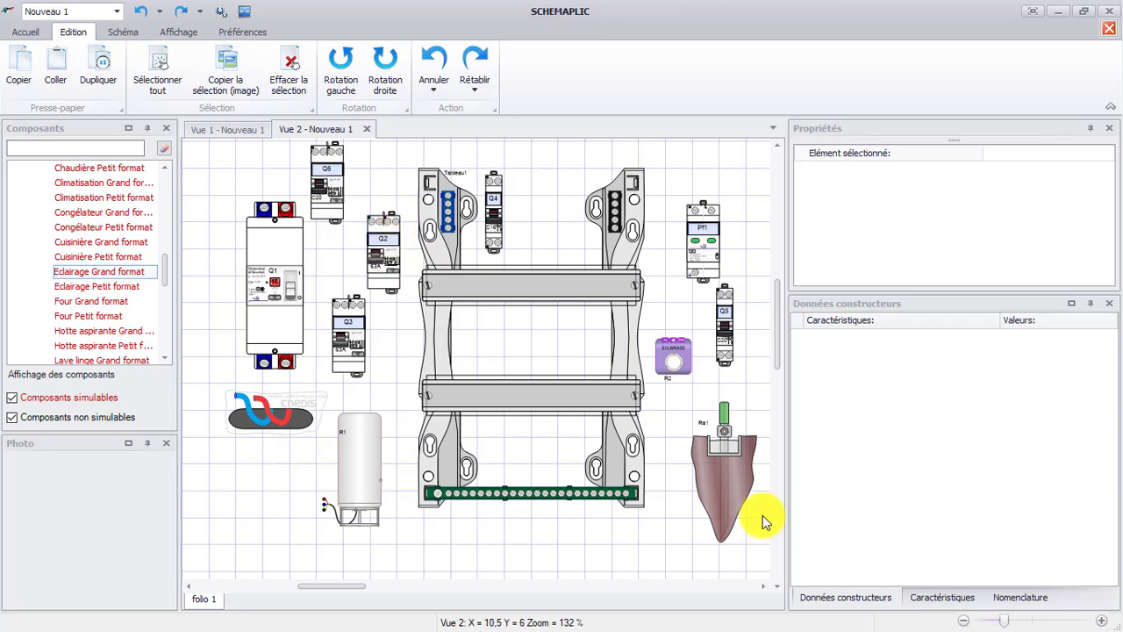
click(1055, 13)
mouse_move(1114, 351)
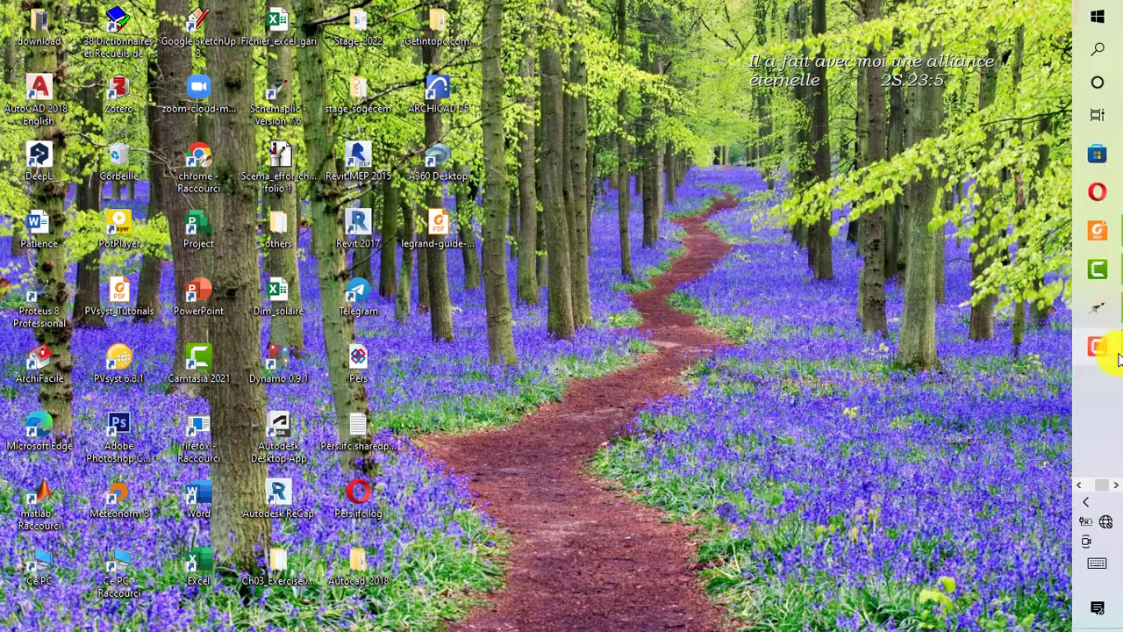
click(1099, 234)
scroll(579, 410, up, 10)
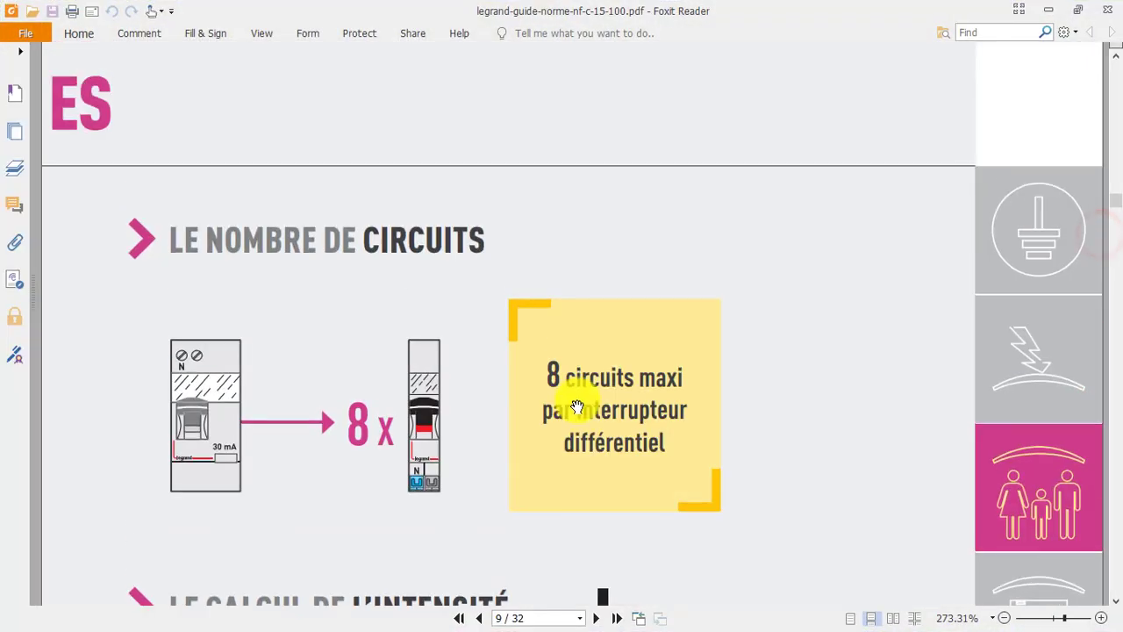
scroll(576, 405, up, 4)
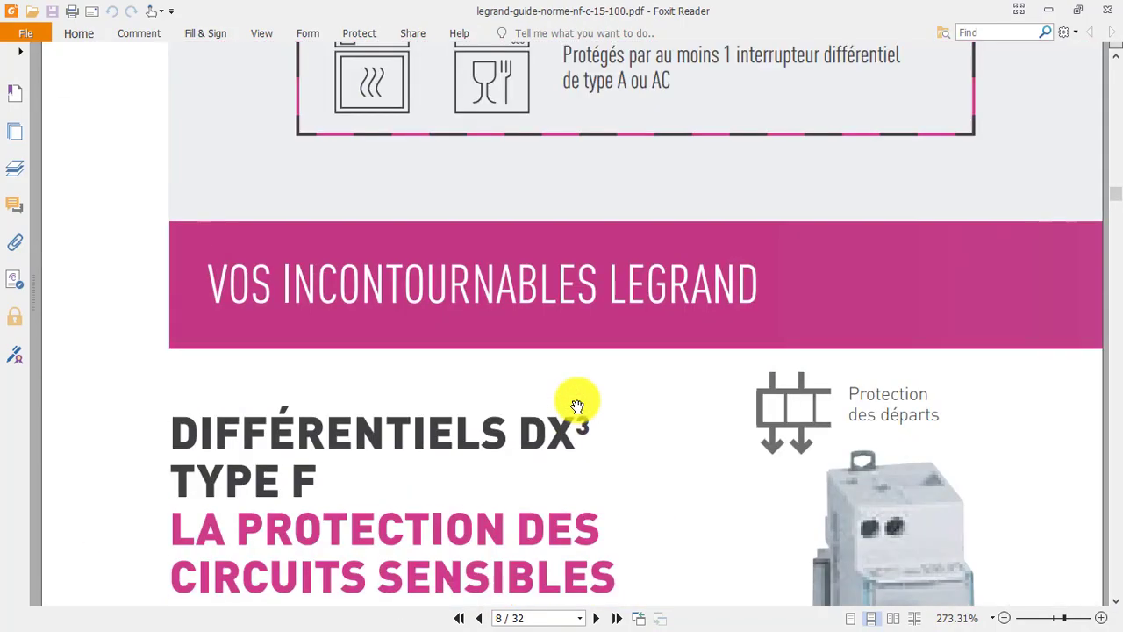
scroll(578, 400, up, 17)
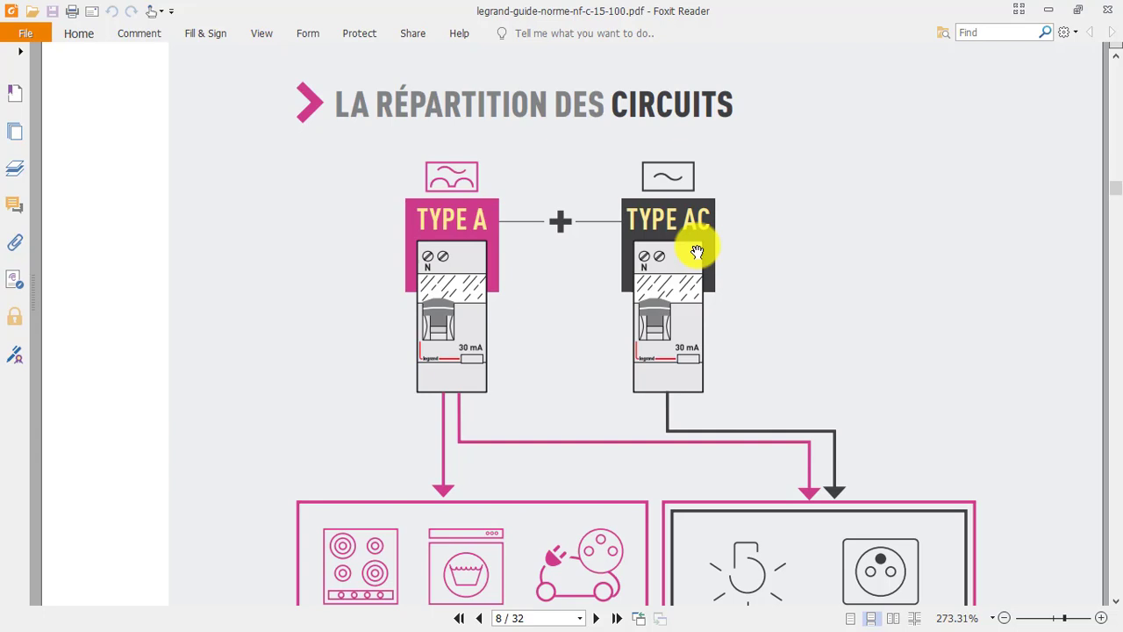
scroll(697, 252, down, 1)
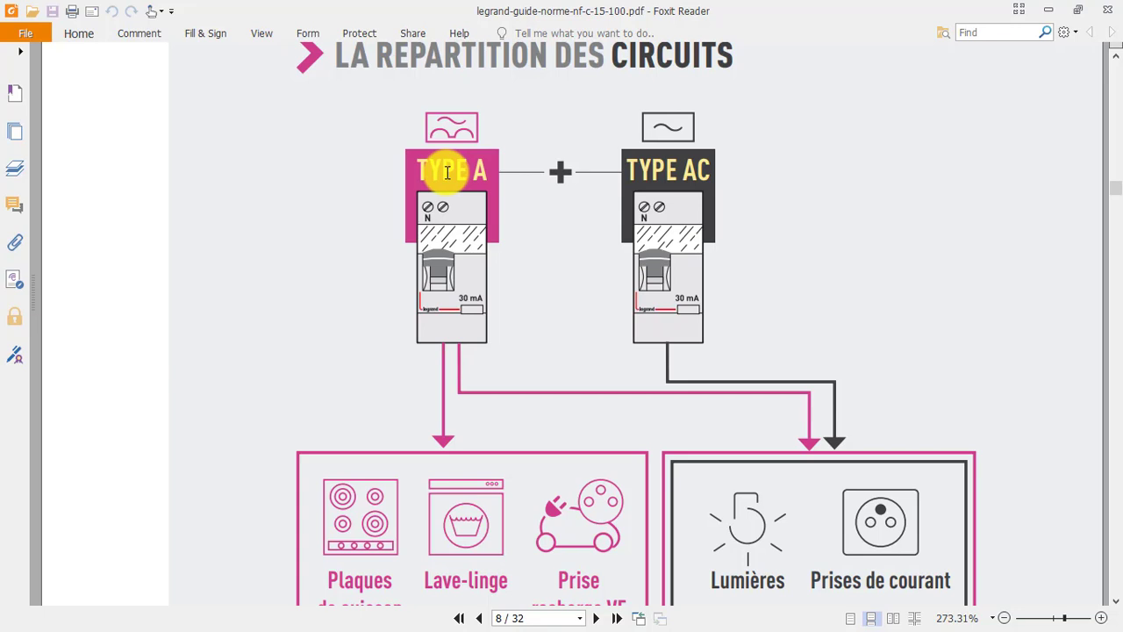
scroll(627, 255, up, 10)
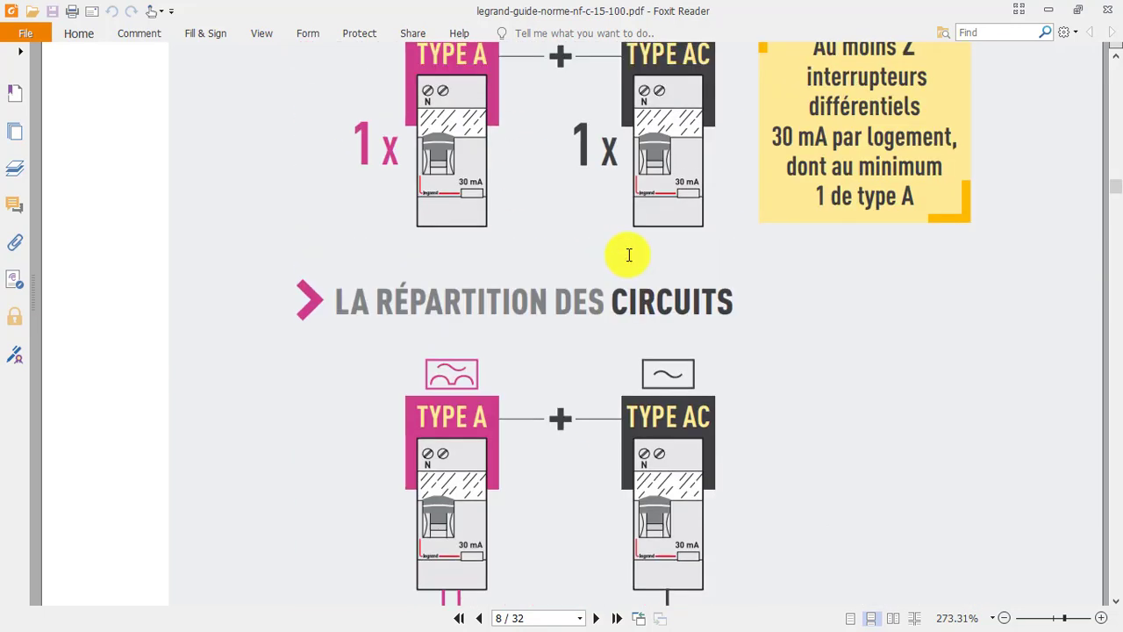
click(1048, 11)
Switch back to Schemaplic, detach the Vue 2 drawing view into its own window and maximize it
mouse_move(1110, 373)
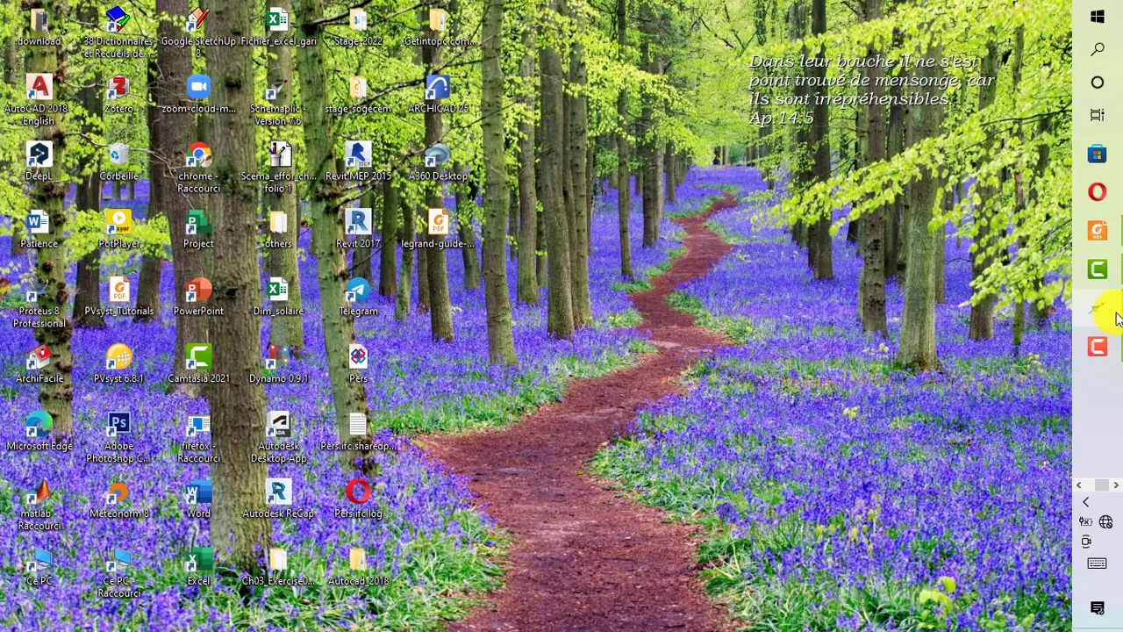
click(1110, 319)
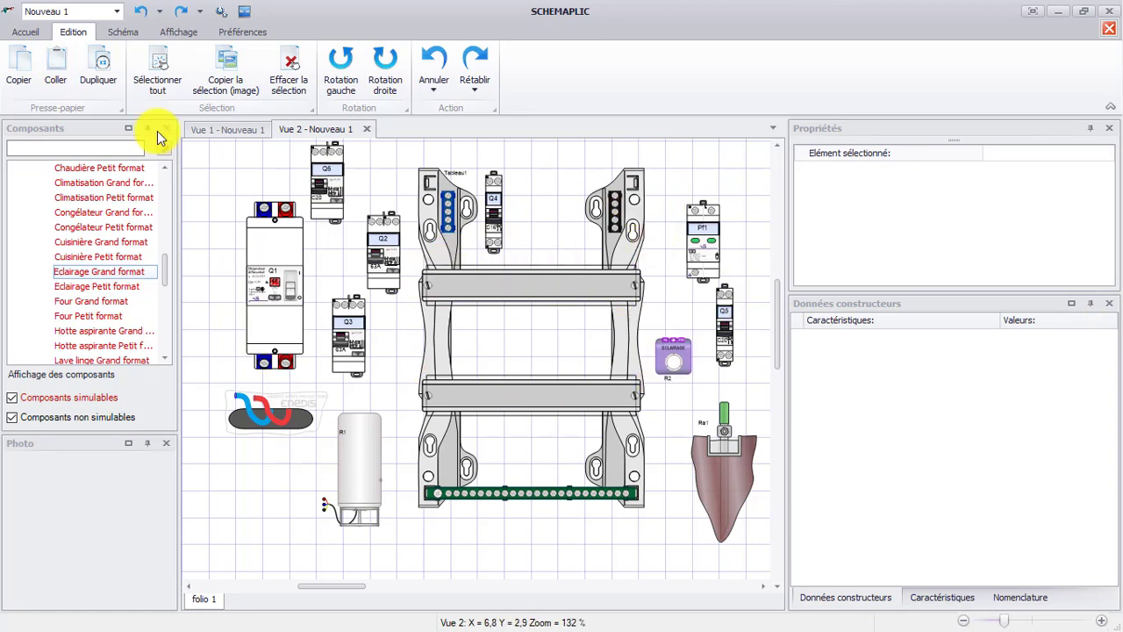
click(537, 537)
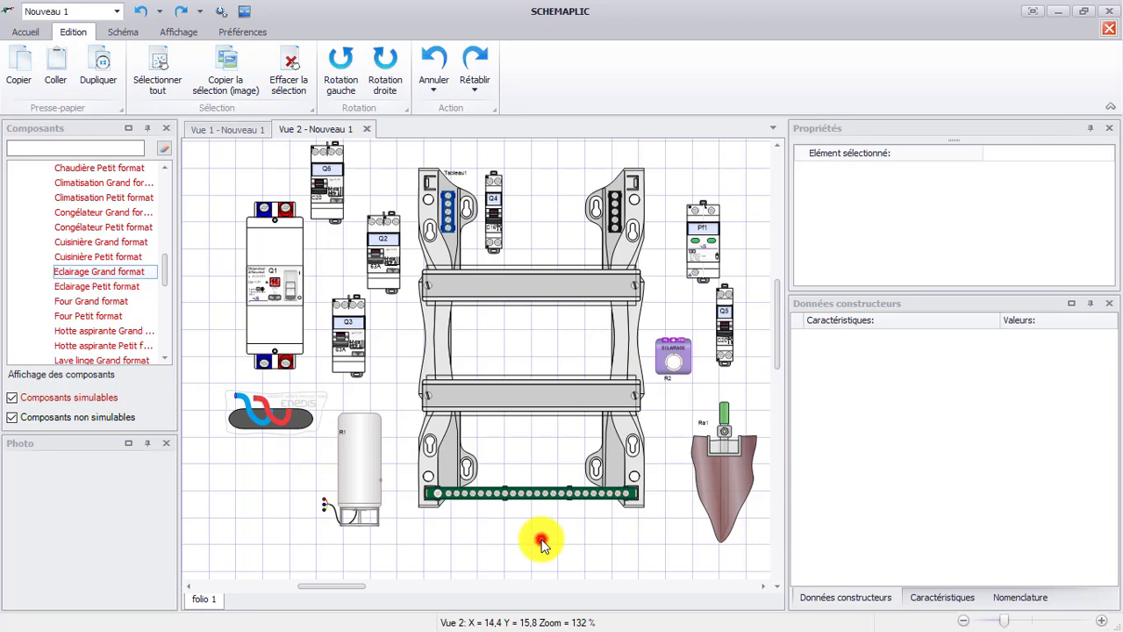
click(1018, 623)
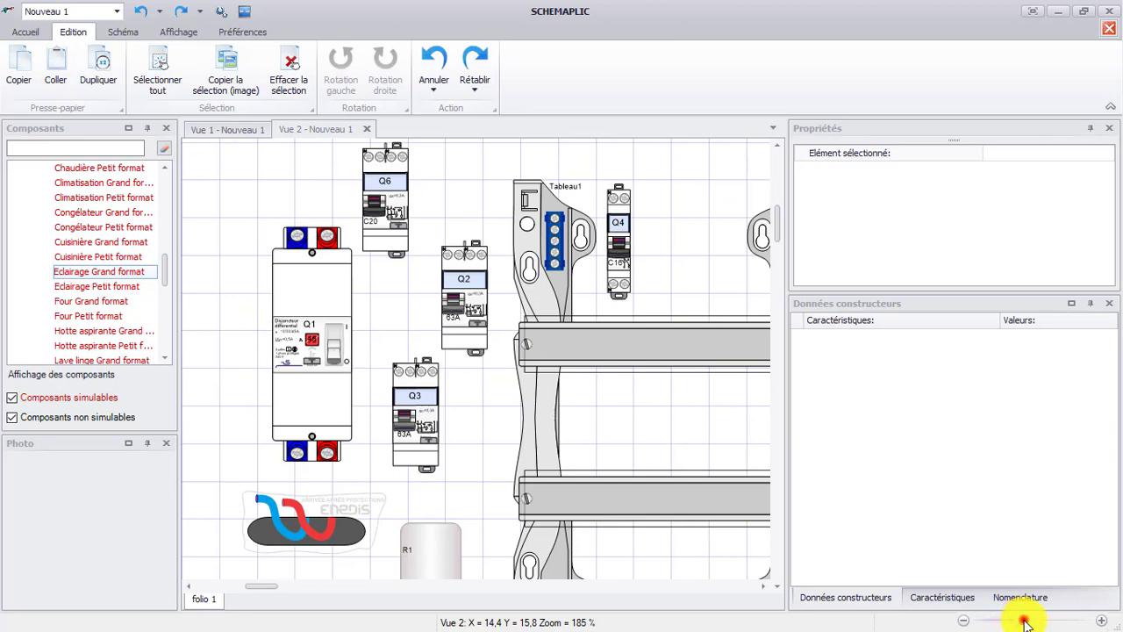
click(1023, 623)
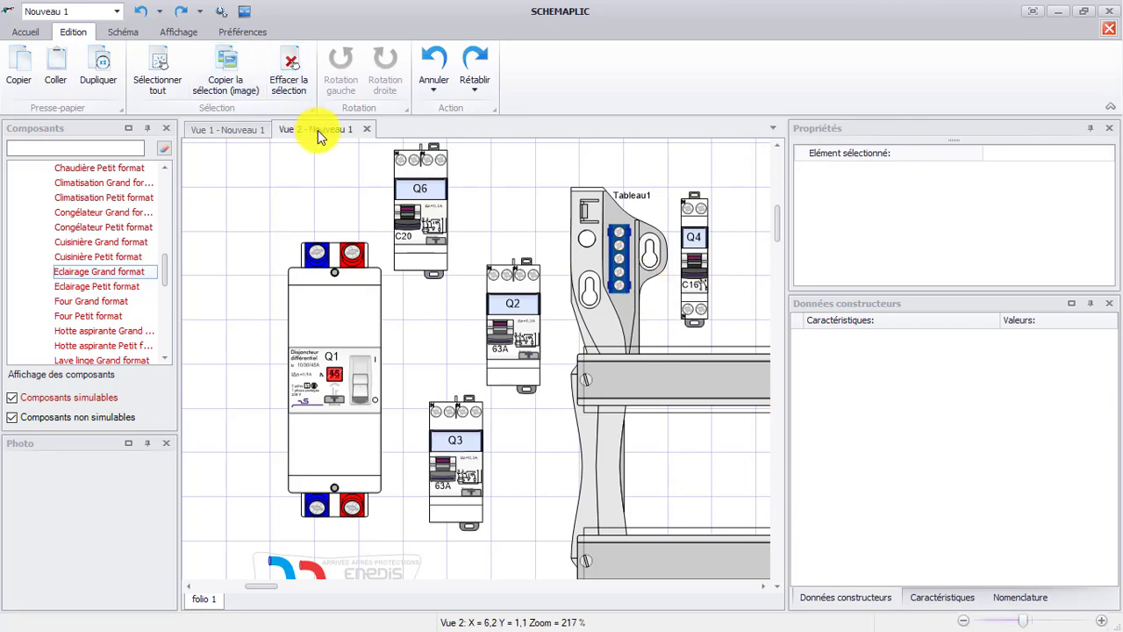
drag(317, 132, 320, 134)
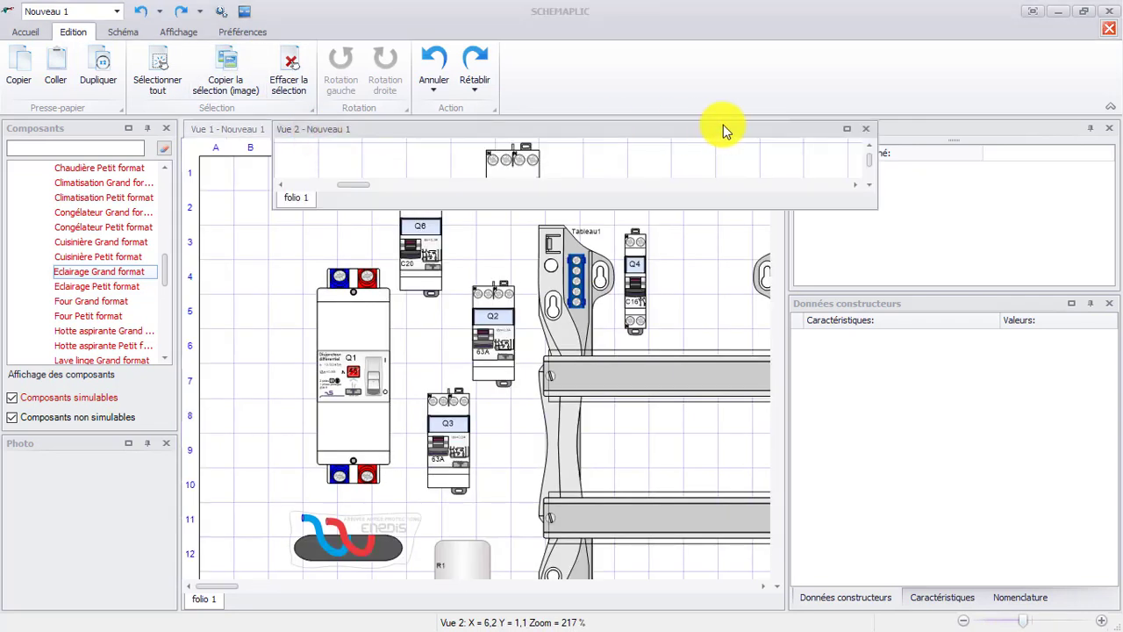
click(845, 130)
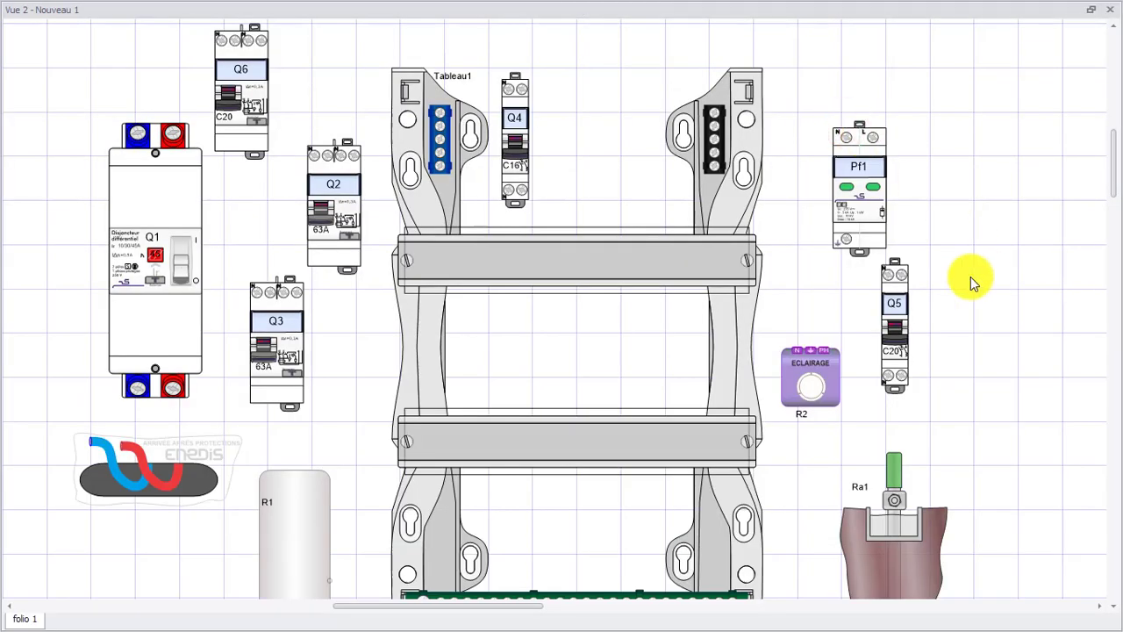
Mount differential switch Q2 at the left end of the enclosure's upper rail and Q3 directly below it on the lower rail
click(616, 45)
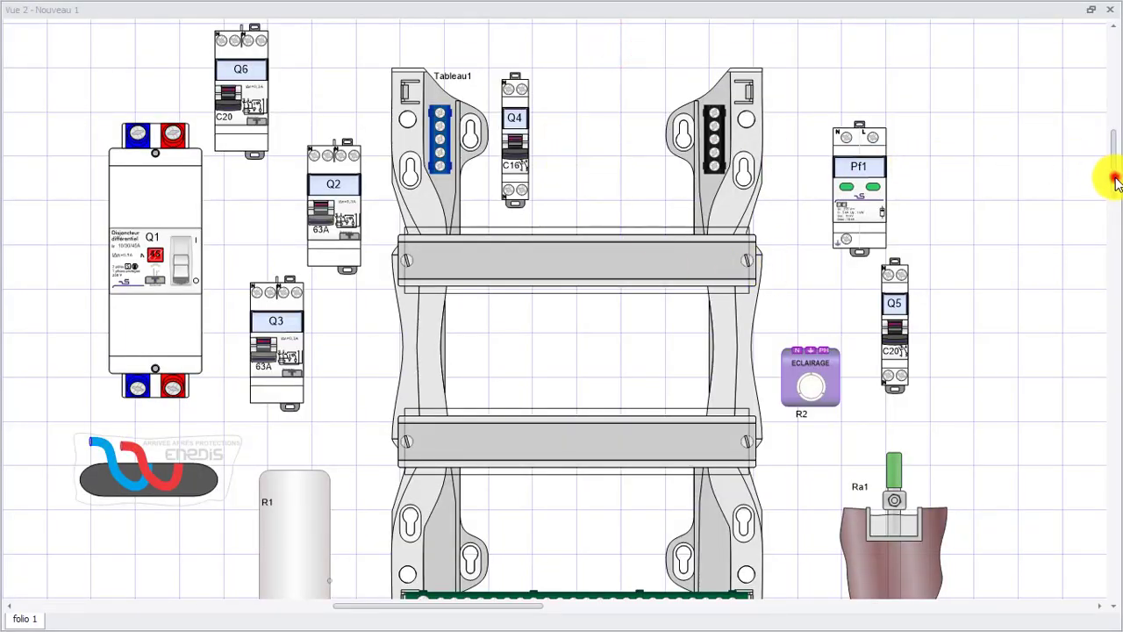
drag(1110, 180, 1115, 245)
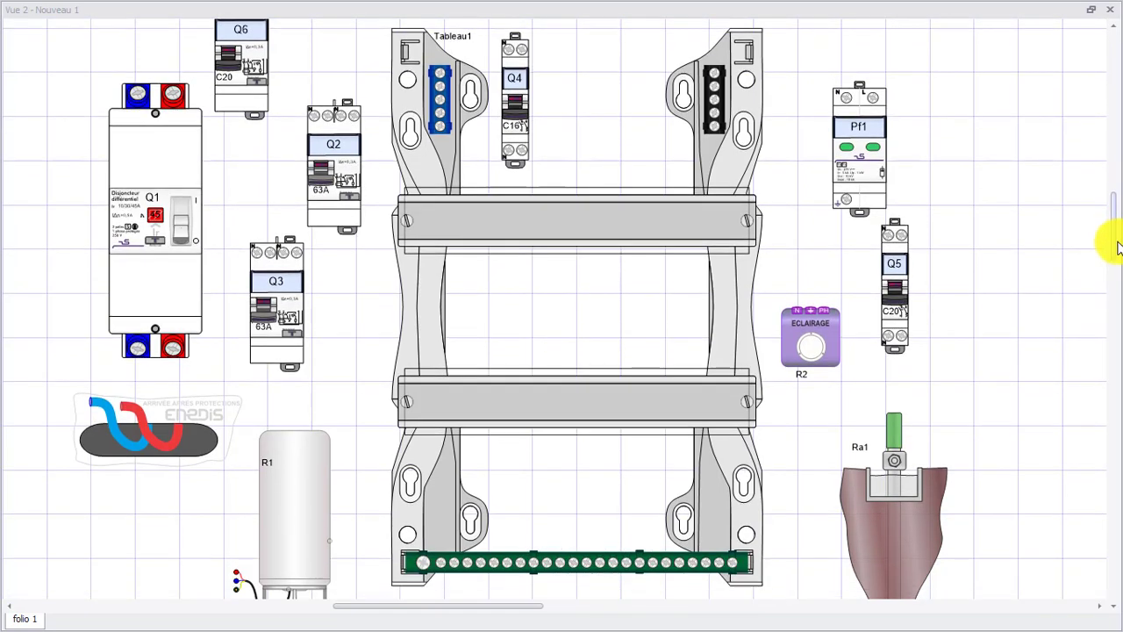
click(318, 159)
click(322, 159)
drag(319, 160, 466, 223)
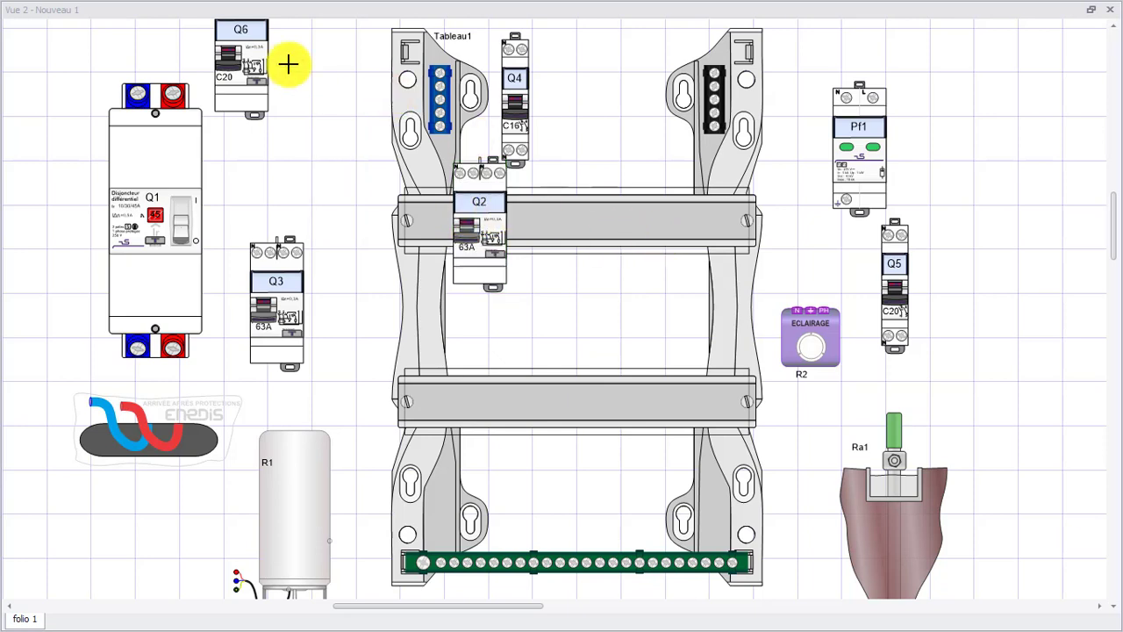
click(282, 307)
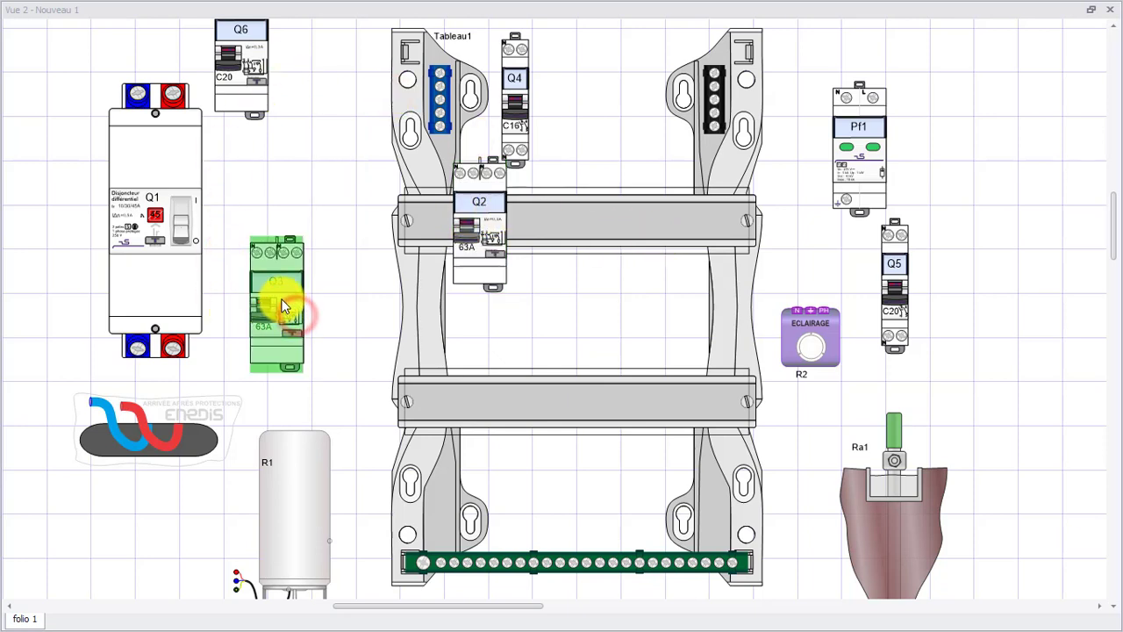
drag(282, 307, 493, 397)
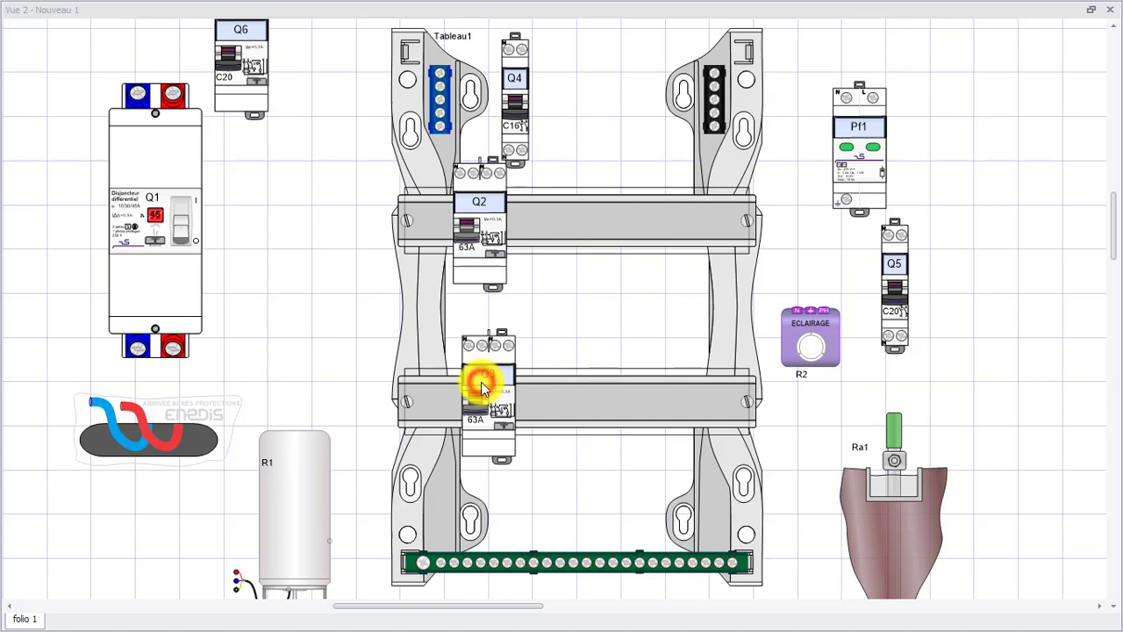
click(480, 382)
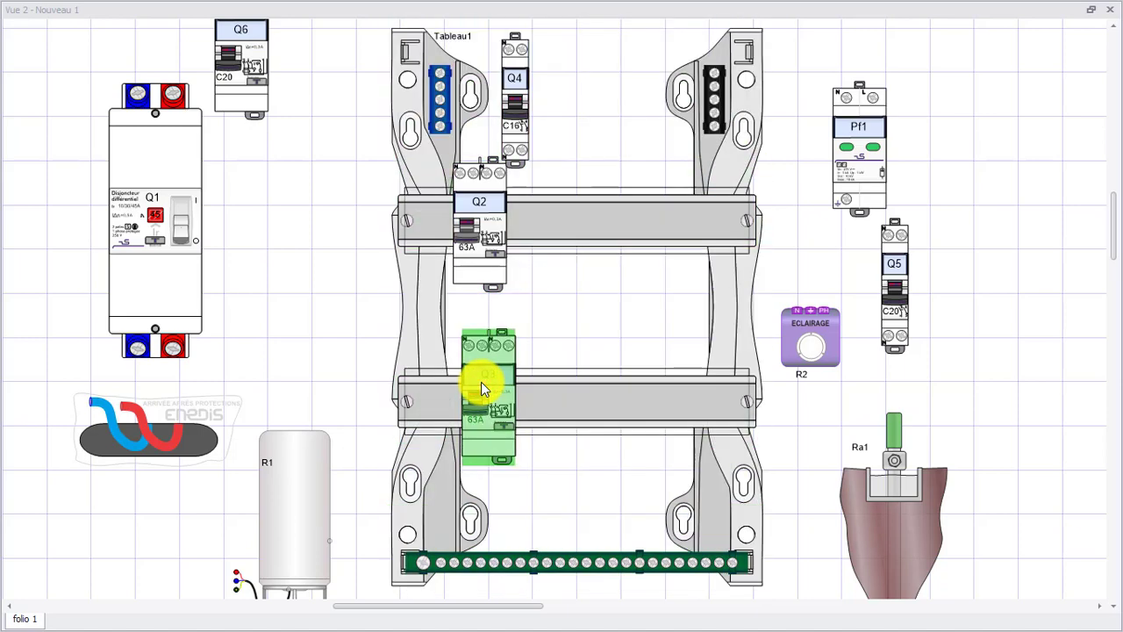
drag(481, 381, 468, 385)
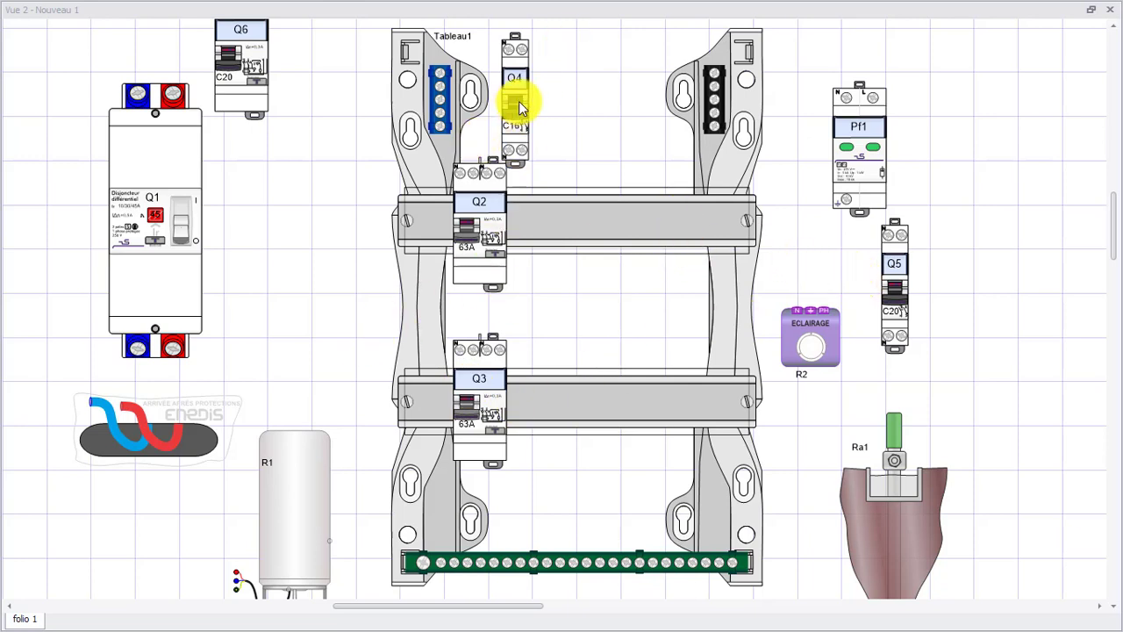
Mount breaker Q4 on the upper rail beside Q2 and breaker Q5 on the lower rail beside Q3, vertically aligned
drag(518, 106, 560, 218)
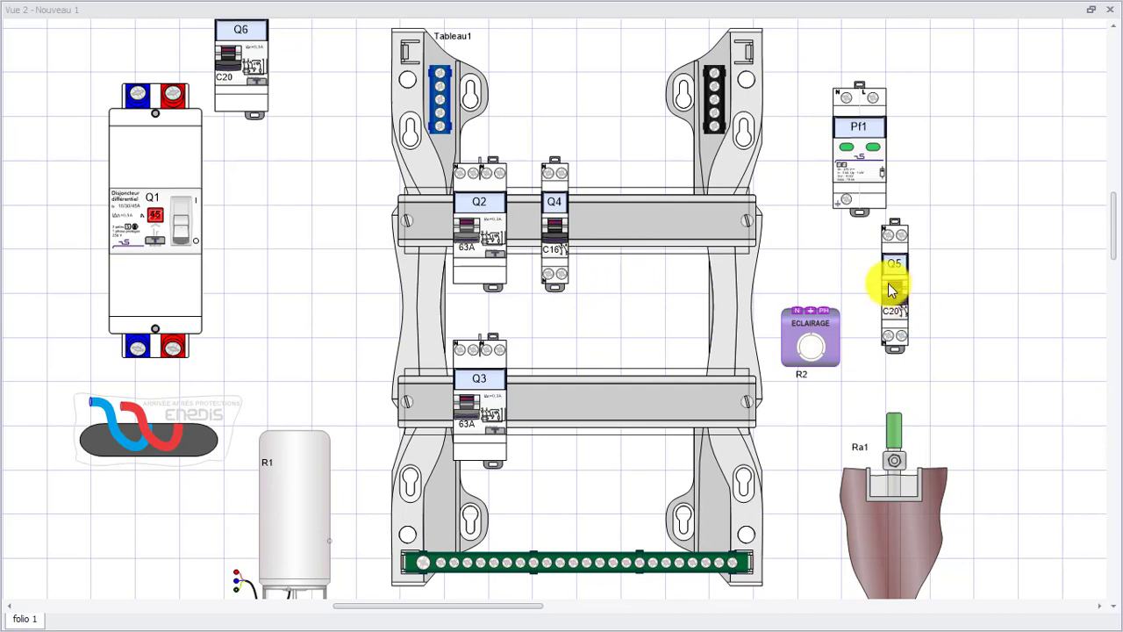
drag(889, 288, 557, 403)
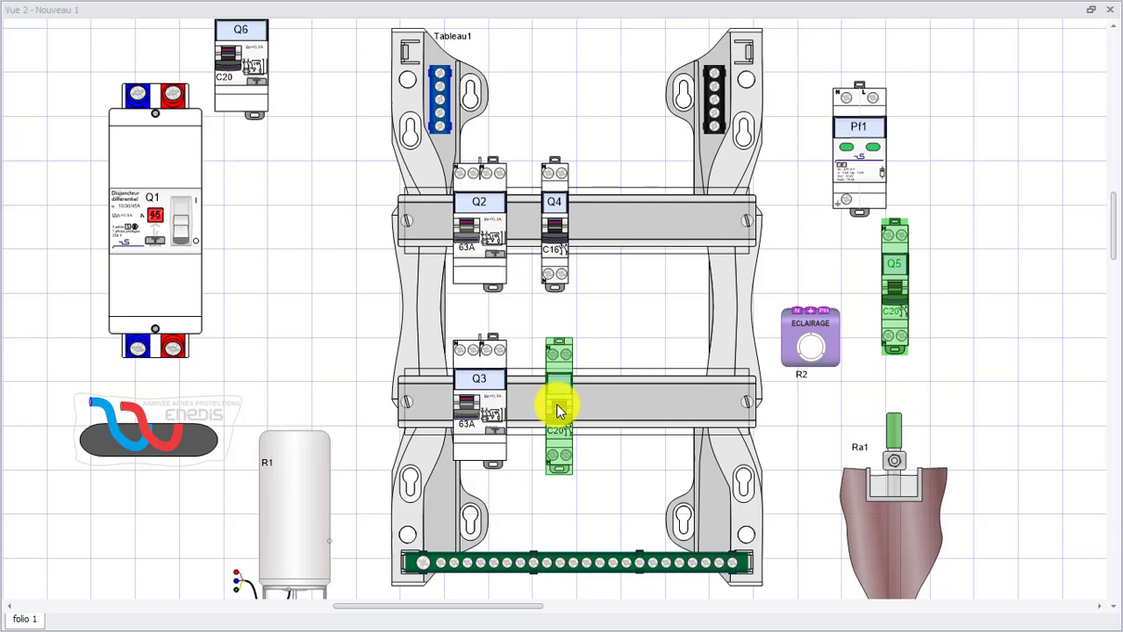
drag(557, 403, 556, 401)
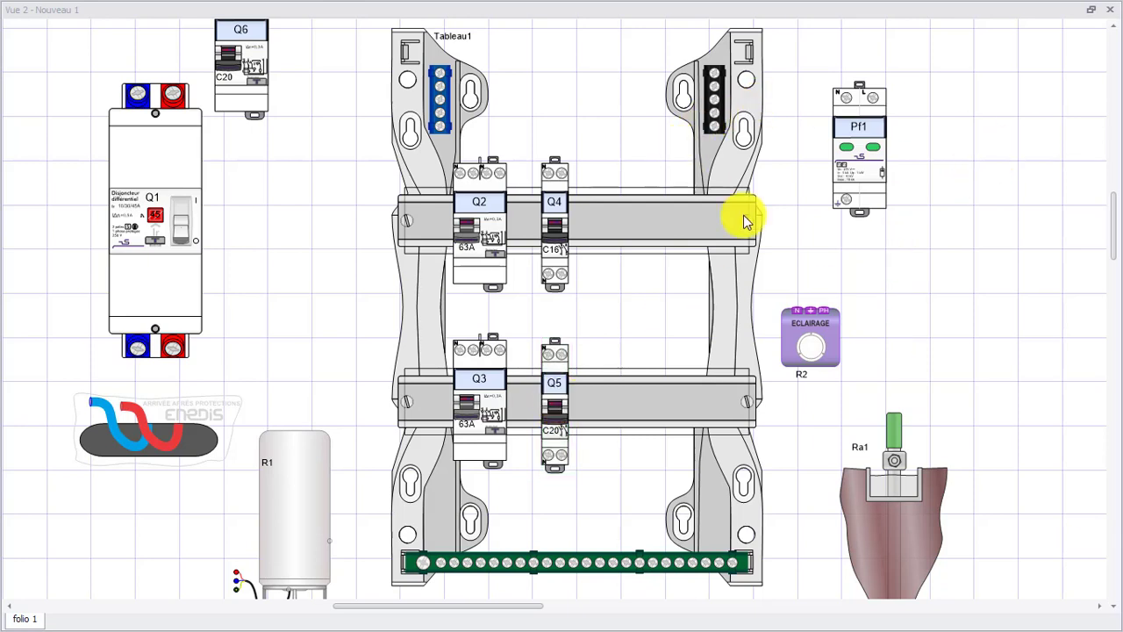
Mount differential breaker Q6 and surge arrester Pf1 side by side on the upper rail, to the right of Q4
click(243, 55)
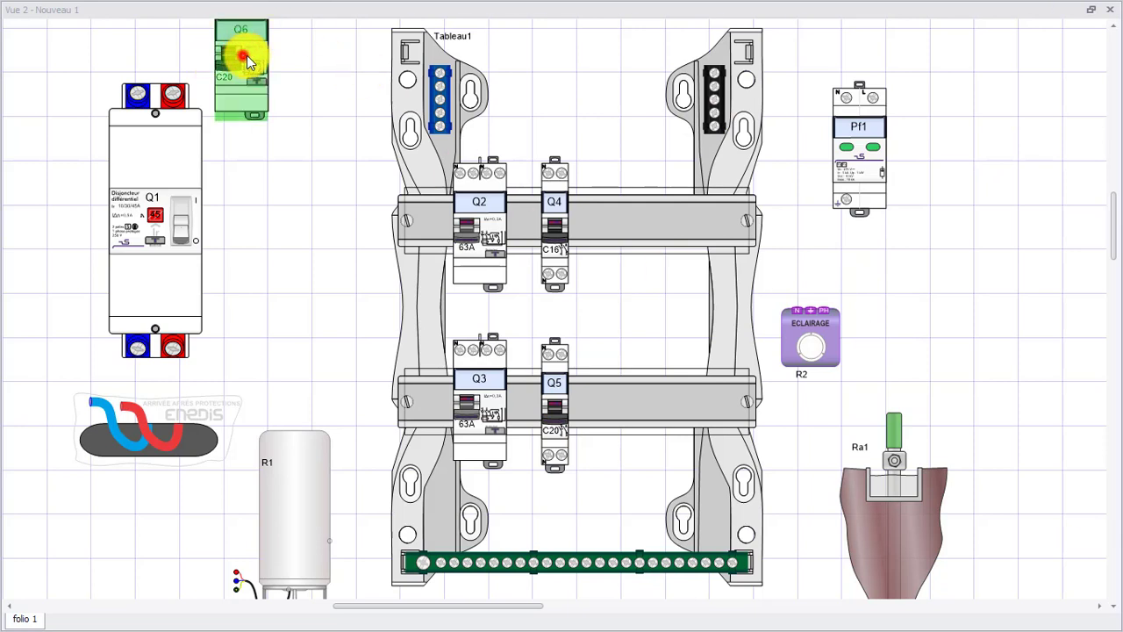
drag(246, 55, 624, 232)
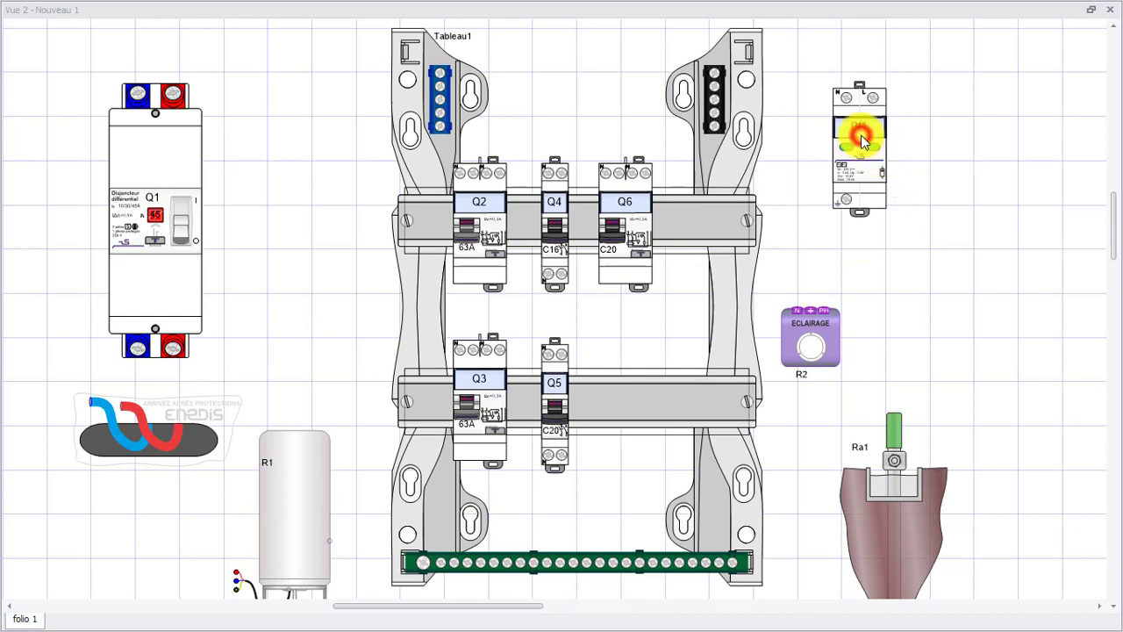
drag(862, 141, 696, 212)
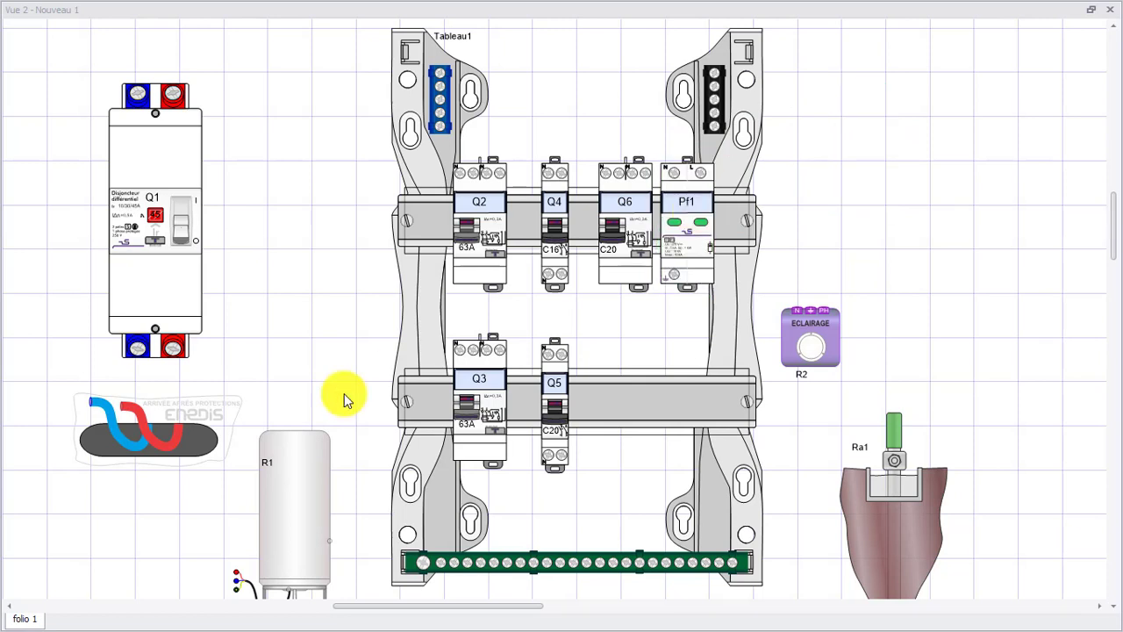
Move water heater R1 up between Q1 and the enclosure, and lighting receiver R2 farther right above the earth electrode
click(269, 487)
drag(270, 487, 313, 366)
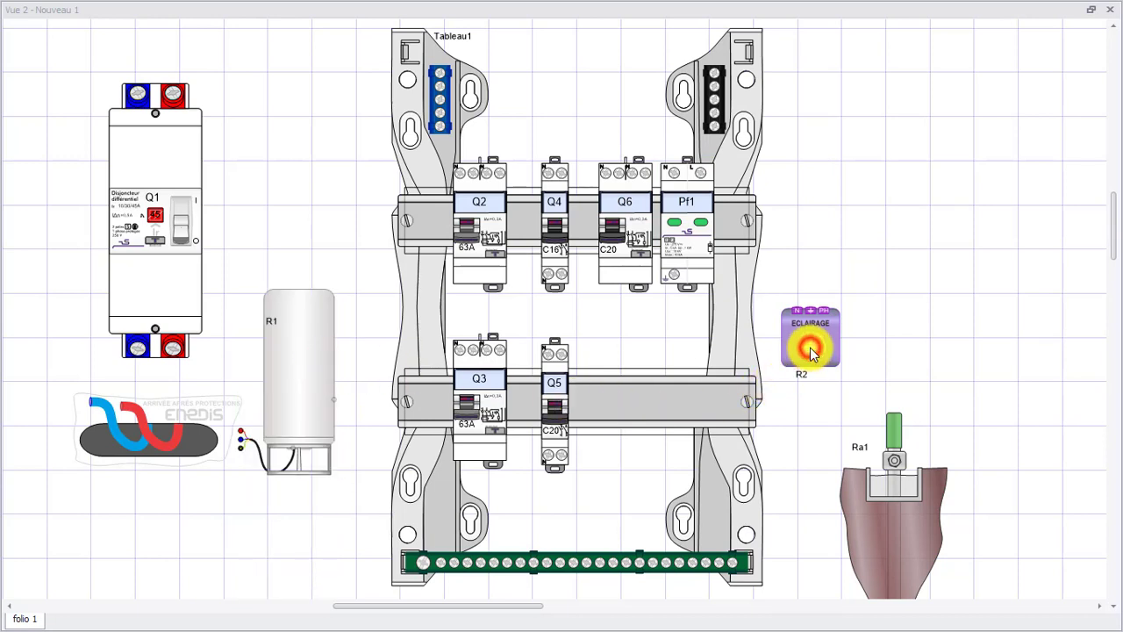
drag(810, 351, 942, 356)
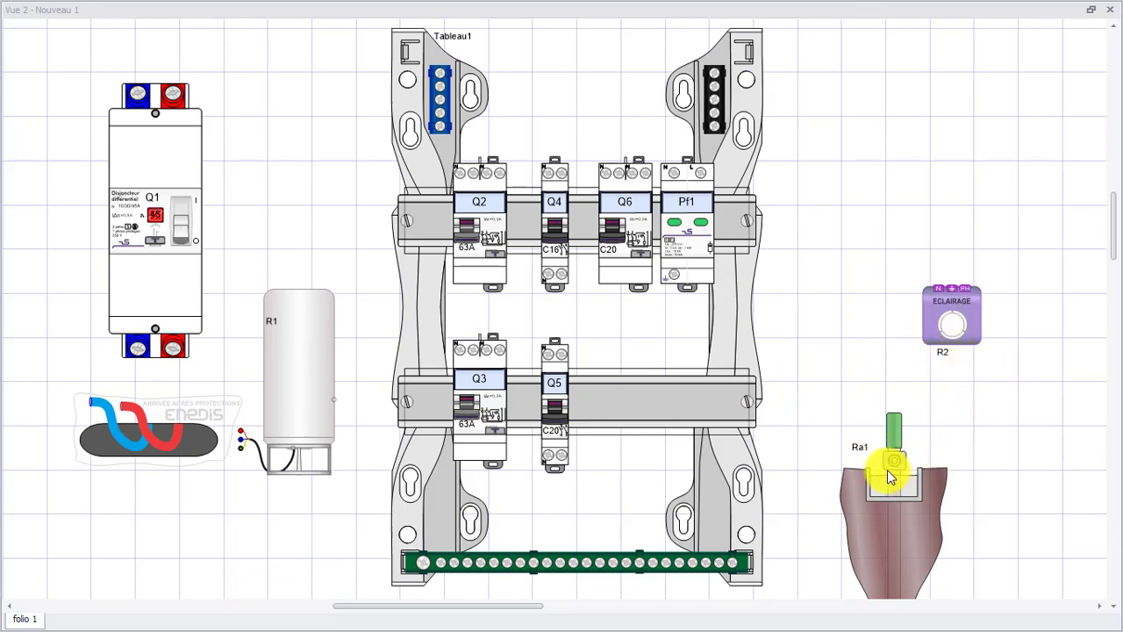
Wire earth electrode Ra1 to the last terminal of the green earth bar, routing the vertical segment between the electrode and the enclosure
mouse_move(895, 449)
mouse_down()
mouse_move(728, 564)
mouse_move(731, 550)
mouse_up()
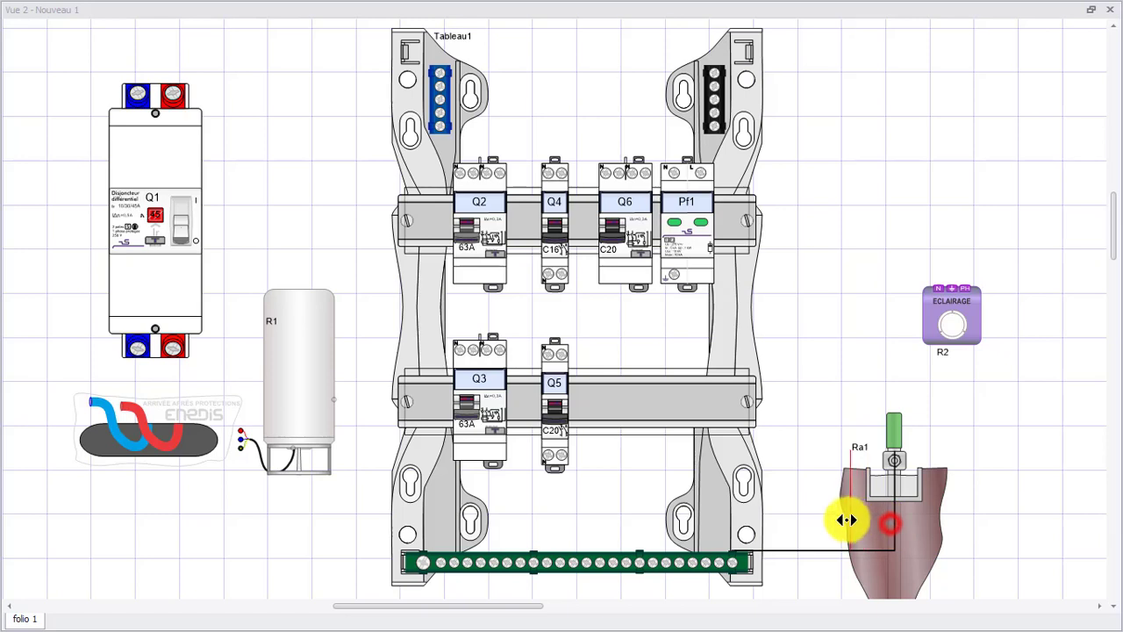
drag(894, 496, 804, 526)
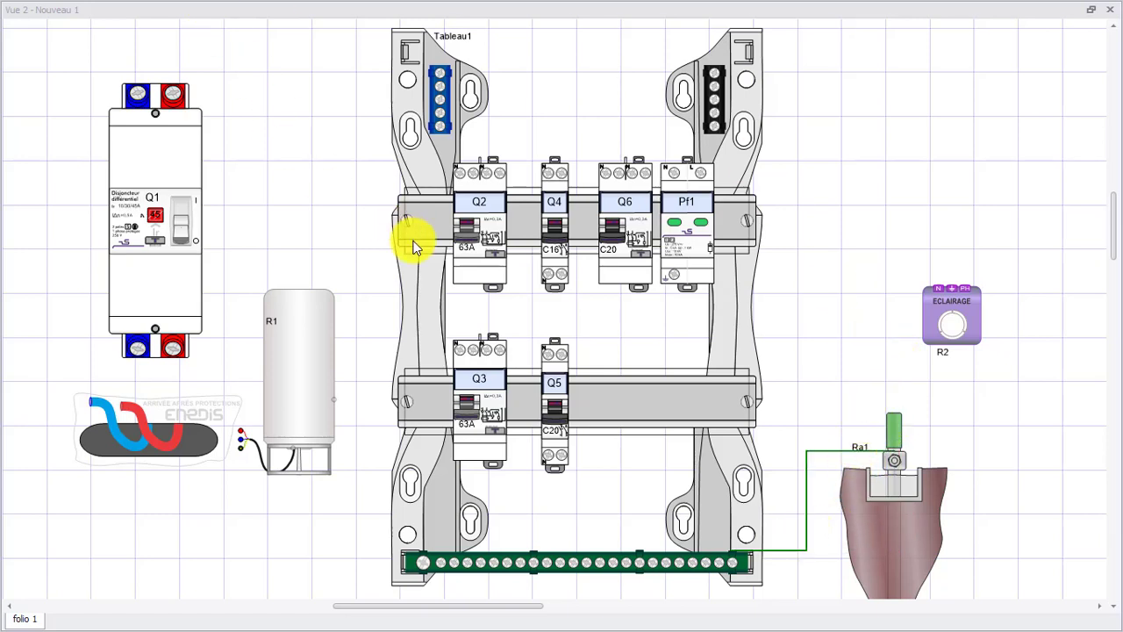
Move the Enedis supply down and breaker Q1 left, and wire the supply's blue and red conductors to Q1's matching lower terminals
drag(173, 441, 164, 494)
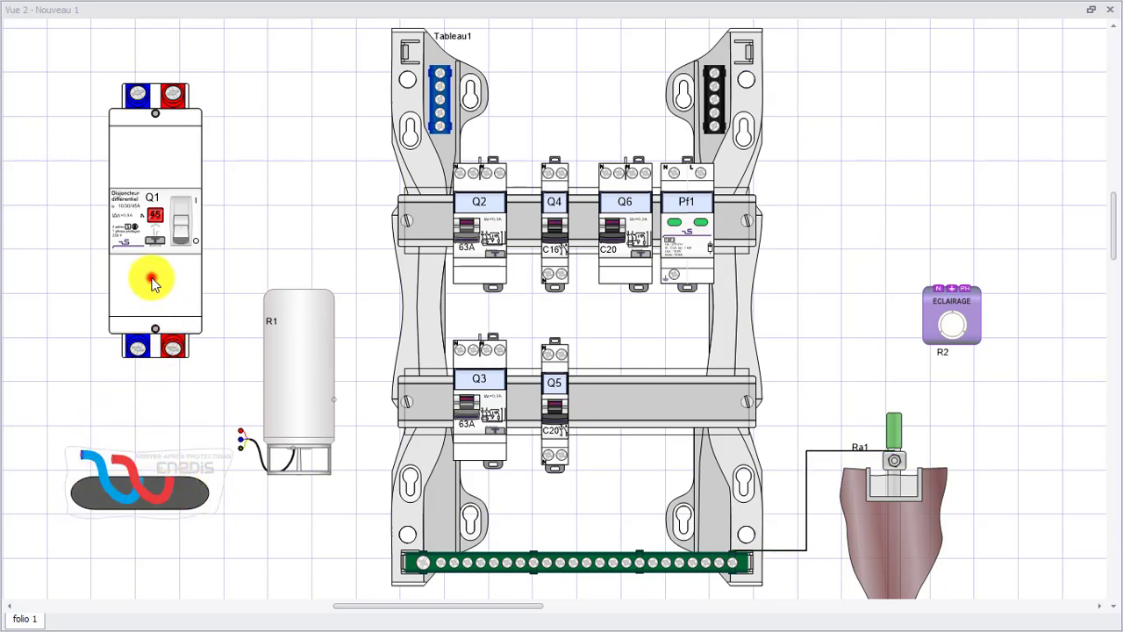
drag(150, 276, 123, 278)
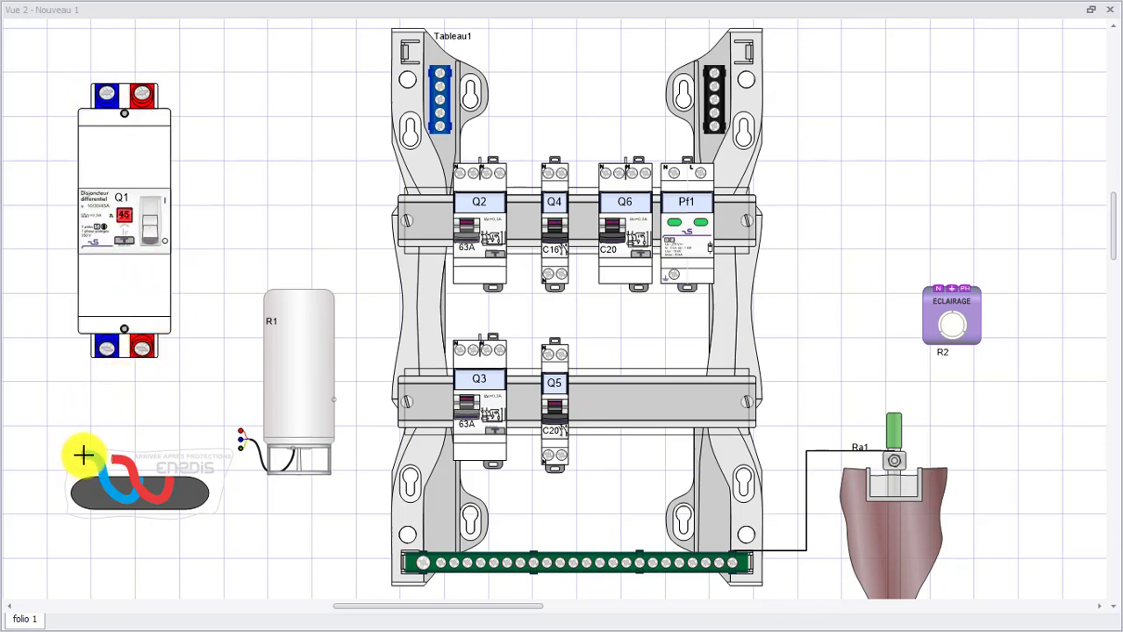
drag(84, 453, 103, 352)
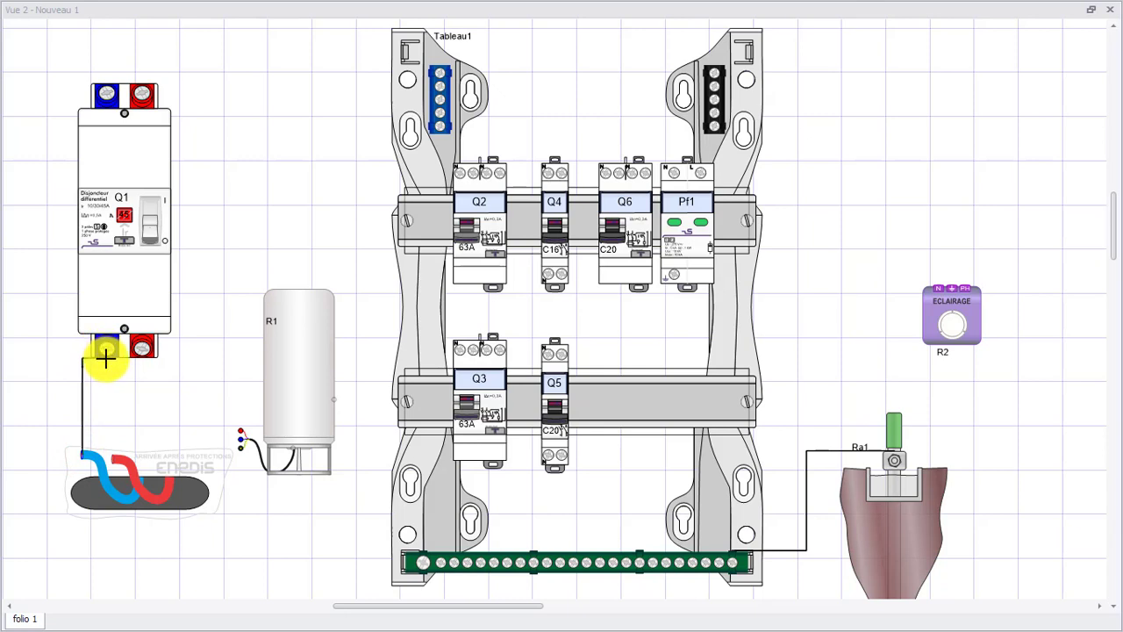
drag(113, 454, 141, 355)
mouse_move(110, 402)
mouse_down()
mouse_move(132, 404)
mouse_move(112, 401)
mouse_up()
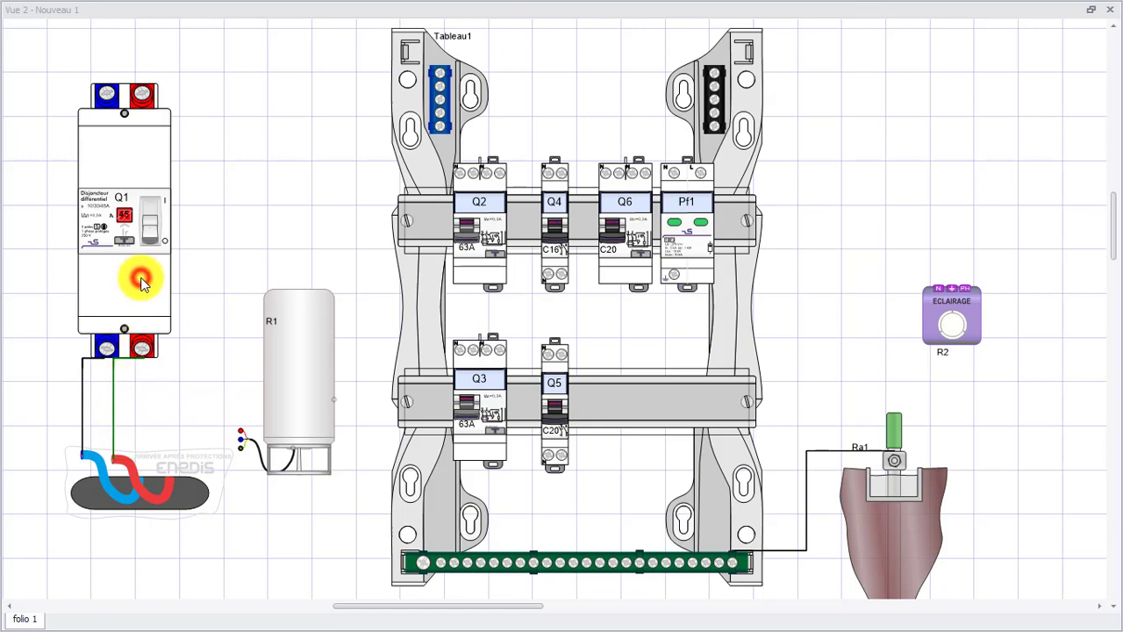
Shift breaker Q1 slightly left and wire its upper blue terminal to the first terminal of the blue bar, routed over the enclosure
drag(141, 279, 117, 280)
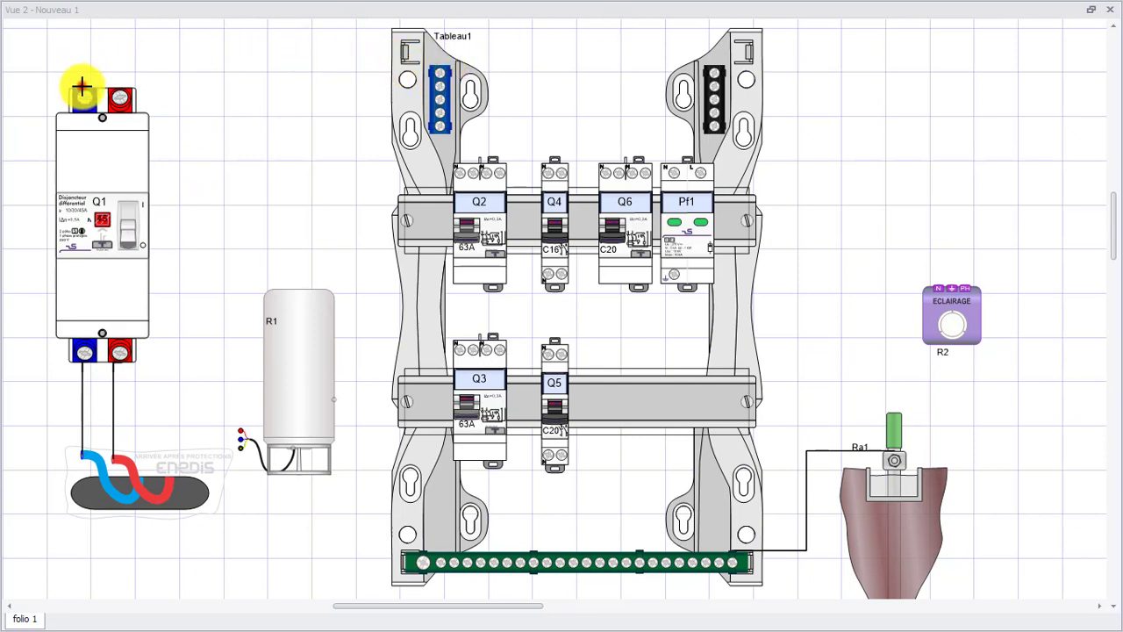
drag(82, 87, 448, 72)
drag(352, 71, 477, 46)
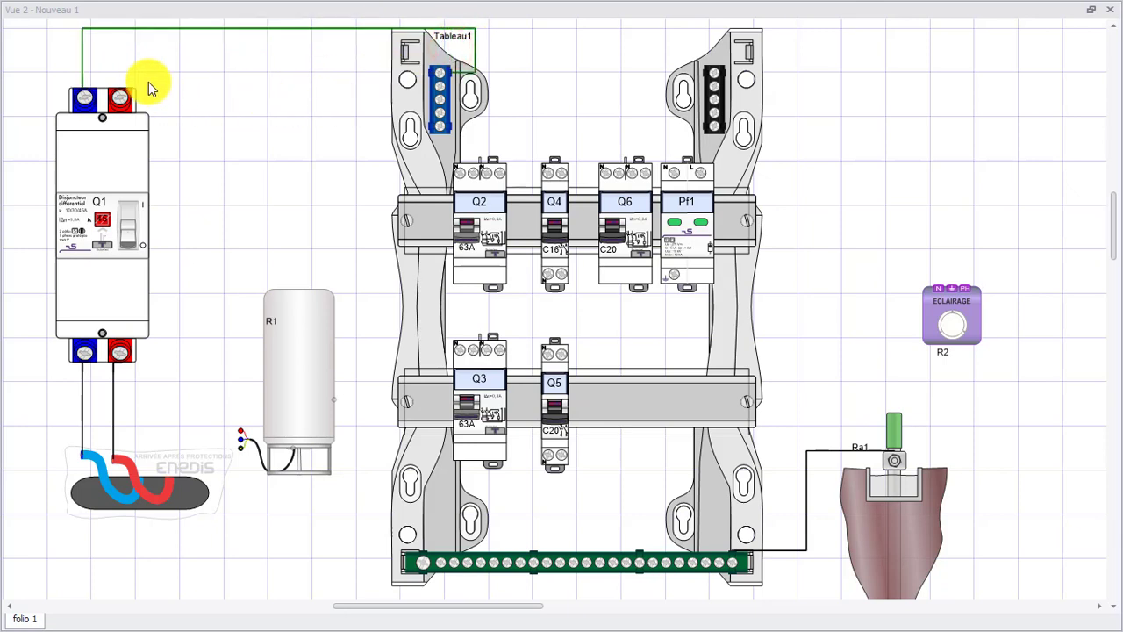
Wire Q1's upper red terminal to the first terminal of the black bar, routing it above the neutral wire and left of the bar
drag(117, 90, 702, 70)
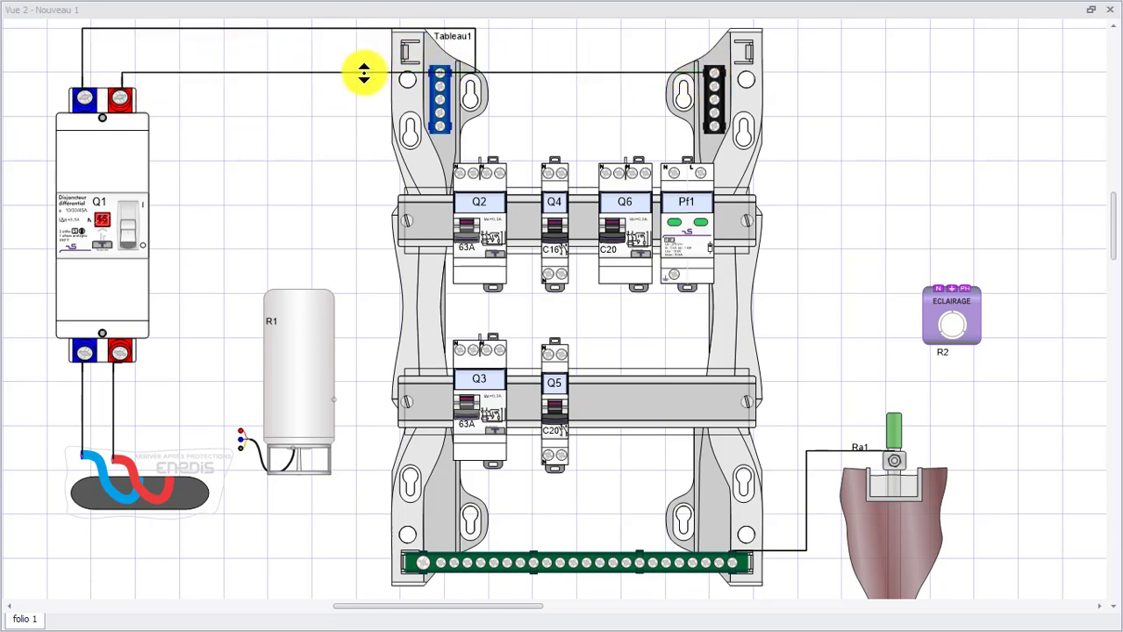
drag(354, 74, 335, 20)
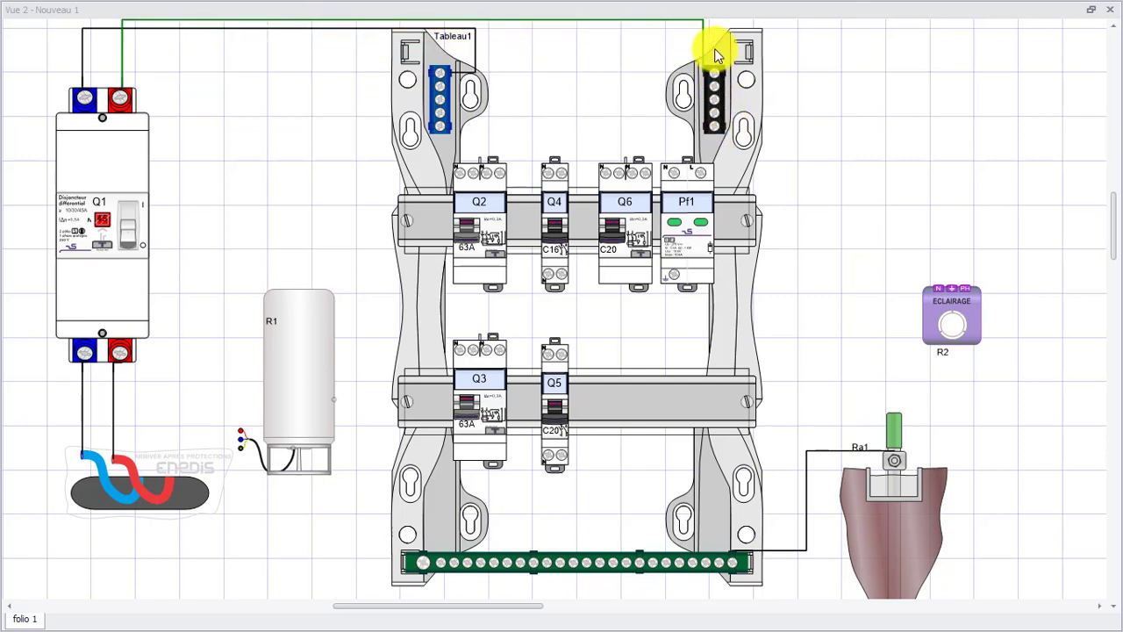
drag(703, 46, 683, 31)
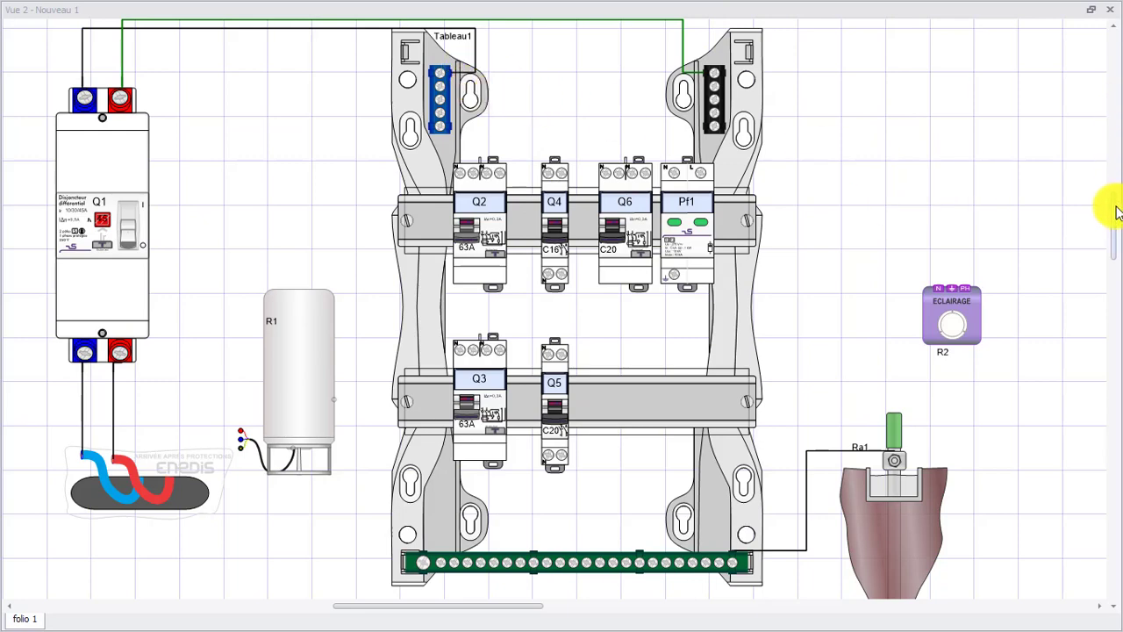
Wire the last terminal of the blue bar to Q6's first upper terminal, raising the horizontal segment above the modules
mouse_move(1110, 205)
mouse_down()
mouse_move(1114, 232)
mouse_move(1113, 217)
mouse_up()
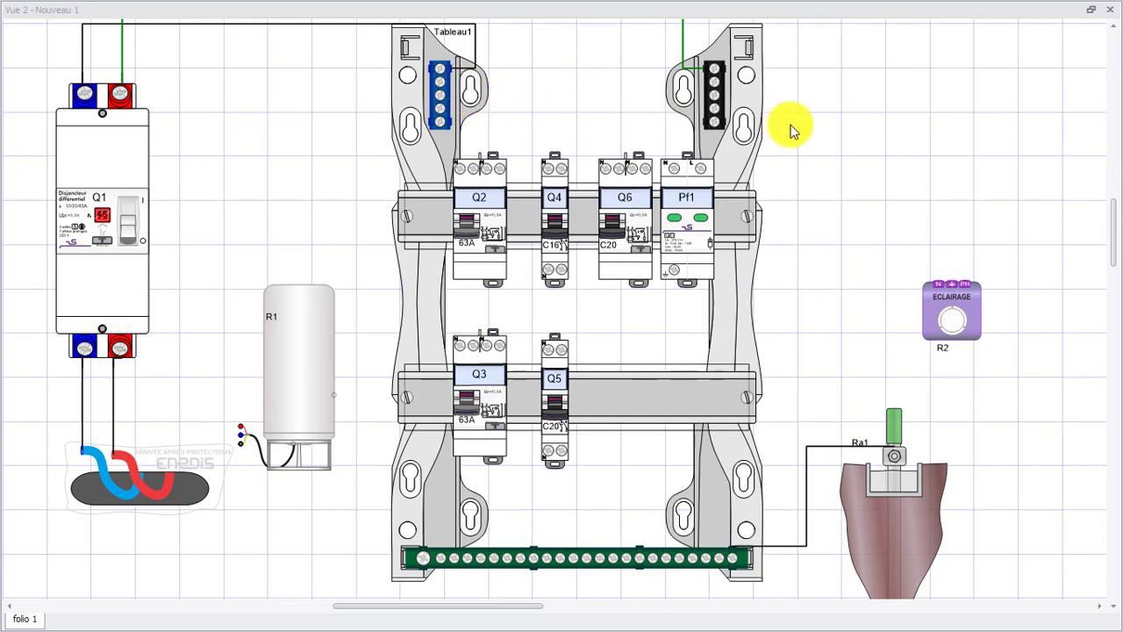
click(444, 119)
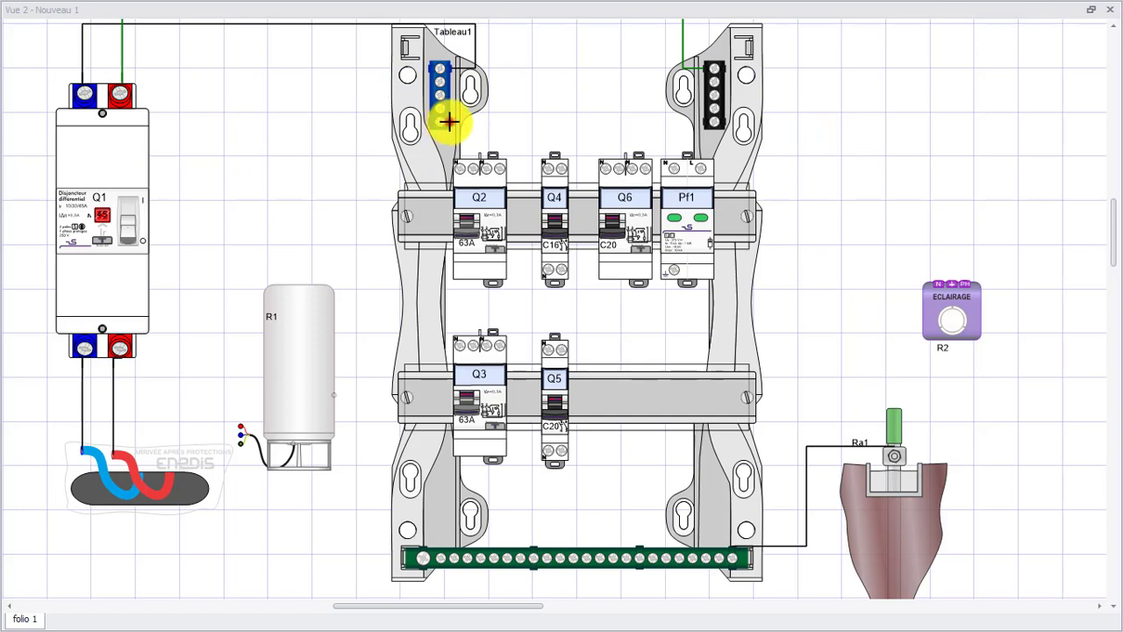
click(604, 161)
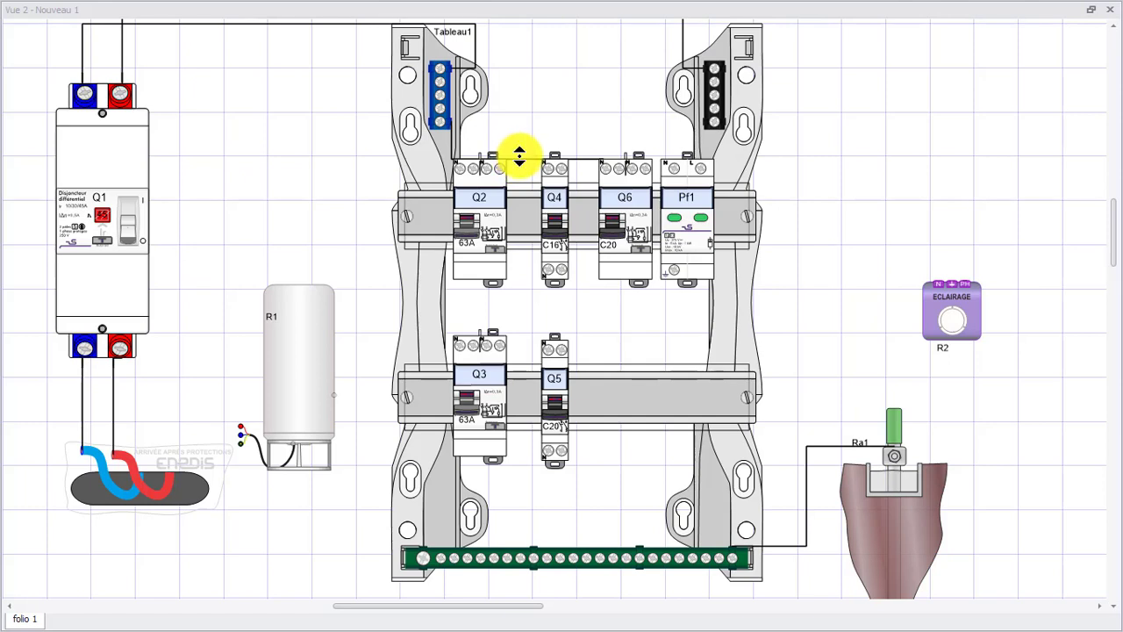
drag(521, 158, 430, 111)
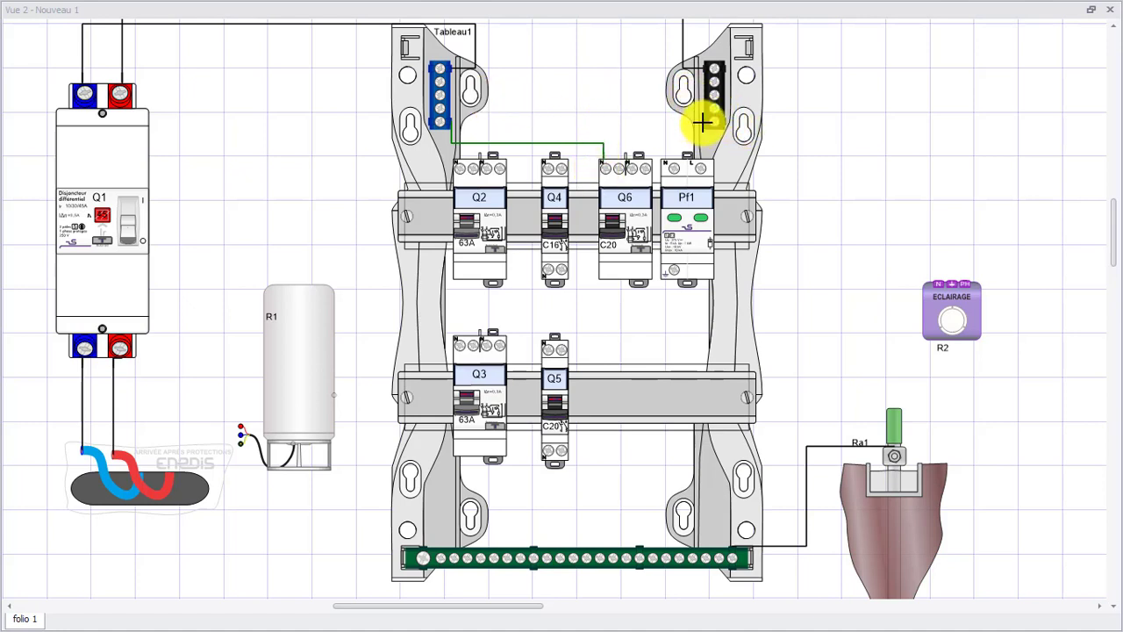
Wire the last terminal of the black bar to Q6's second upper terminal, raising the horizontal segment above the neutral wire
drag(708, 118, 619, 161)
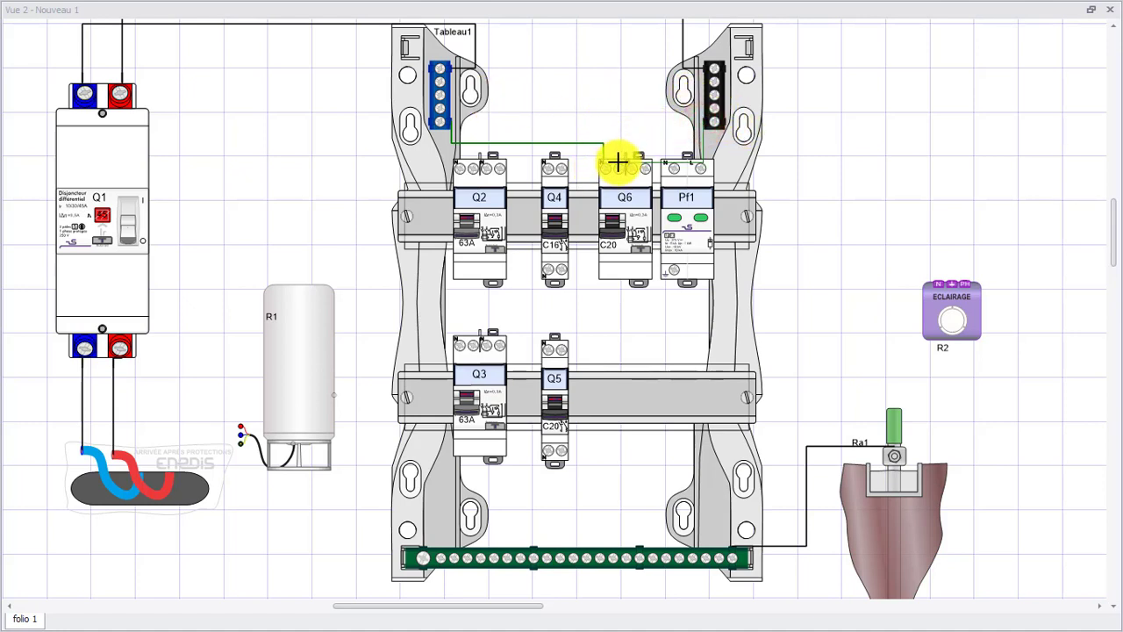
click(702, 132)
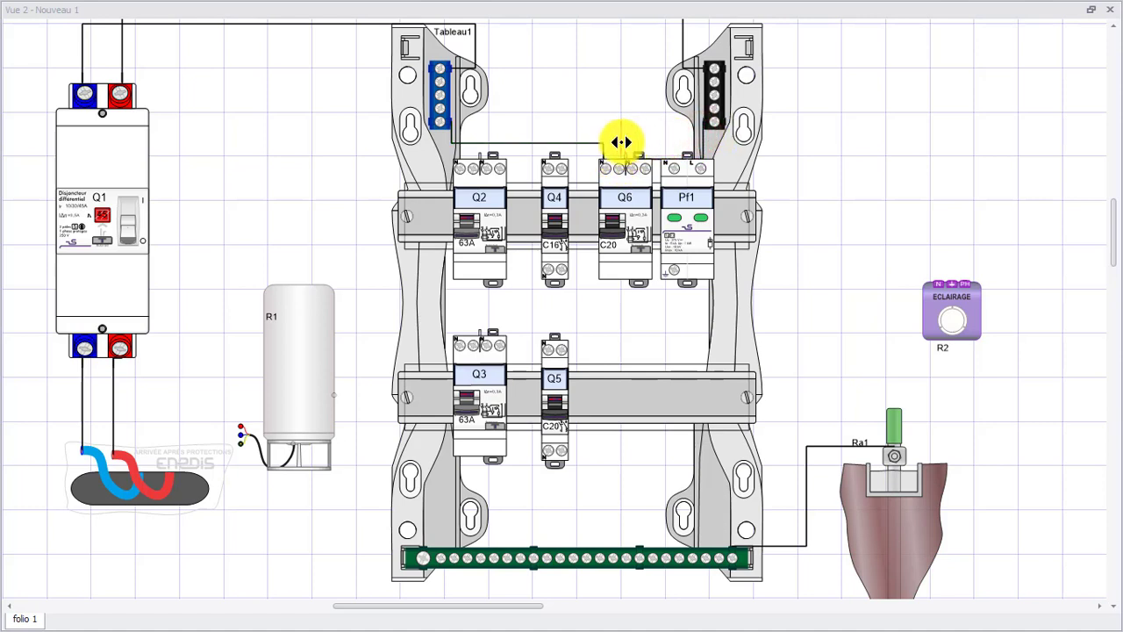
drag(621, 142, 622, 122)
click(658, 125)
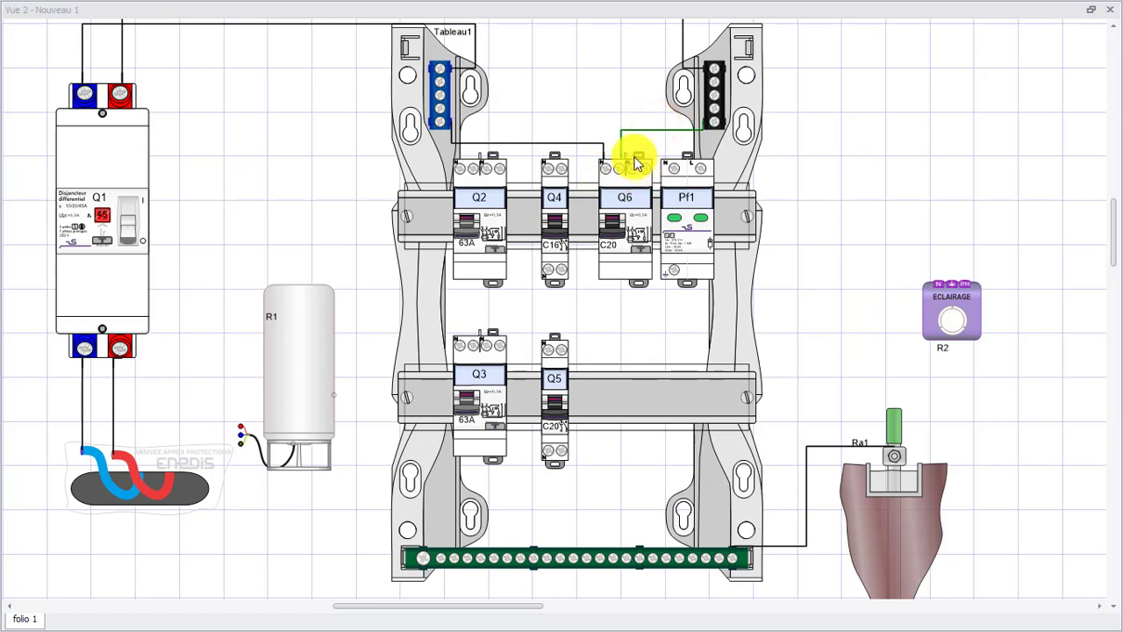
Wire Q6's third and fourth upper terminals to the N and L terminals of surge arrester Pf1, with raised horizontal segments
click(632, 155)
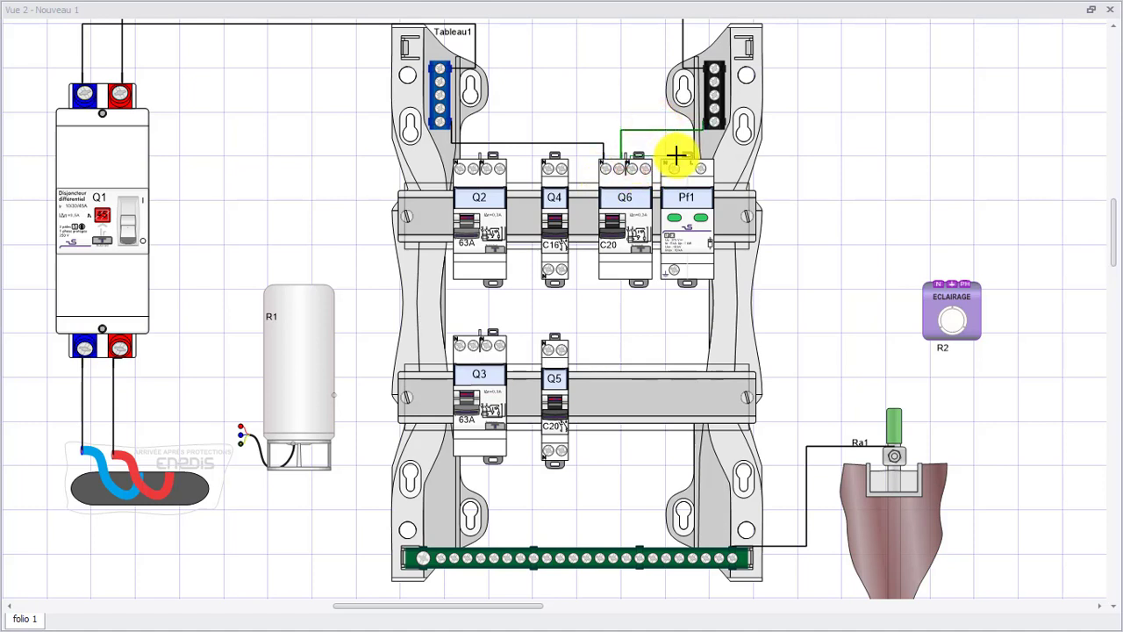
click(675, 163)
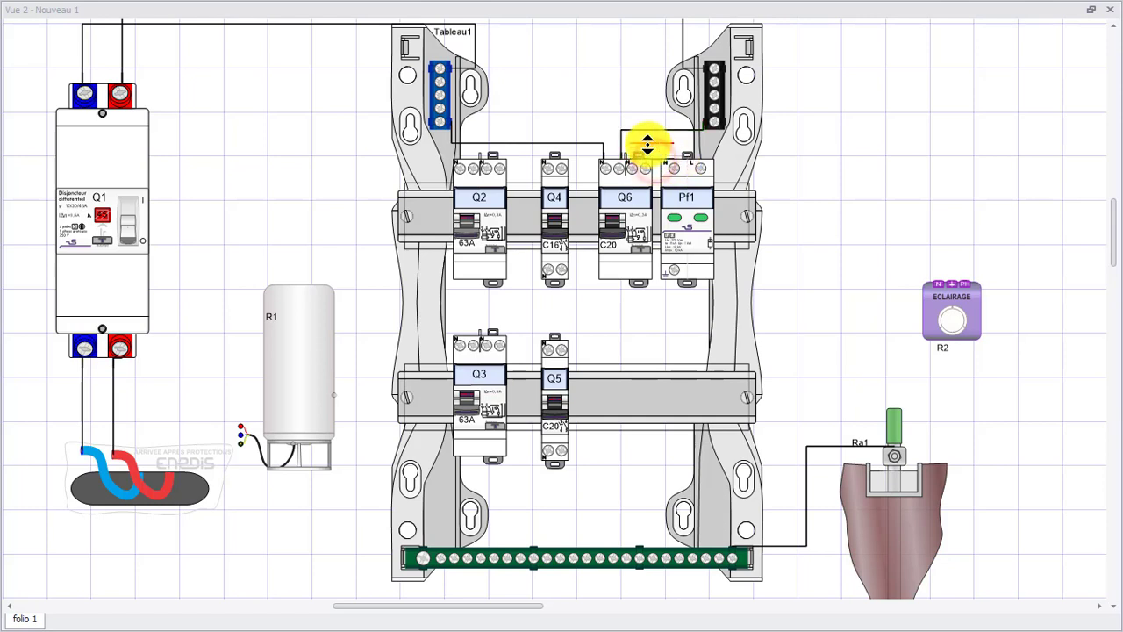
click(646, 159)
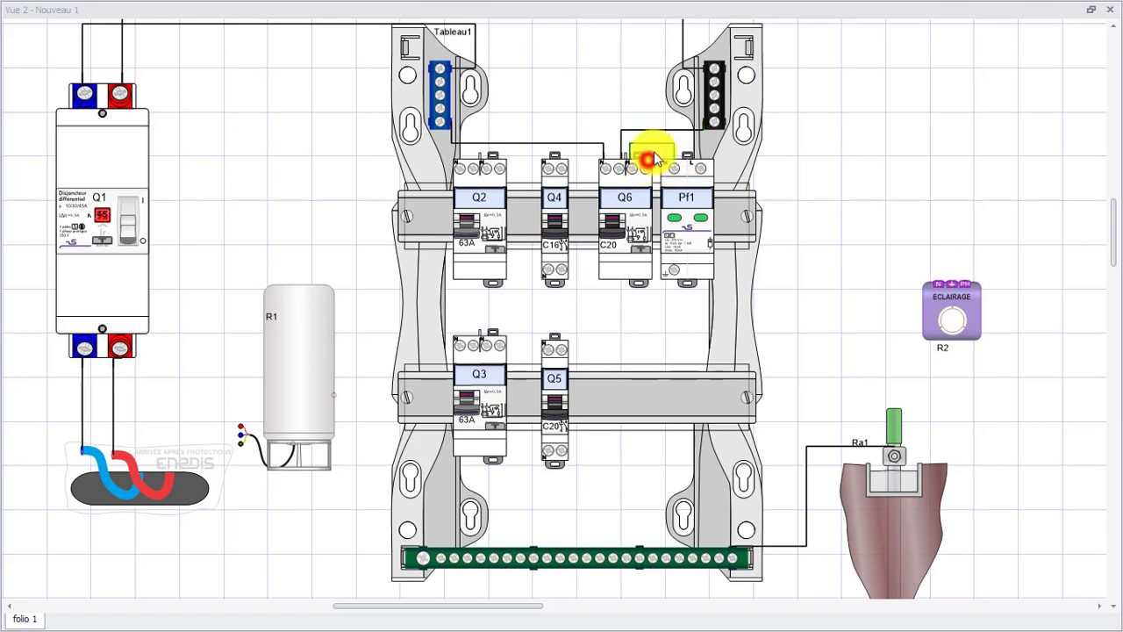
click(702, 158)
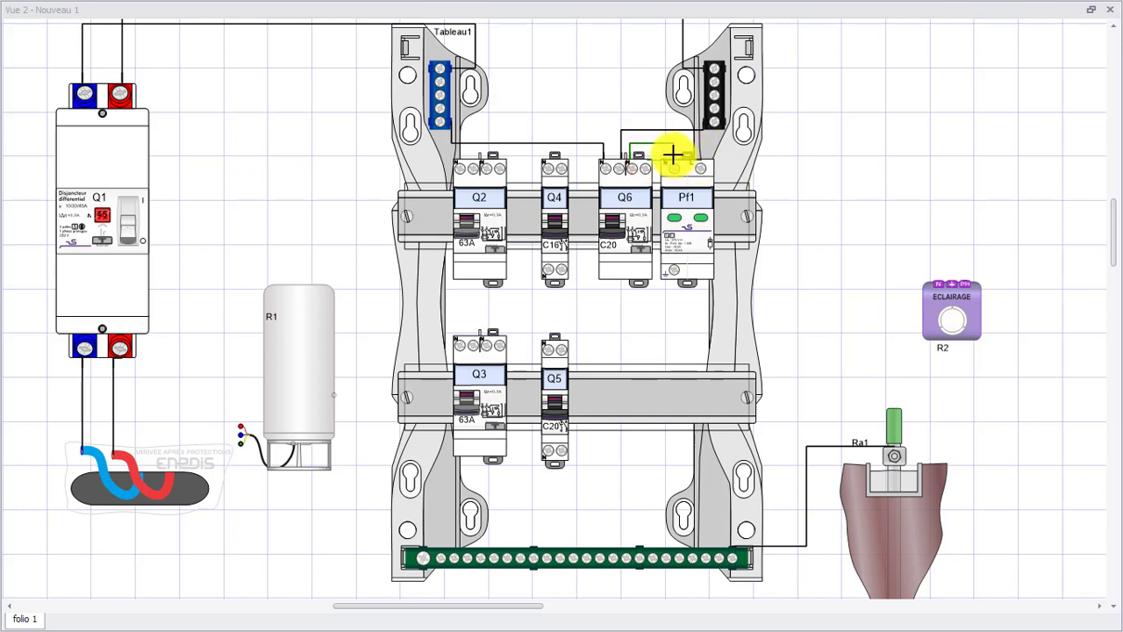
mouse_move(657, 161)
mouse_down()
mouse_move(654, 153)
mouse_move(671, 156)
mouse_up()
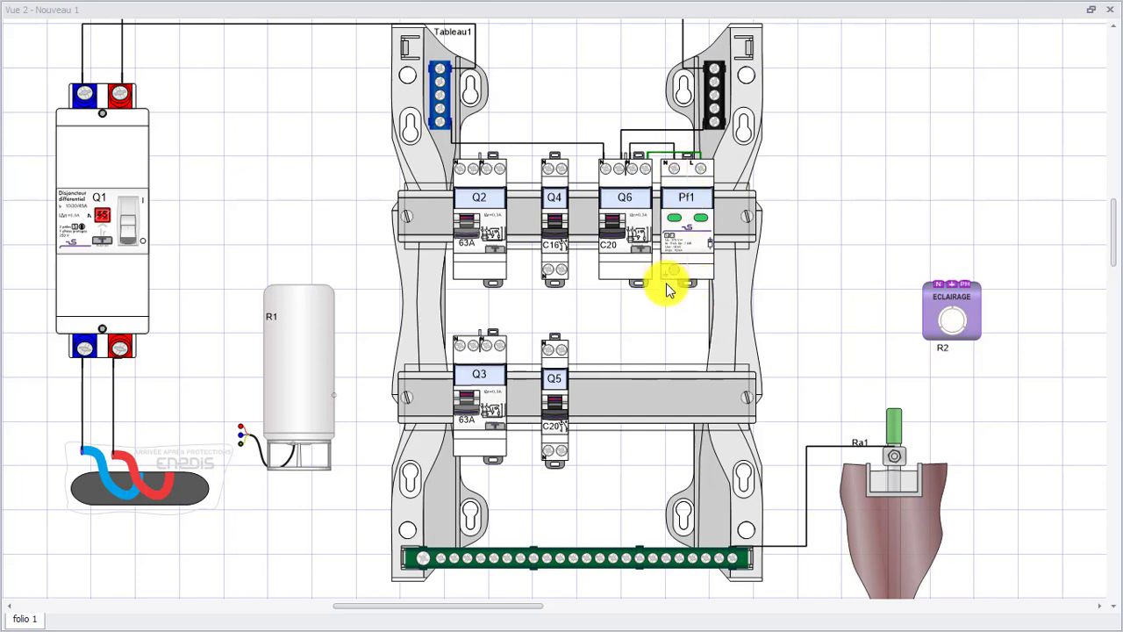
click(672, 273)
click(676, 558)
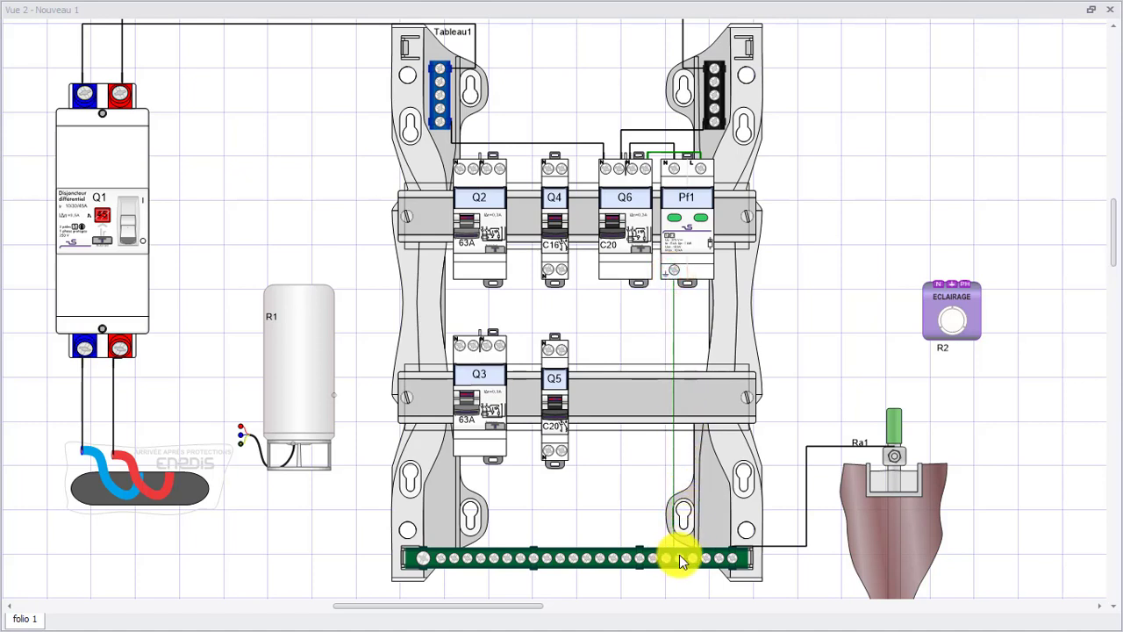
click(679, 558)
click(673, 267)
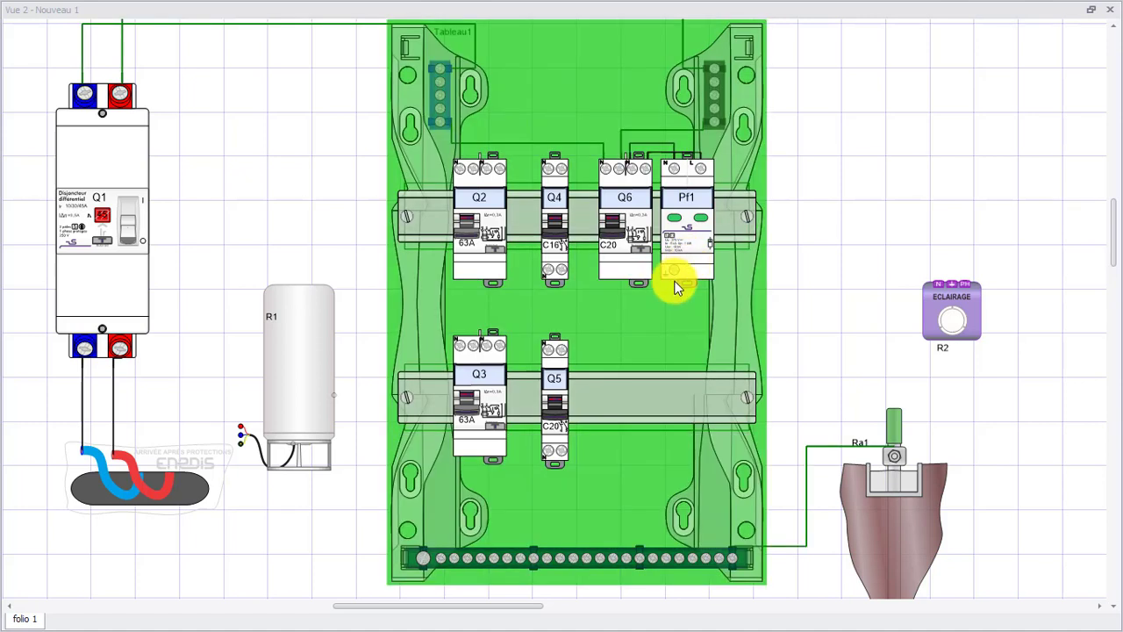
click(821, 229)
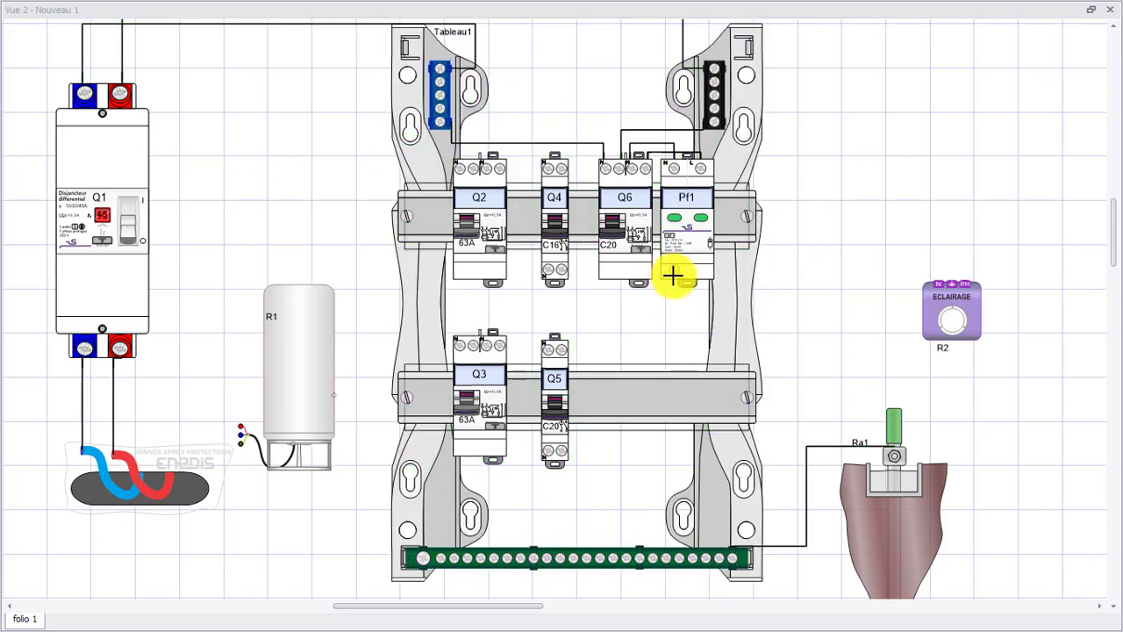
Wire surge arrester Pf1's lower earth terminal straight down to the green earth bar
click(674, 270)
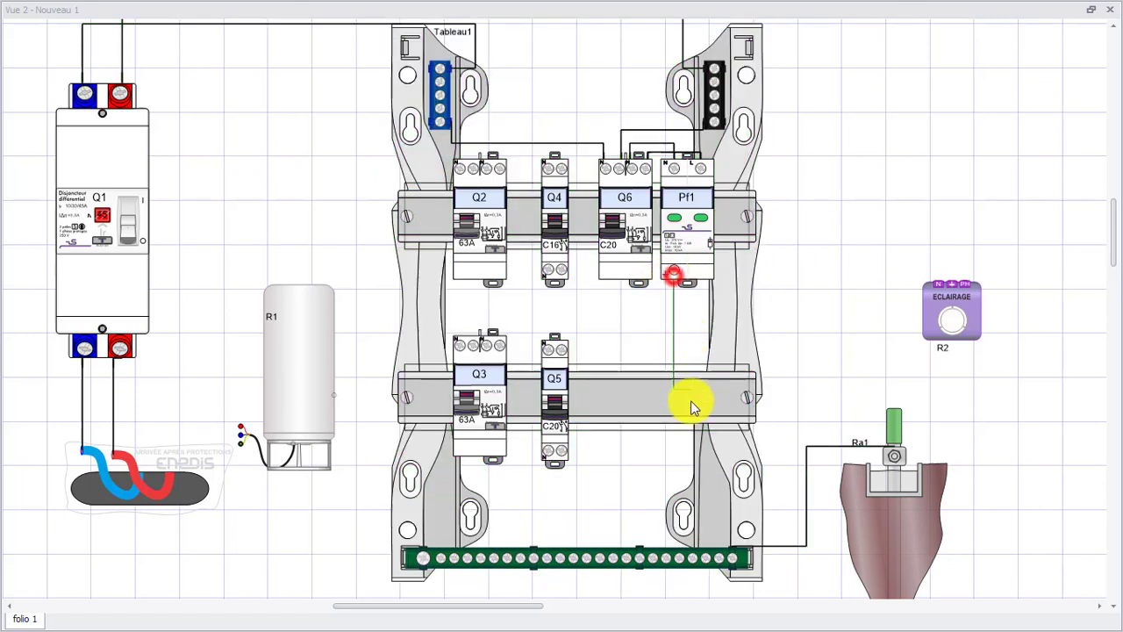
click(677, 549)
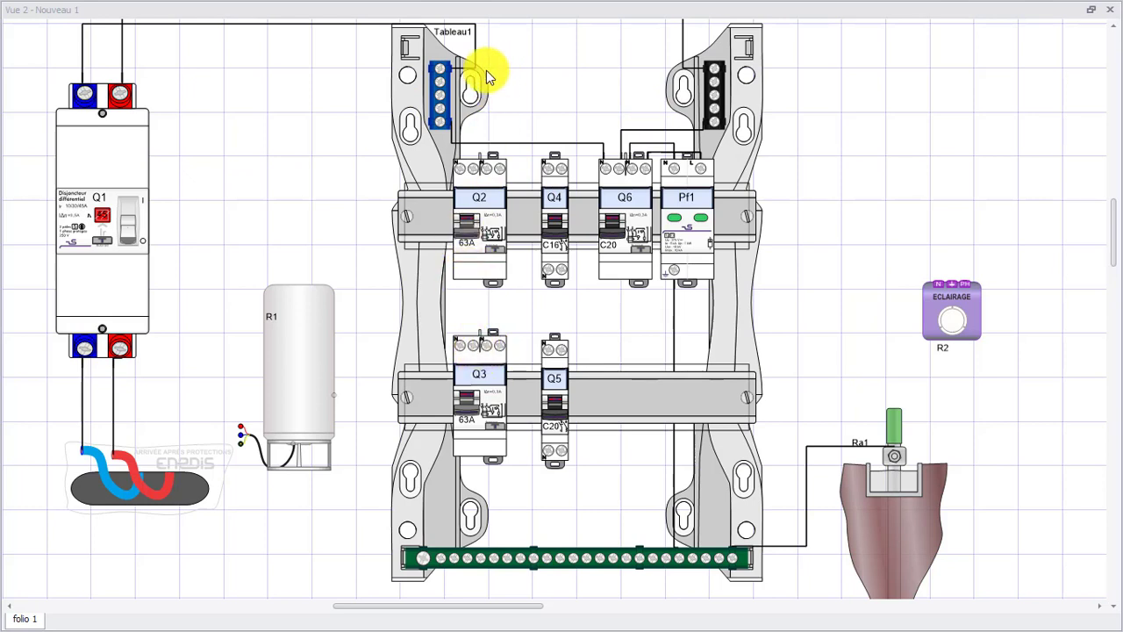
Wire the second terminals of the blue and black bars to Q2's first and second upper terminals
click(445, 80)
click(451, 151)
drag(705, 83, 502, 82)
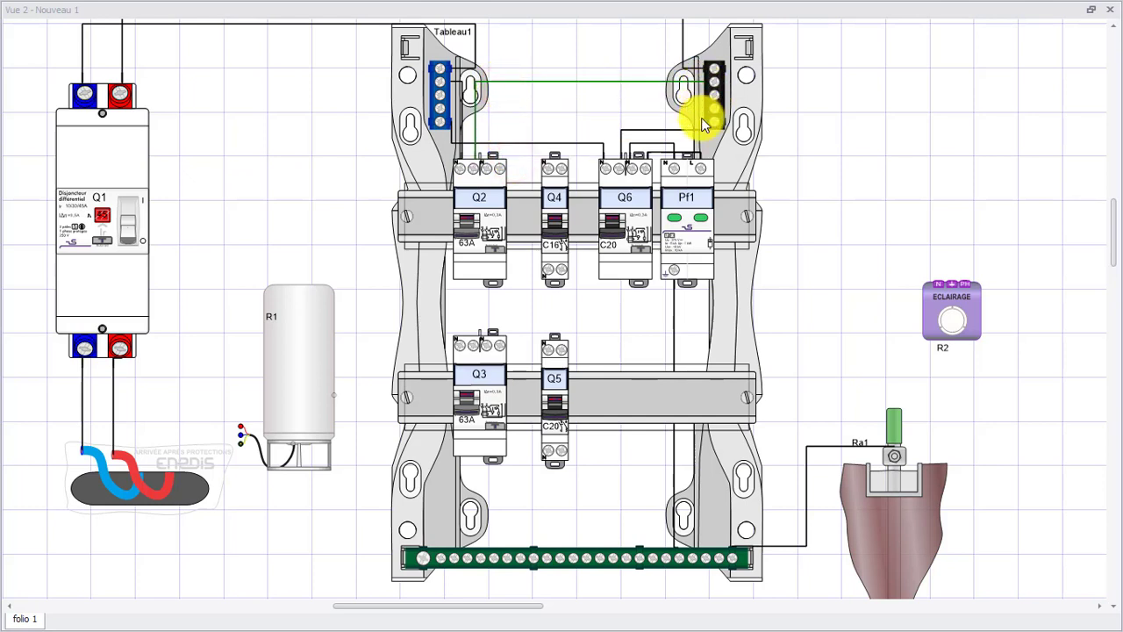
Wire Q2's third and fourth upper terminals to Q4's two upper terminals, raising the horizontal segments to separate heights above the modules
click(483, 159)
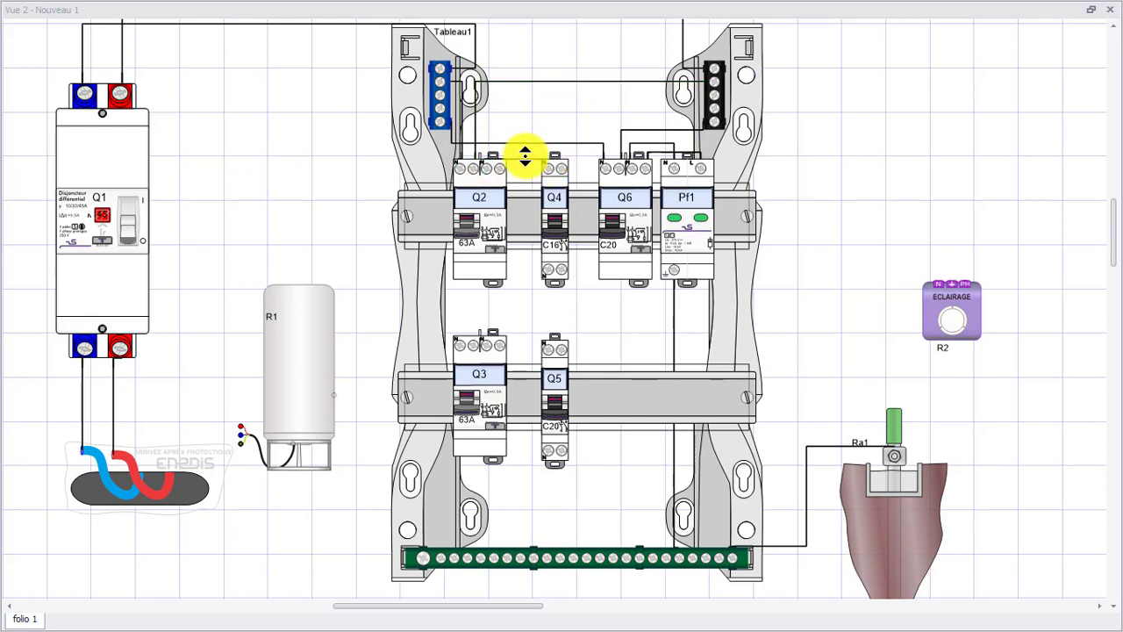
drag(524, 155, 521, 144)
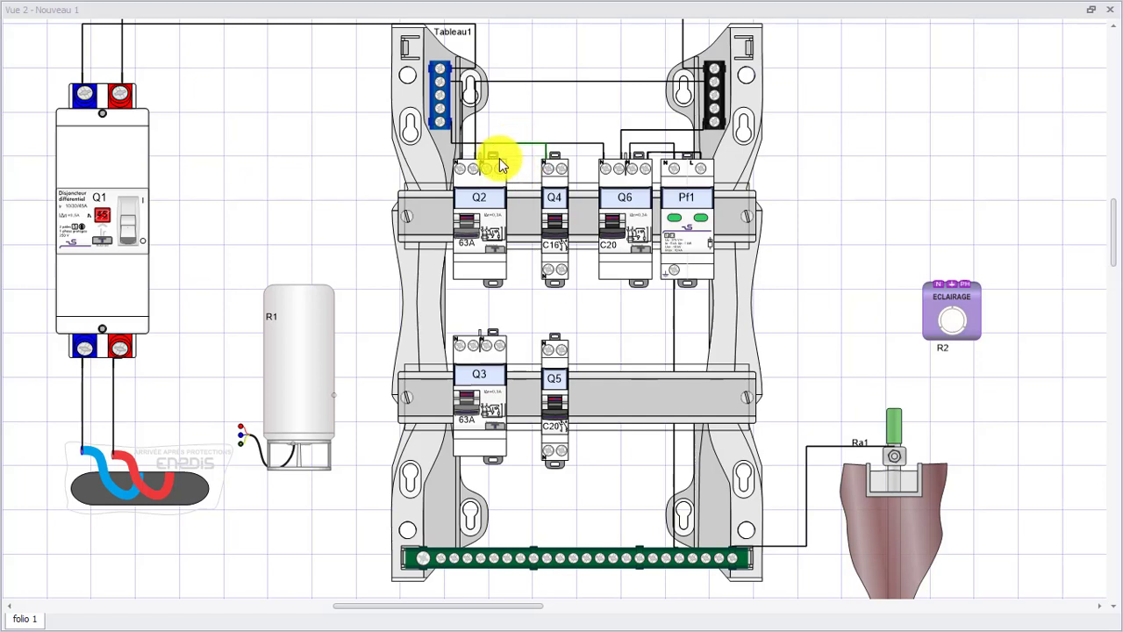
click(499, 160)
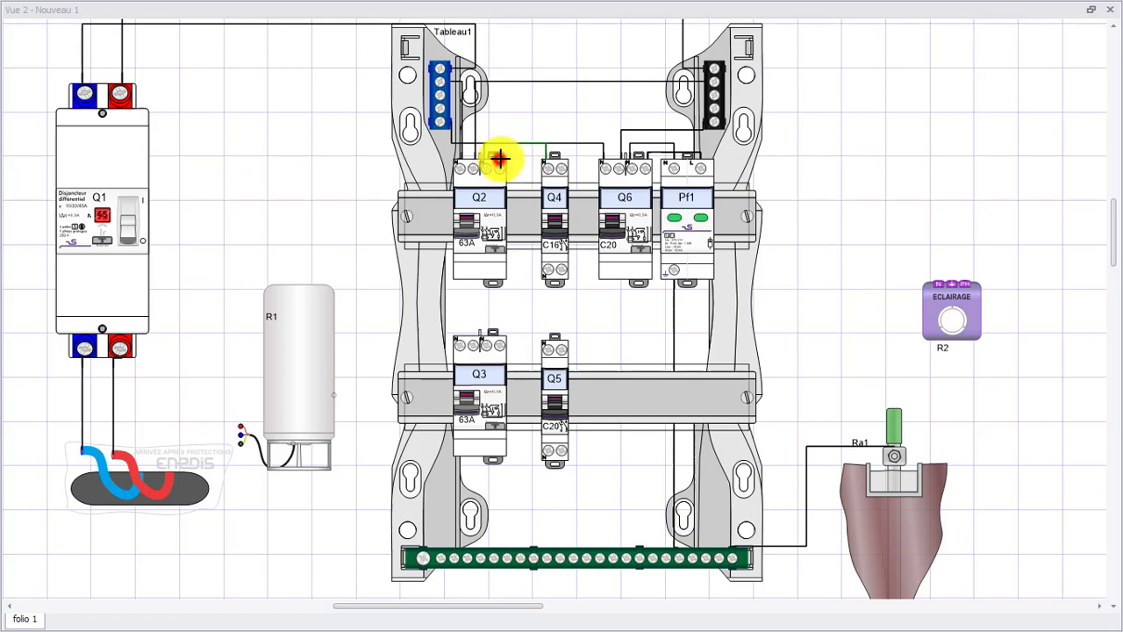
click(560, 161)
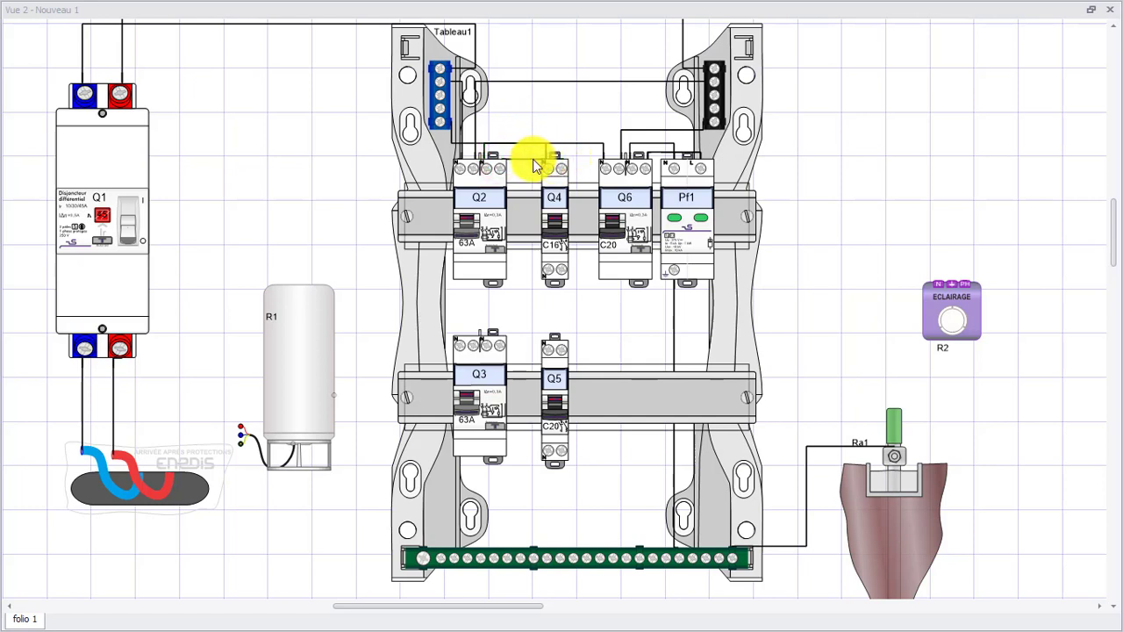
drag(532, 159, 539, 130)
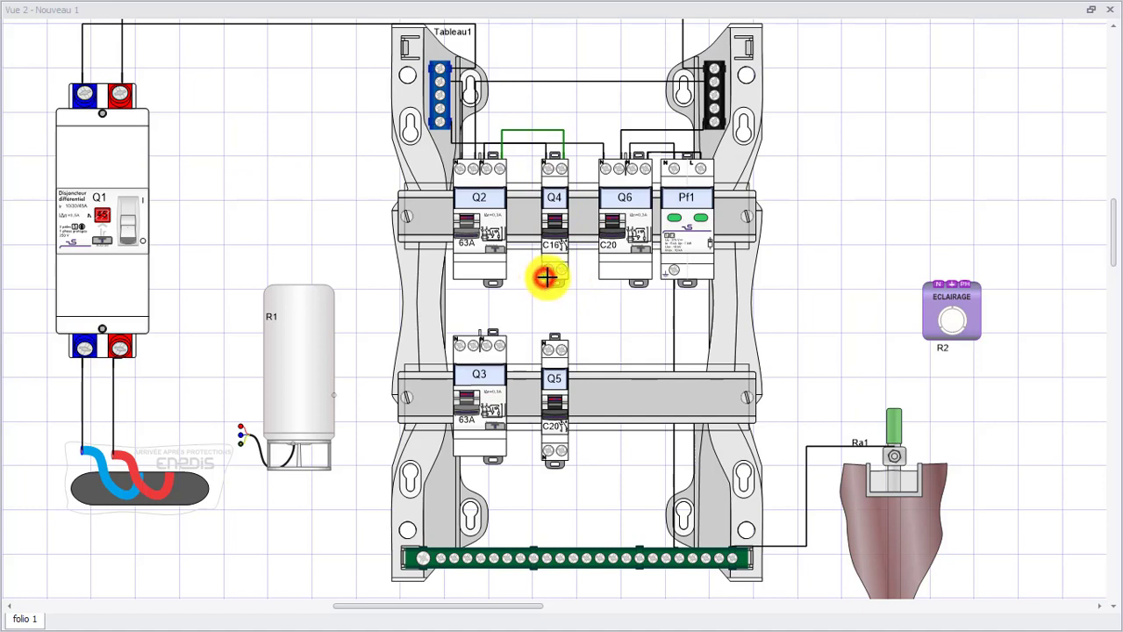
Wire Q4's lower neutral and phase terminals to the N and PH terminals of lighting receiver R2, lowering the neutral's horizontal segment
click(937, 284)
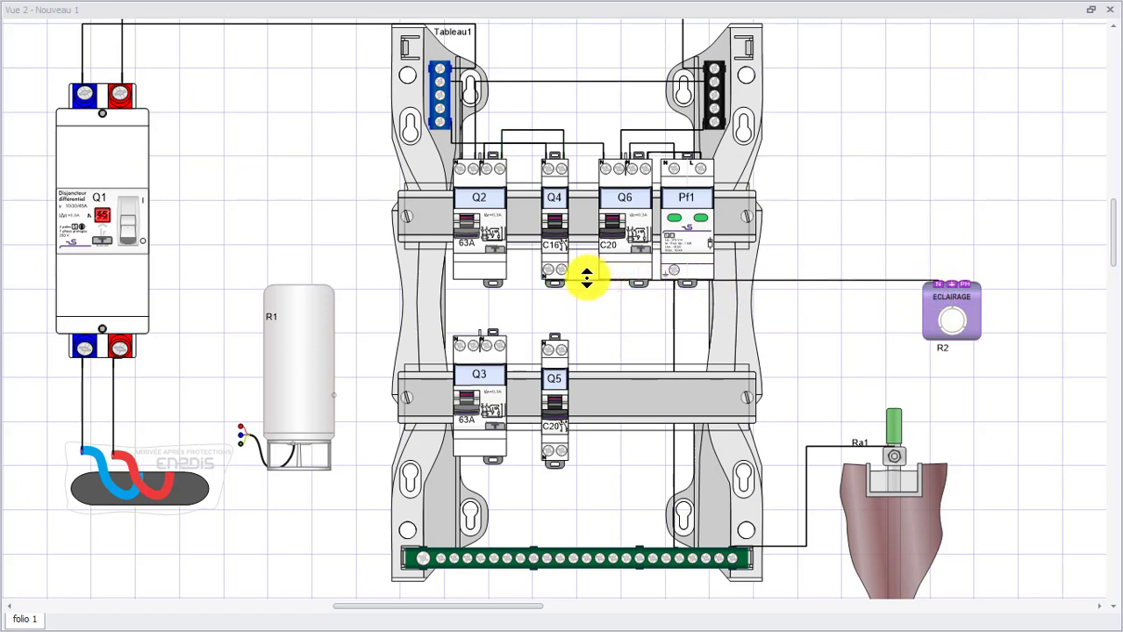
drag(585, 289, 584, 301)
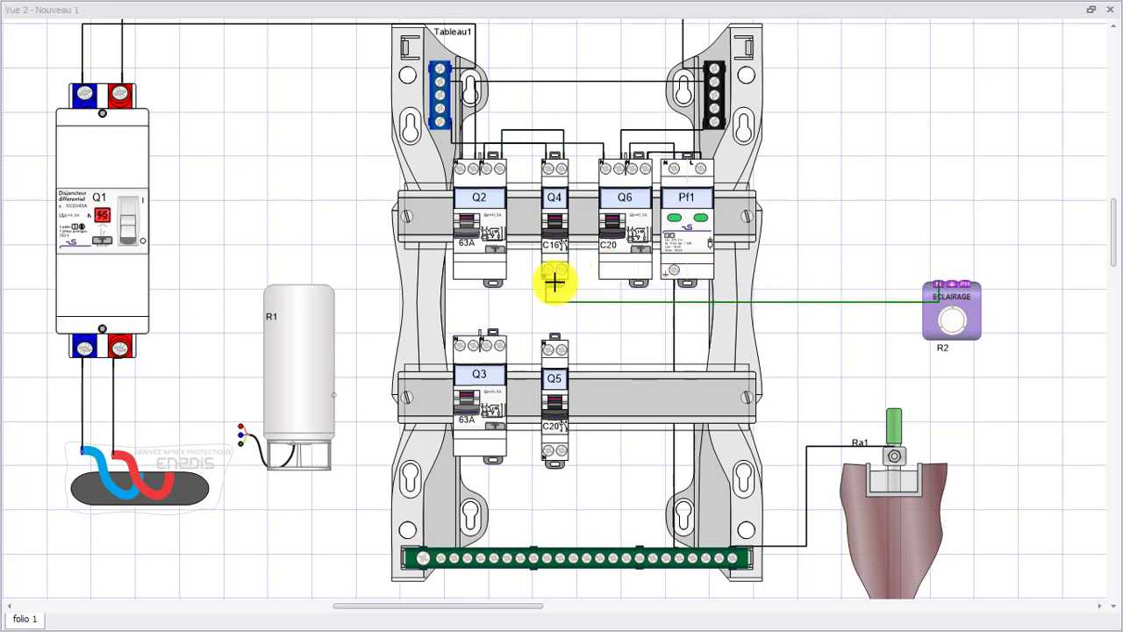
click(562, 276)
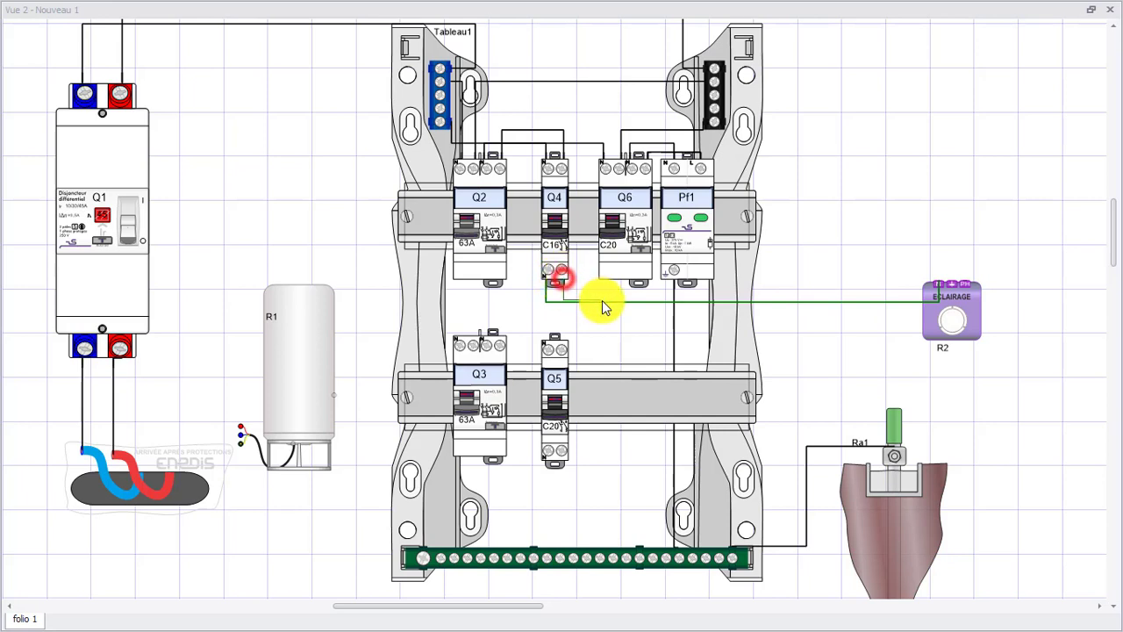
click(968, 283)
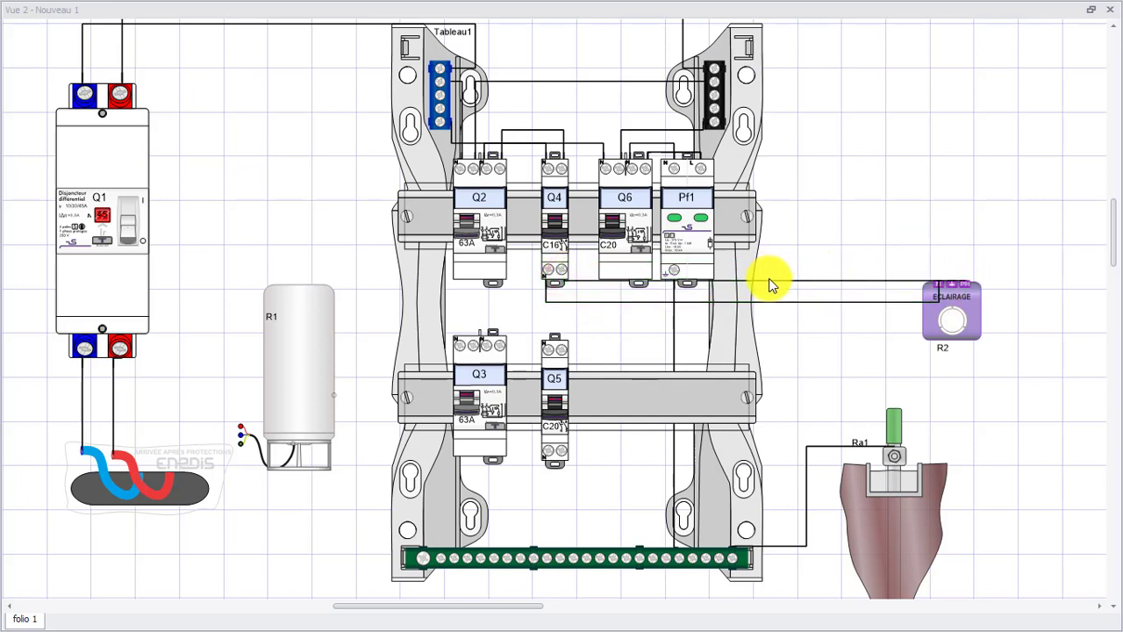
Reroute R2's wires, with the phase below the neutral, so they pass around opposite sides of R2 and enter its terminals from above
drag(768, 283, 770, 333)
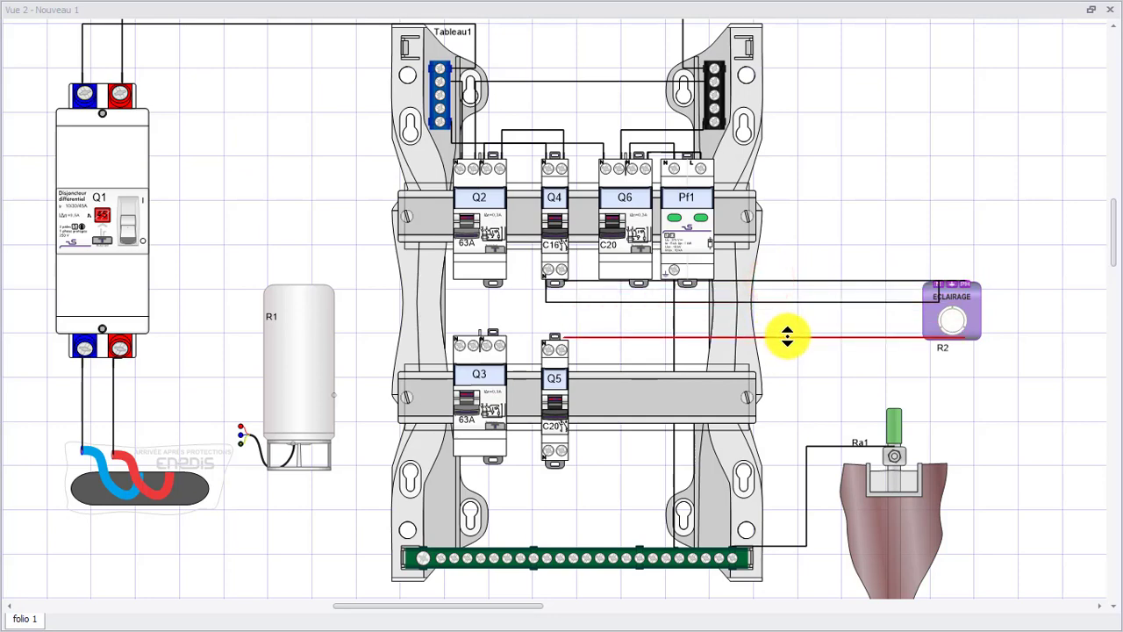
click(616, 332)
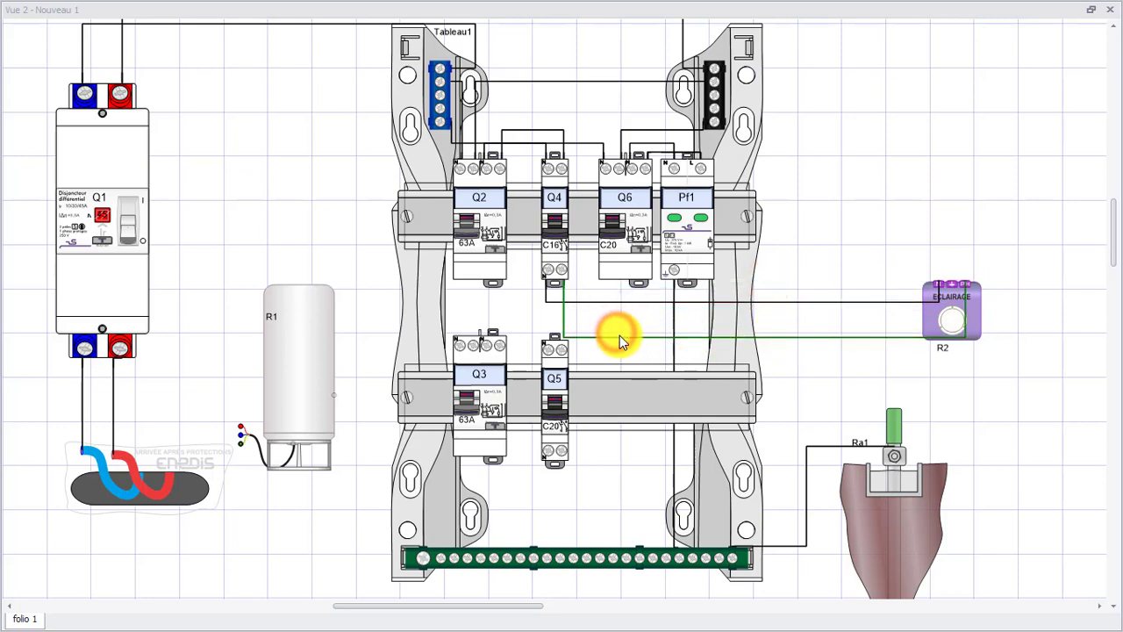
click(619, 338)
click(612, 336)
drag(612, 333, 612, 323)
drag(966, 307, 898, 266)
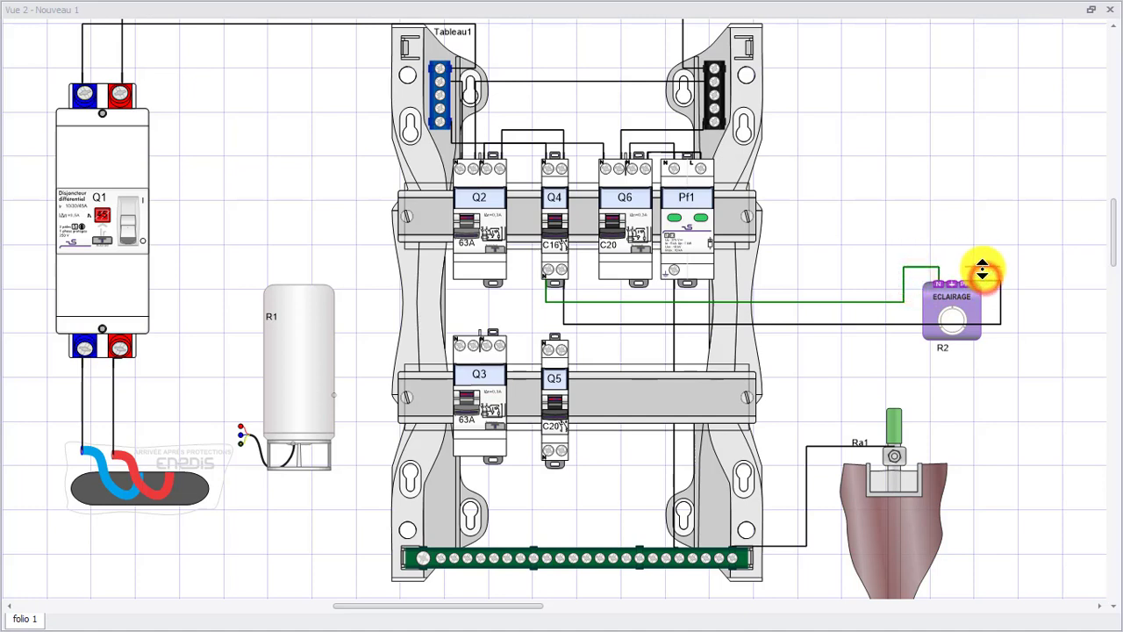
Wire R2's earth terminal to the green earth bar, routing the wire above and around R2, outside its phase wire
click(982, 267)
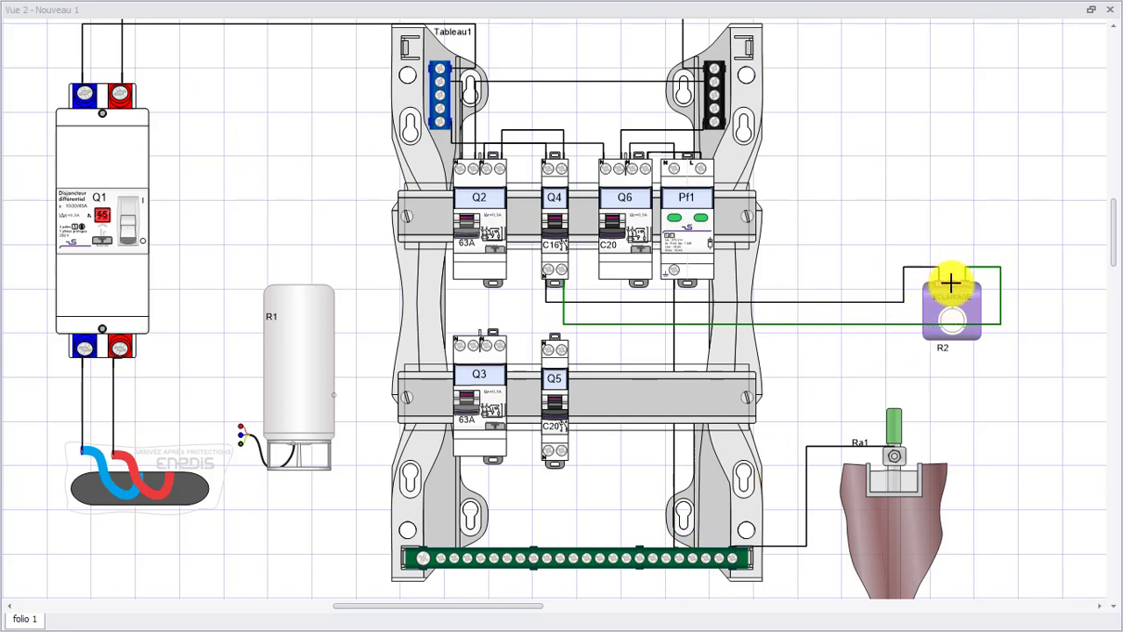
mouse_move(952, 284)
mouse_down()
mouse_move(842, 496)
mouse_move(722, 561)
mouse_move(696, 542)
mouse_move(712, 546)
mouse_up()
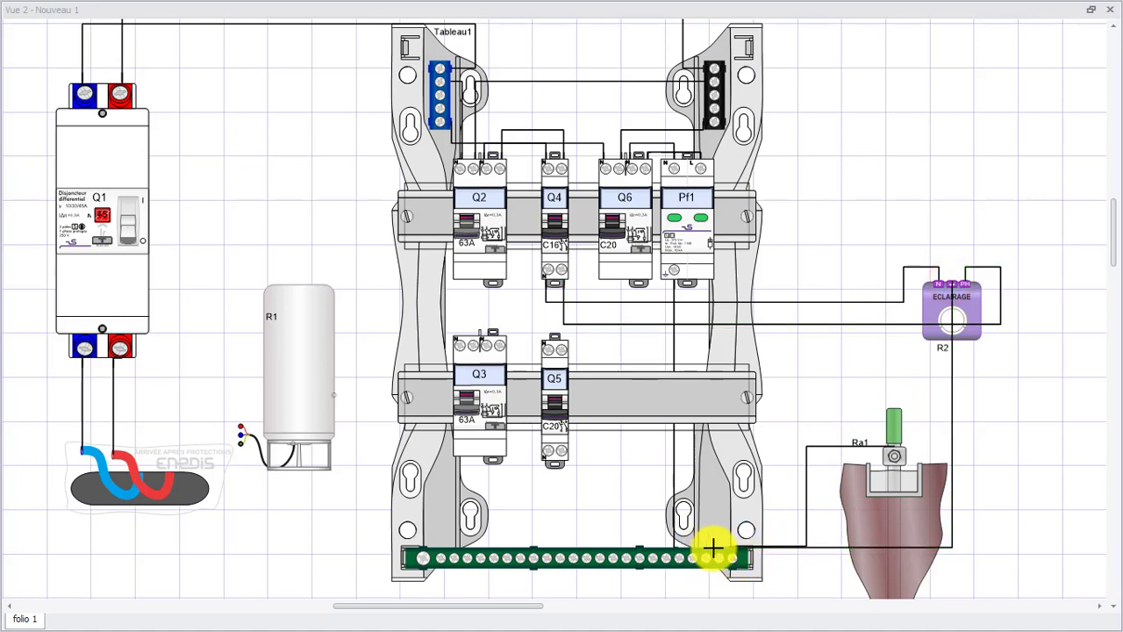
drag(951, 374, 1044, 368)
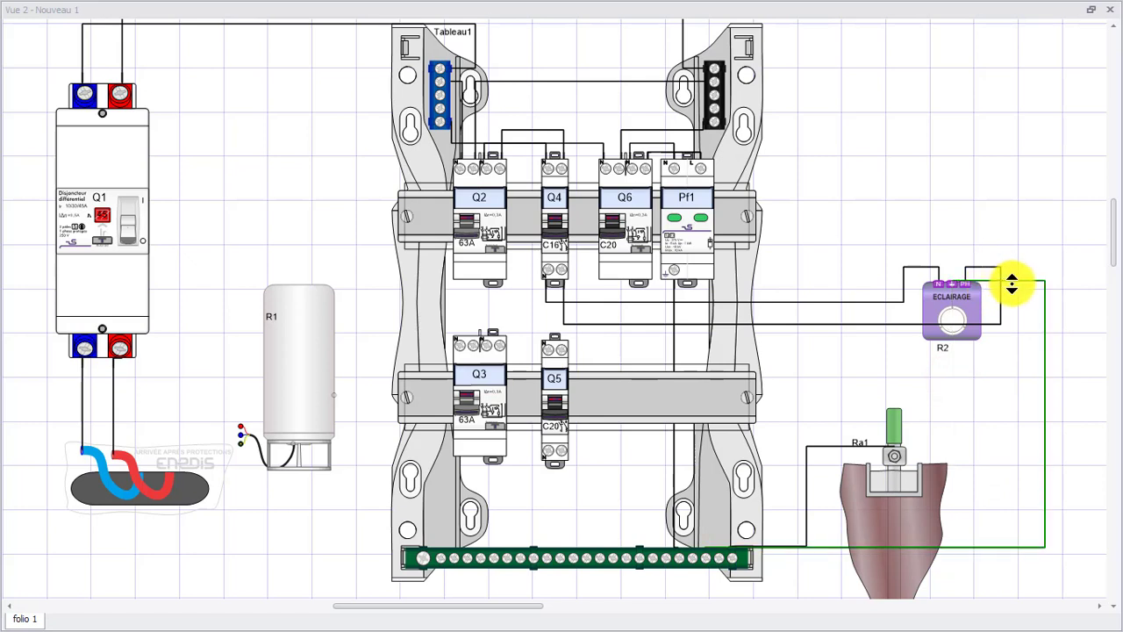
drag(1010, 281, 993, 245)
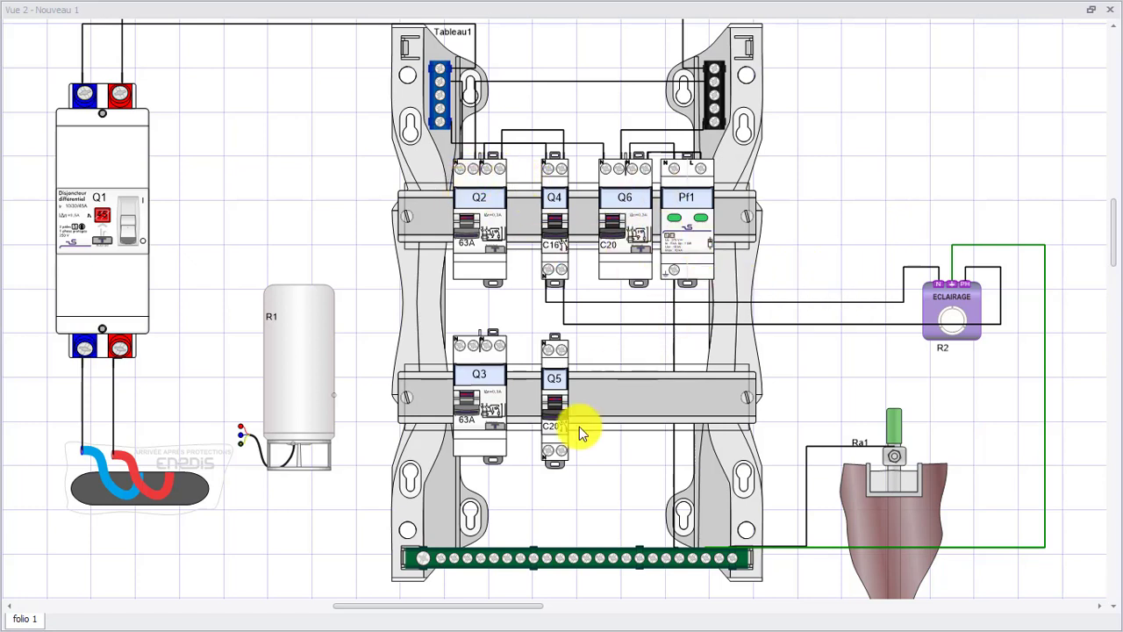
Wire the third terminals of the blue and black bars to Q3's first and second upper terminals, with parallel vertical runs past Q2
click(449, 91)
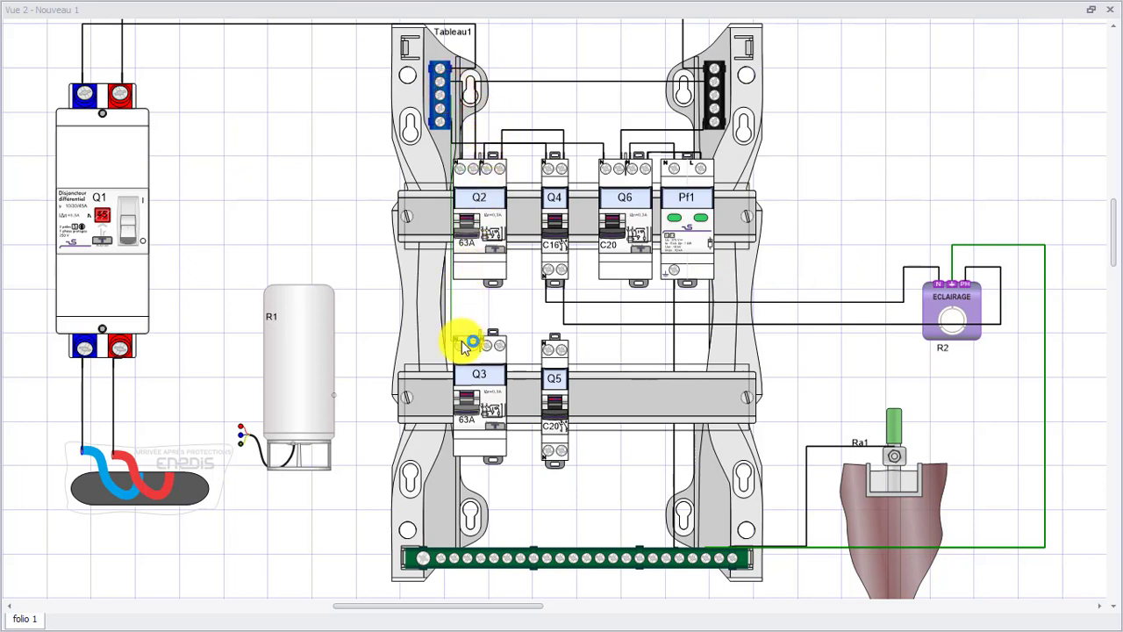
click(446, 312)
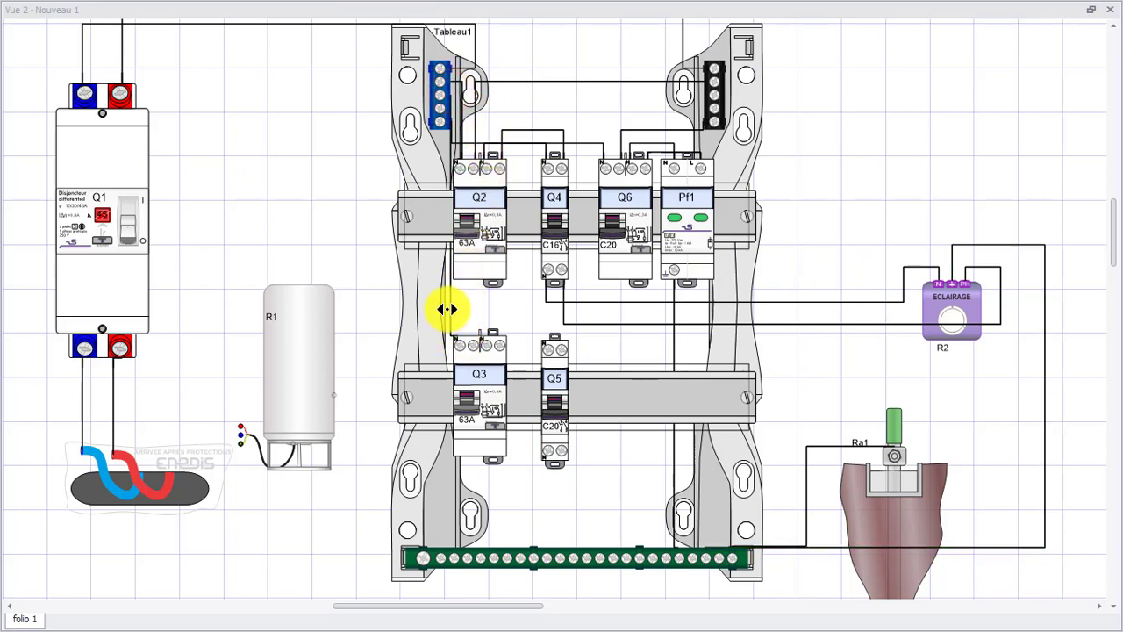
drag(446, 307, 463, 309)
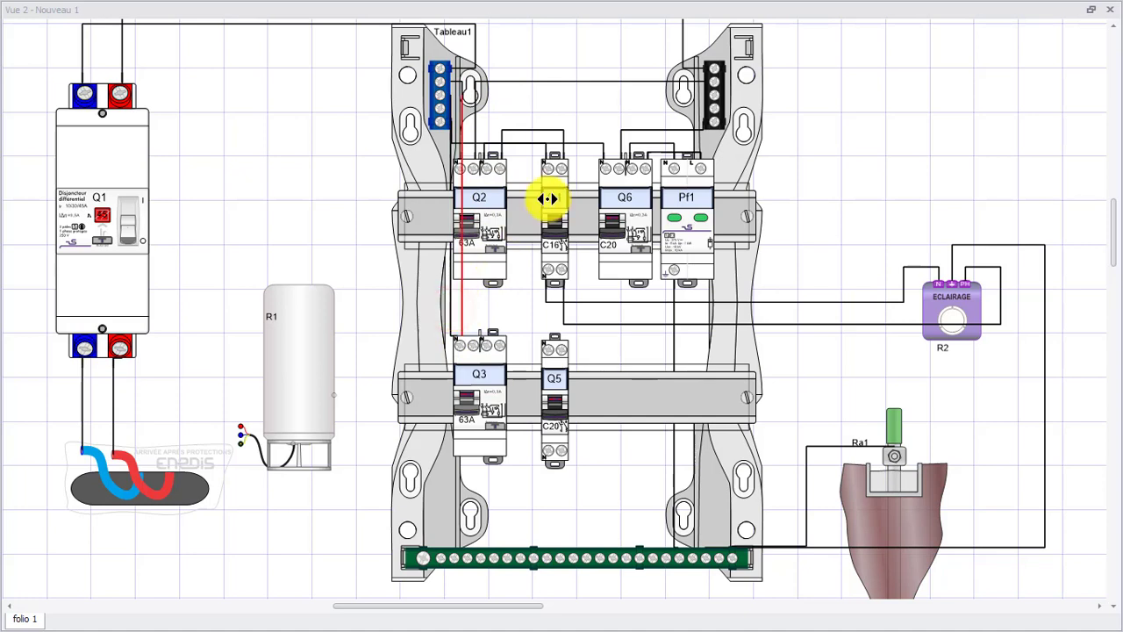
click(707, 95)
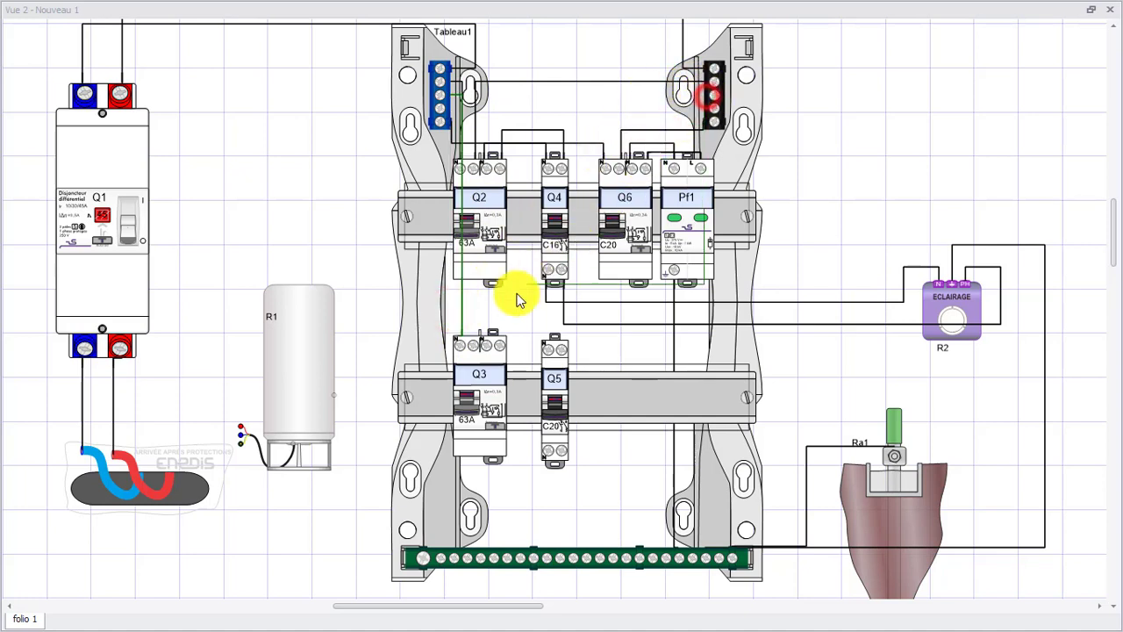
click(471, 334)
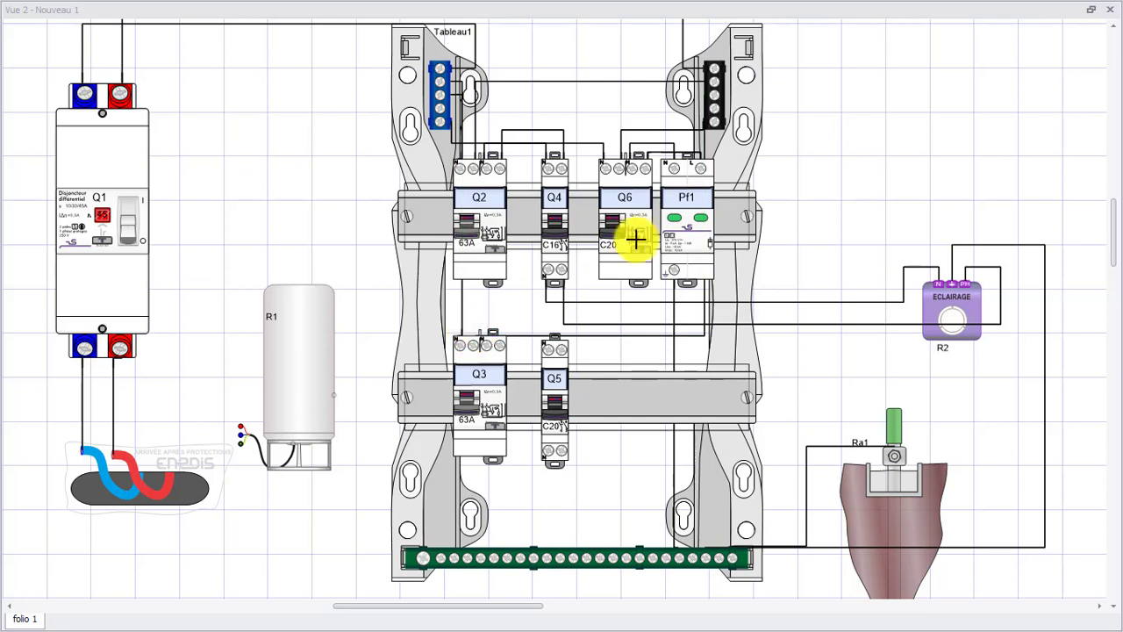
drag(703, 288, 472, 283)
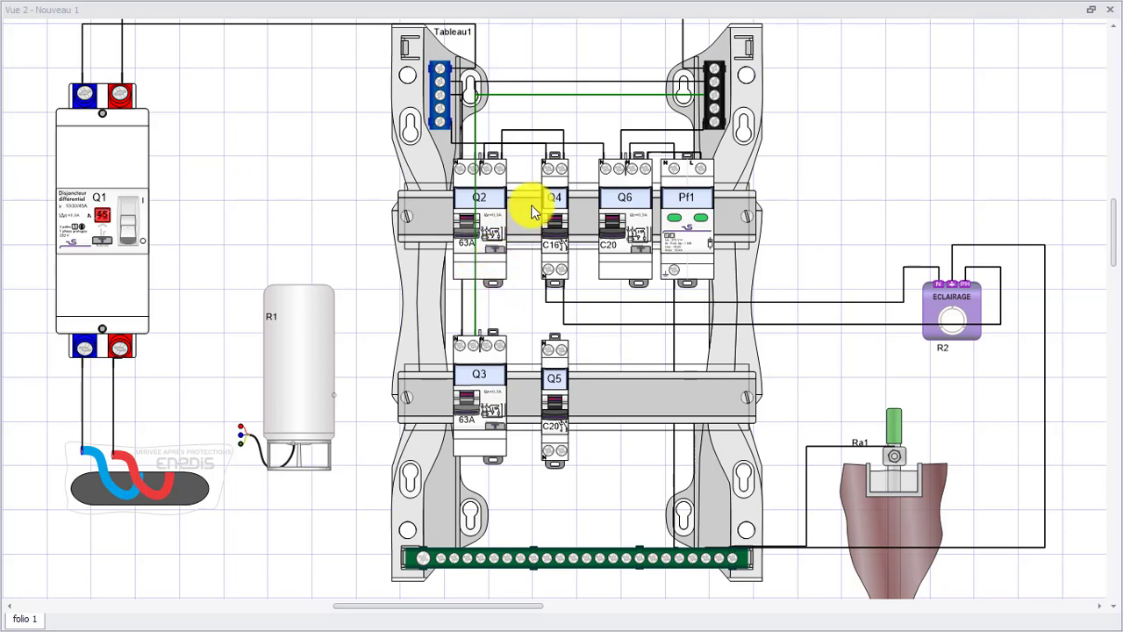
Wire Q3's third and fourth upper terminals to Q5's two upper terminals, raising the horizontal segments to separate heights
click(486, 334)
click(552, 334)
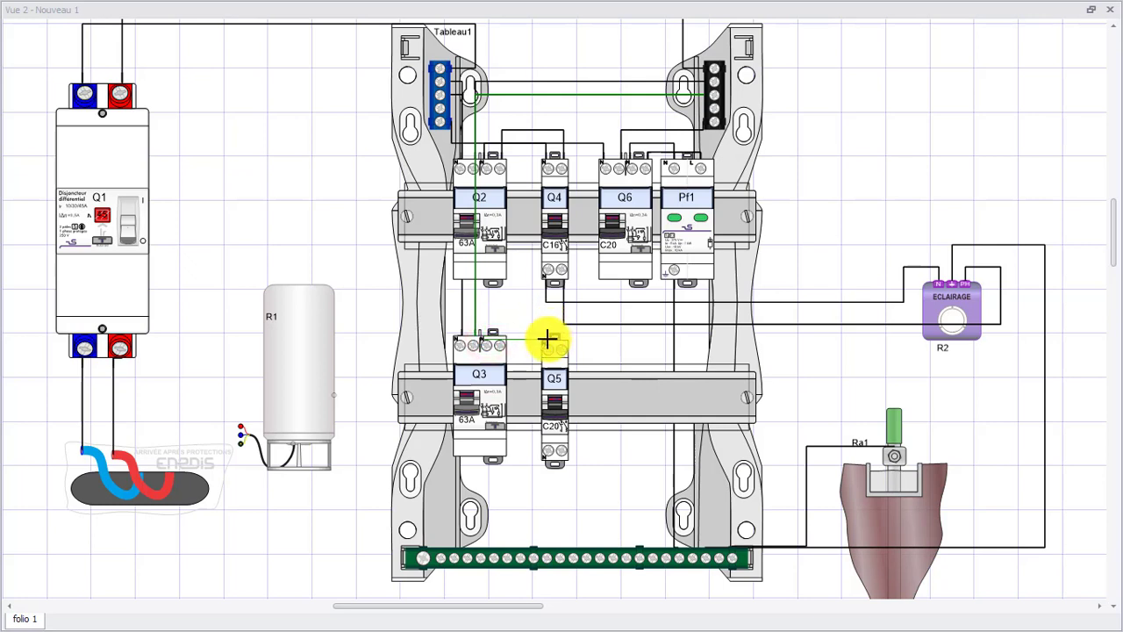
mouse_move(522, 340)
mouse_down()
mouse_move(515, 323)
mouse_move(505, 332)
mouse_move(569, 335)
mouse_up()
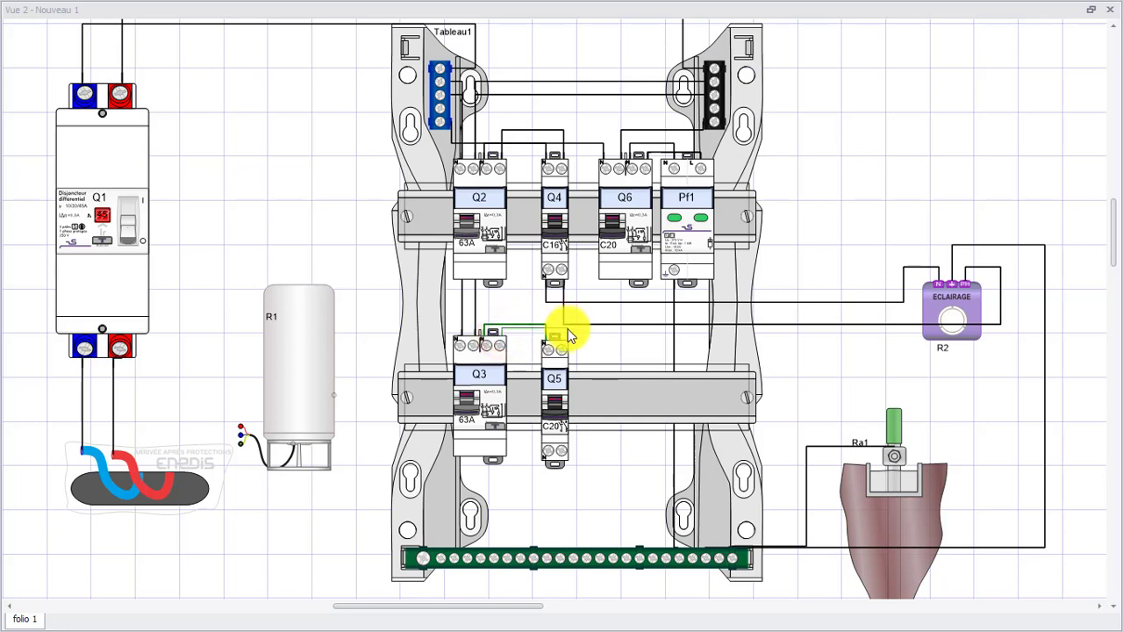
click(563, 338)
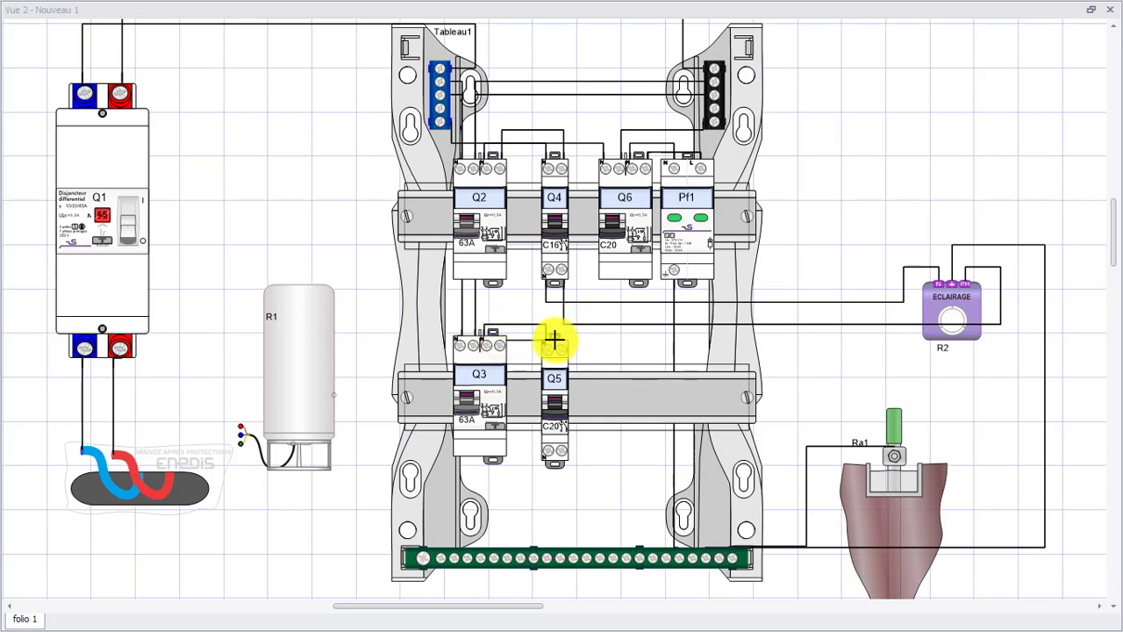
mouse_move(536, 339)
mouse_down()
mouse_move(520, 314)
mouse_move(585, 325)
mouse_up()
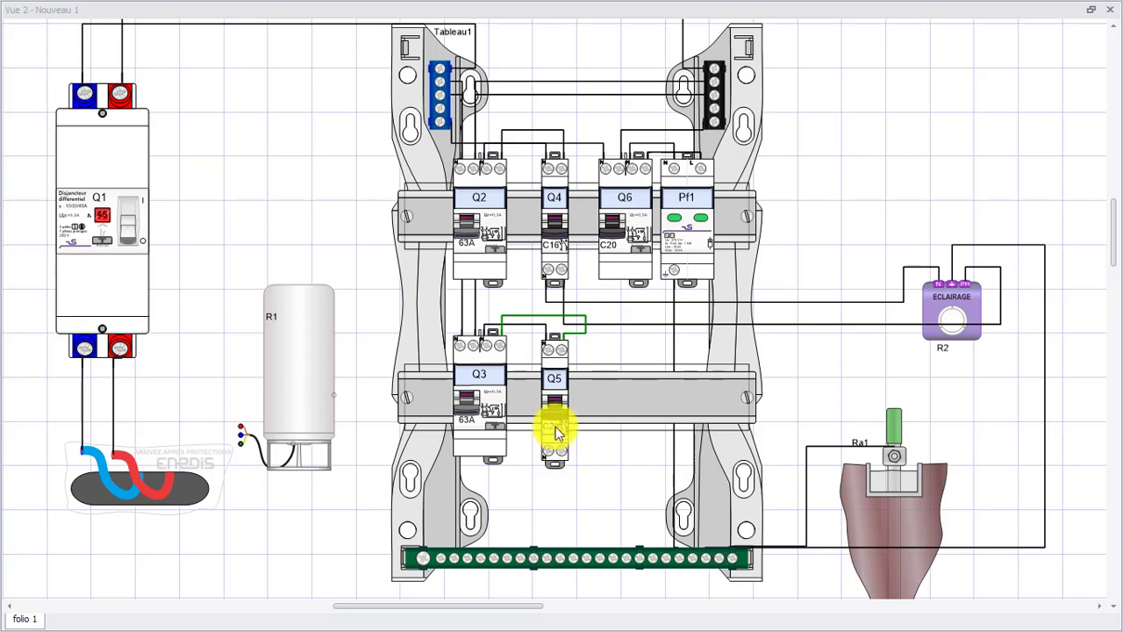
Wire water heater R1's earth lead to the green earth bar and its blue lead to Q5's lower neutral, routing the neutral below R1
click(238, 443)
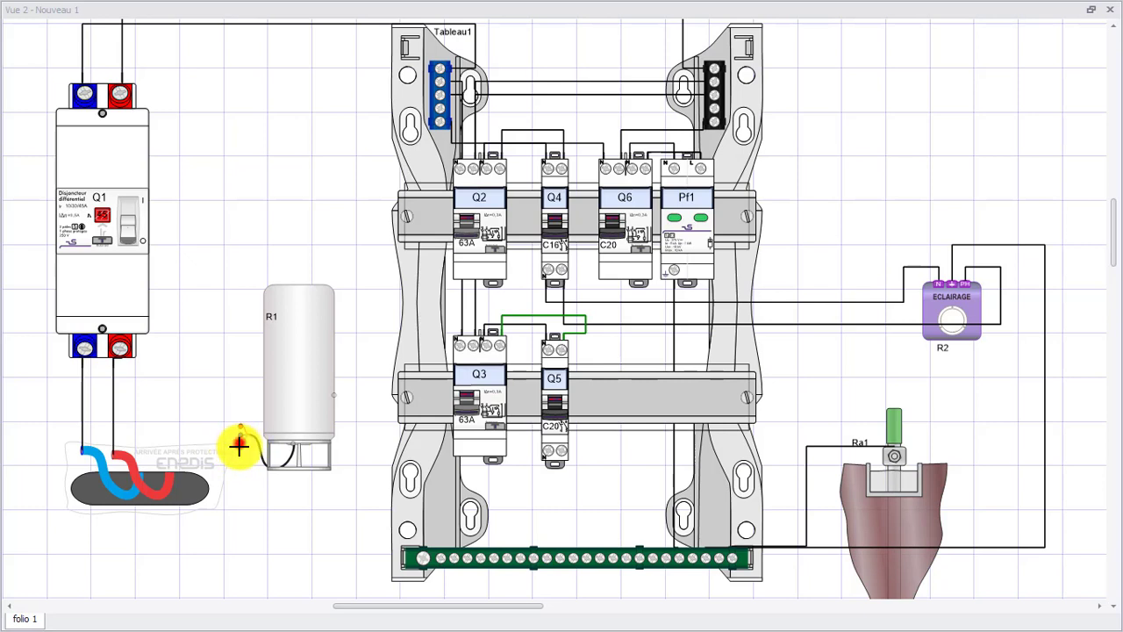
click(422, 569)
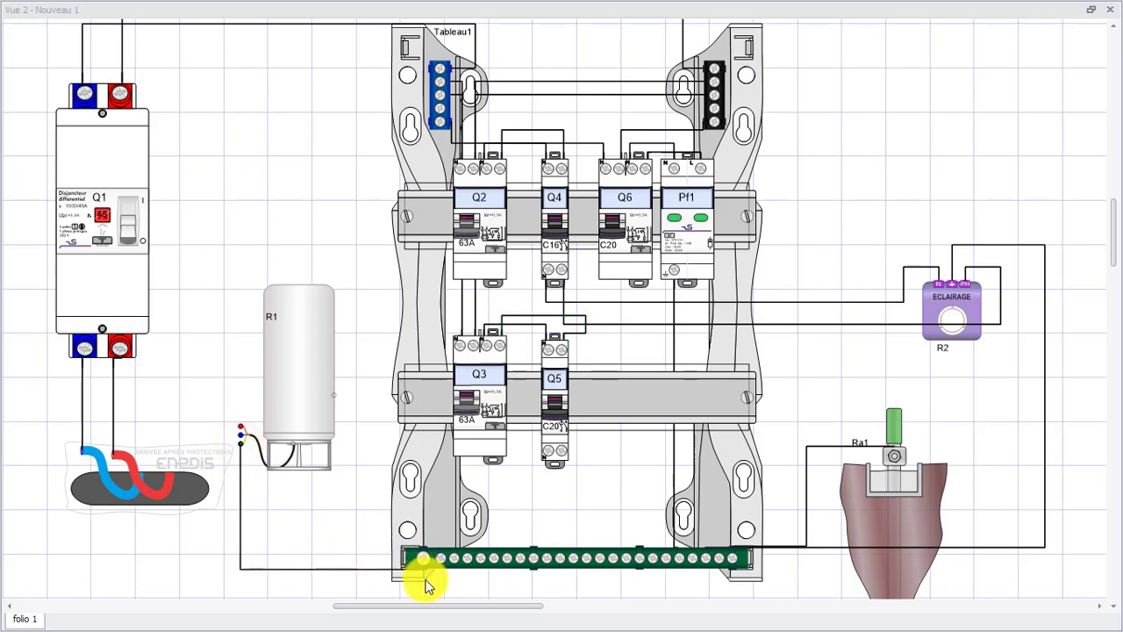
click(548, 454)
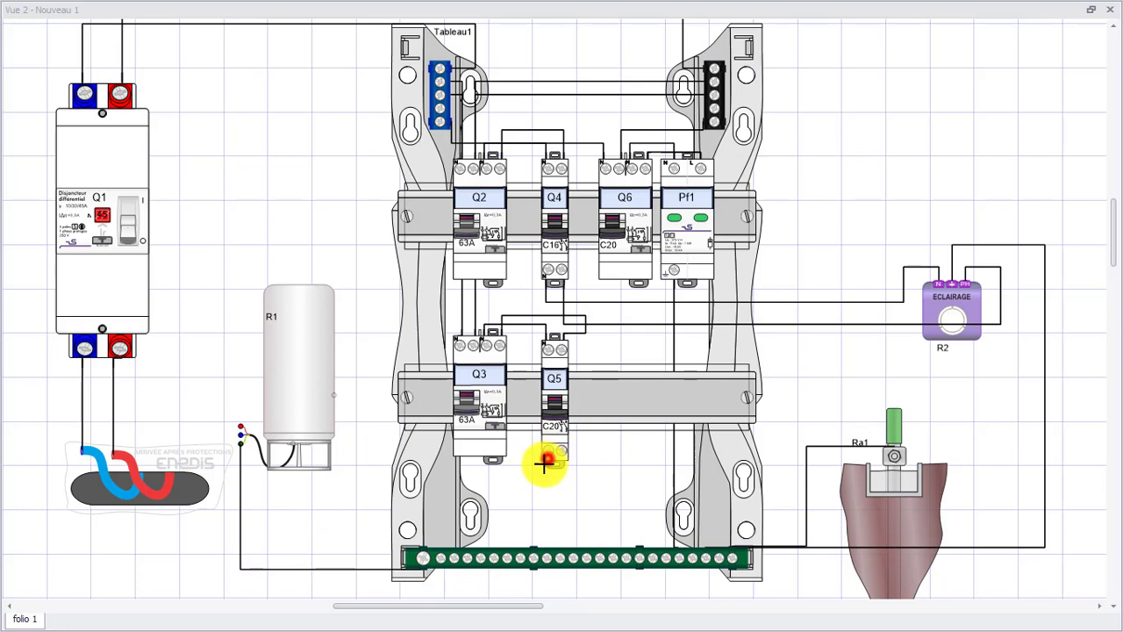
click(243, 434)
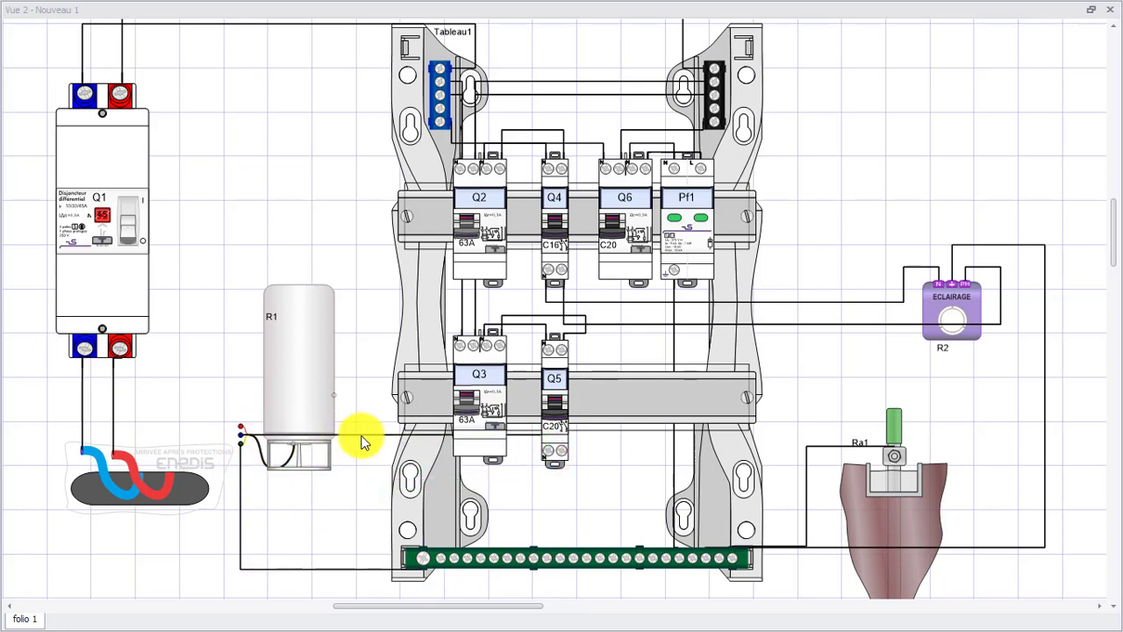
drag(362, 437, 227, 463)
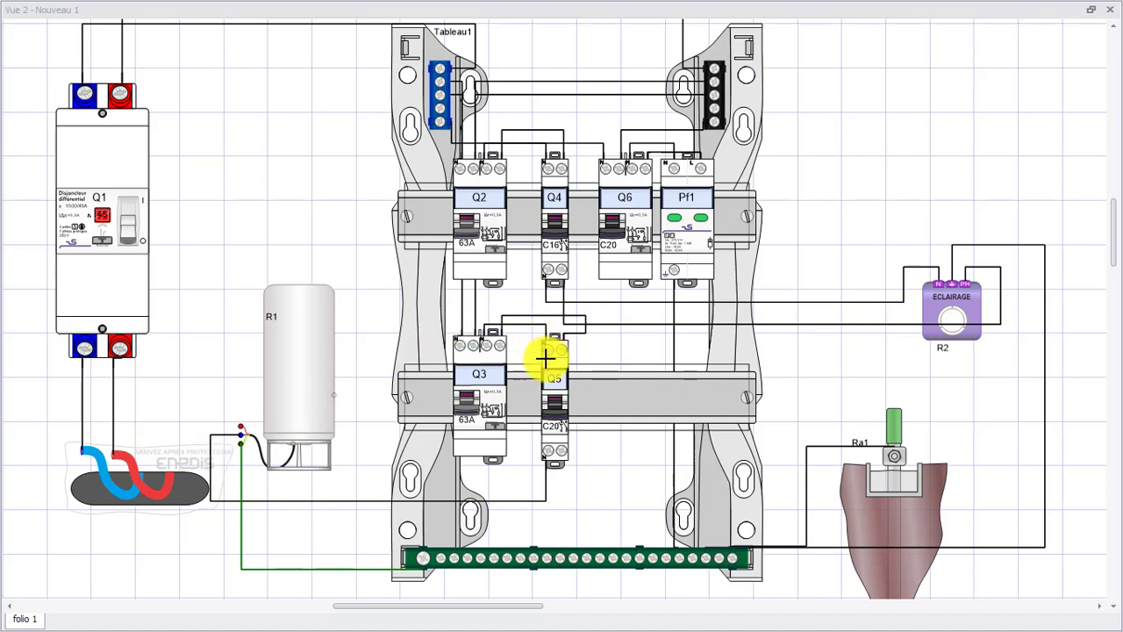
Wire Q5's lower phase terminal to R1's red lead, routing the wire below the neutral and outside R1's other wires
drag(560, 458, 235, 421)
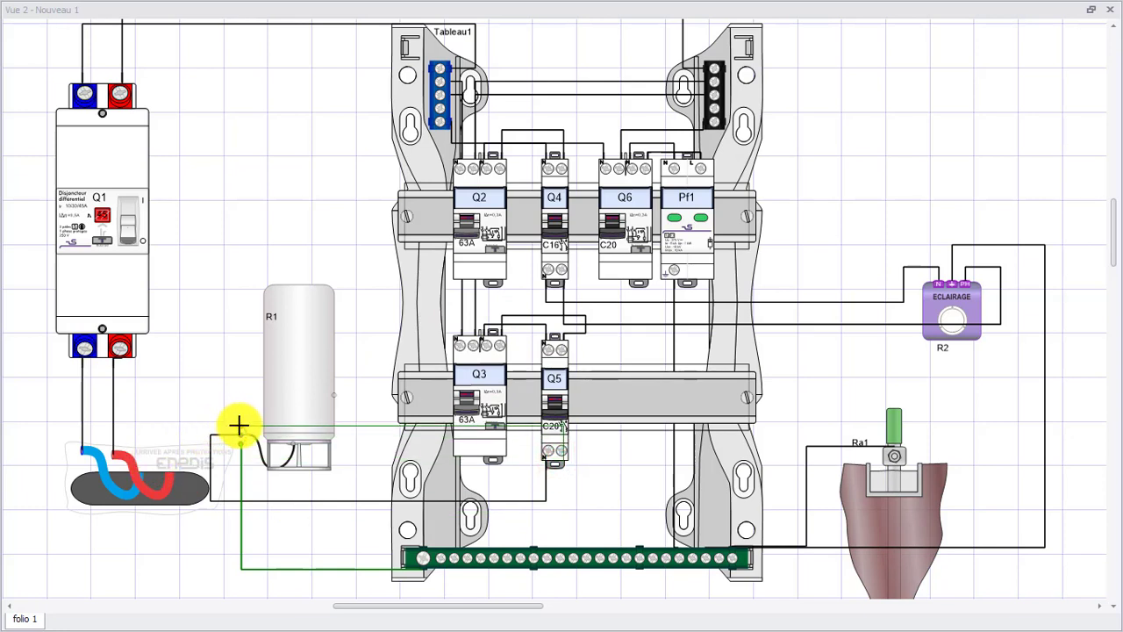
click(358, 430)
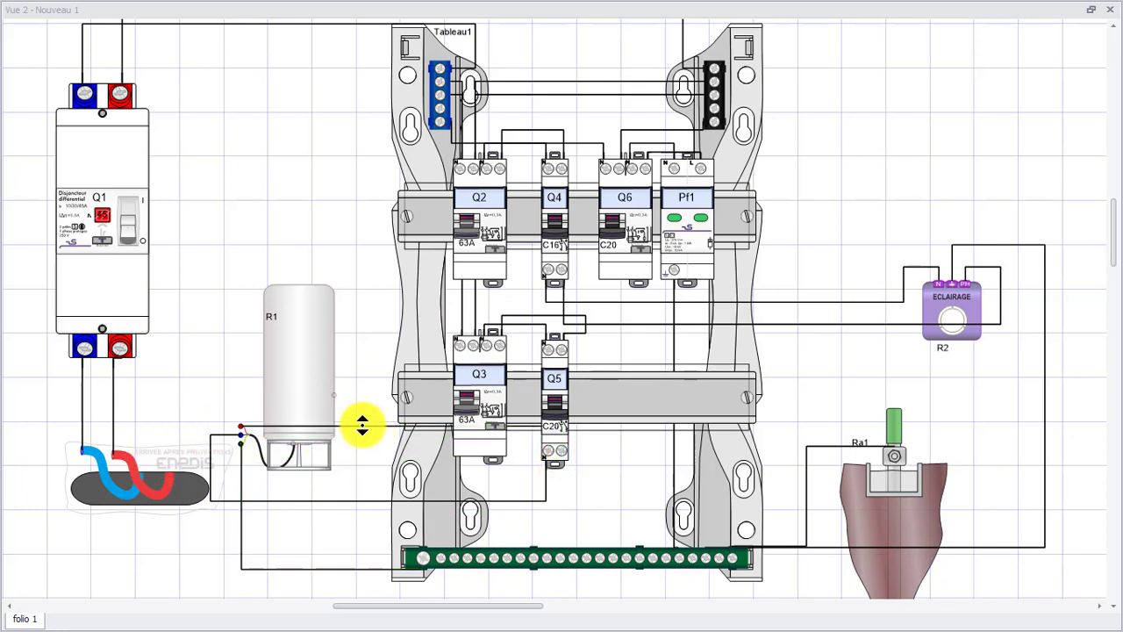
drag(363, 425, 363, 537)
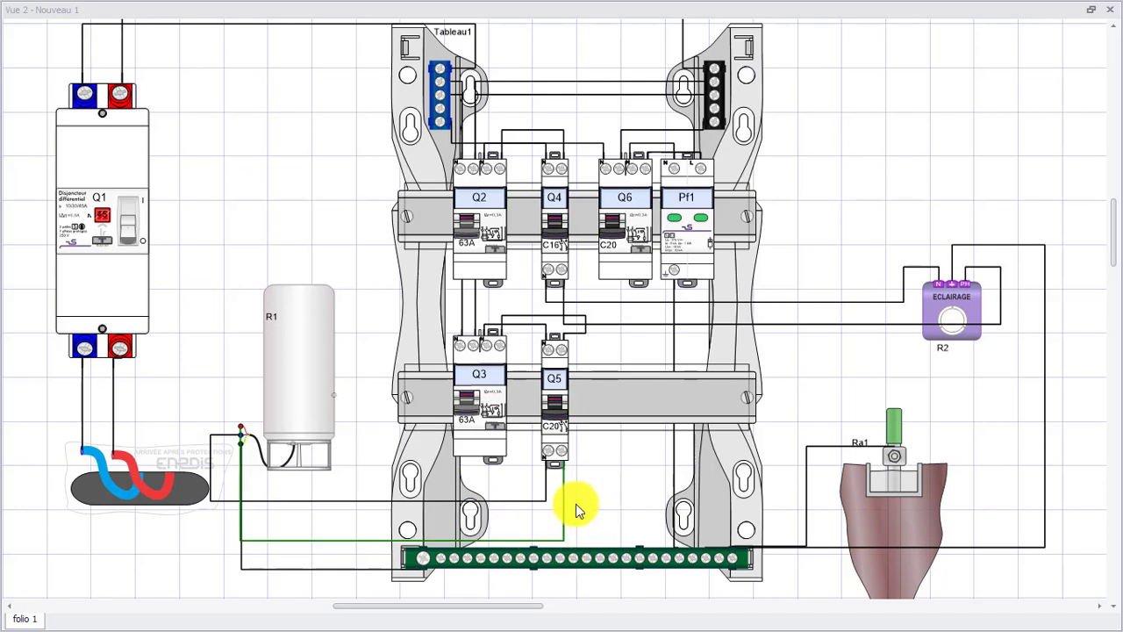
drag(239, 523, 249, 522)
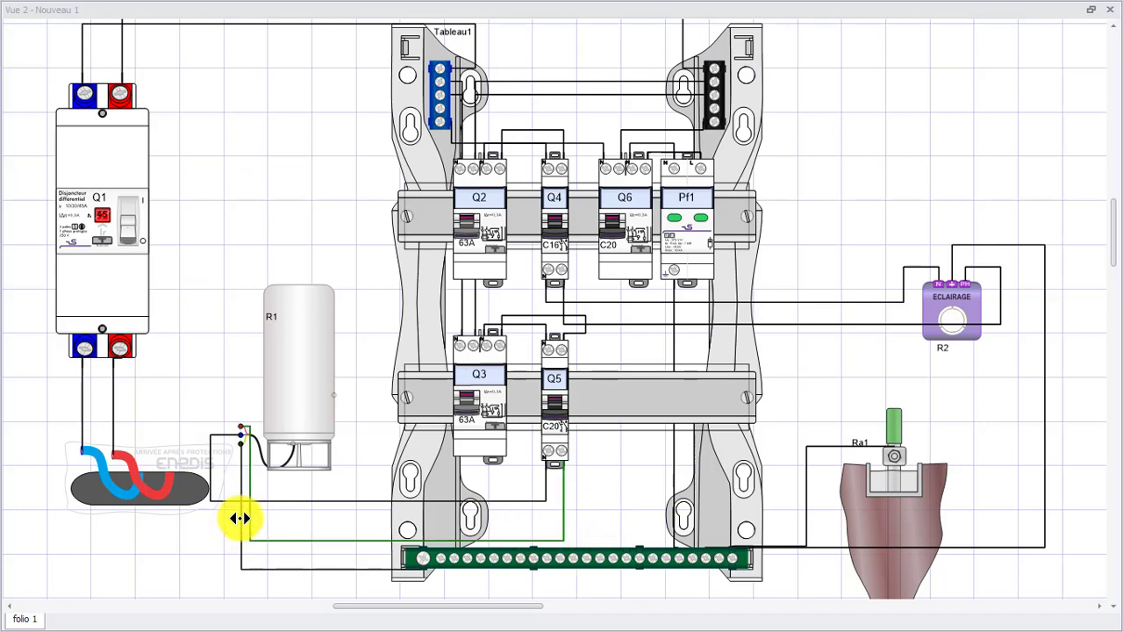
drag(250, 521, 188, 522)
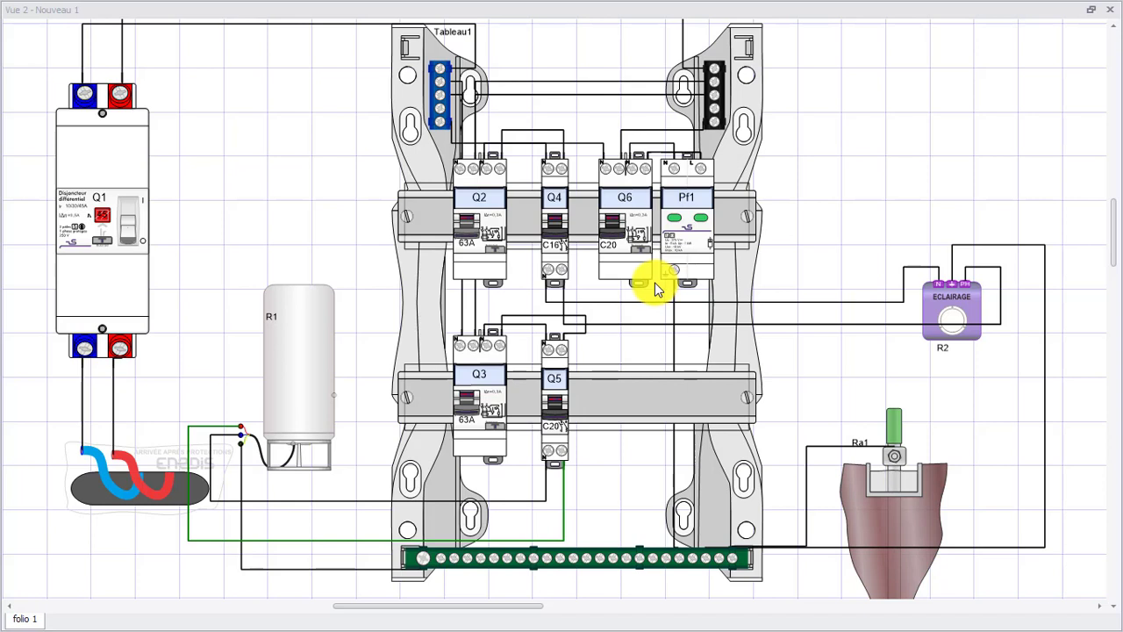
Start the simulation of the schematic and return the Vue 2 window to full screen
double_click(585, 13)
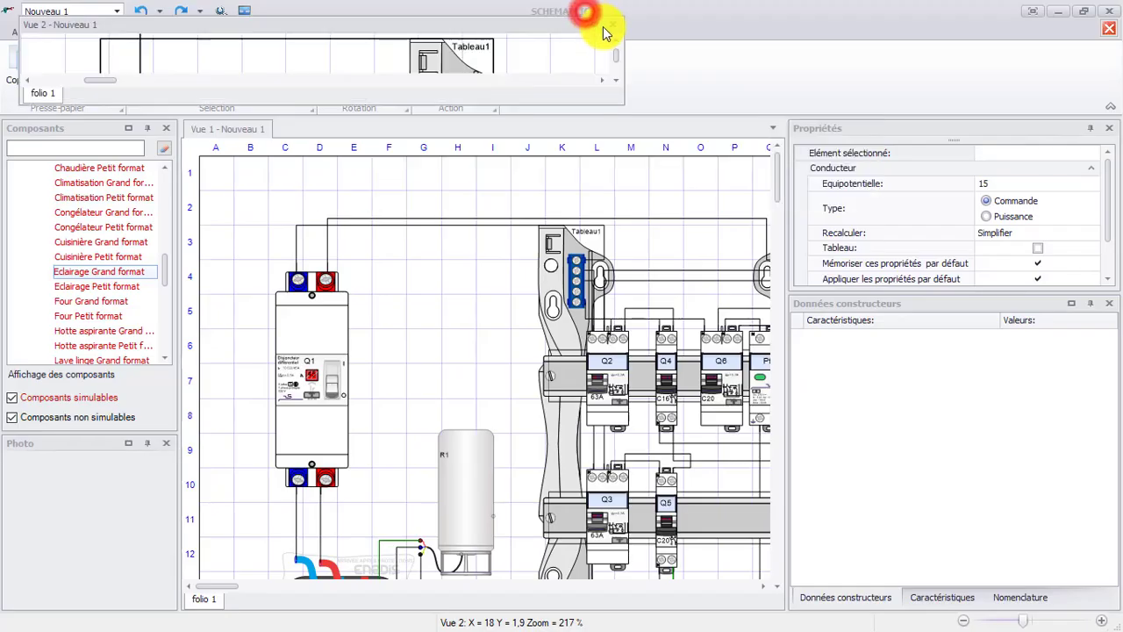
drag(606, 29, 691, 40)
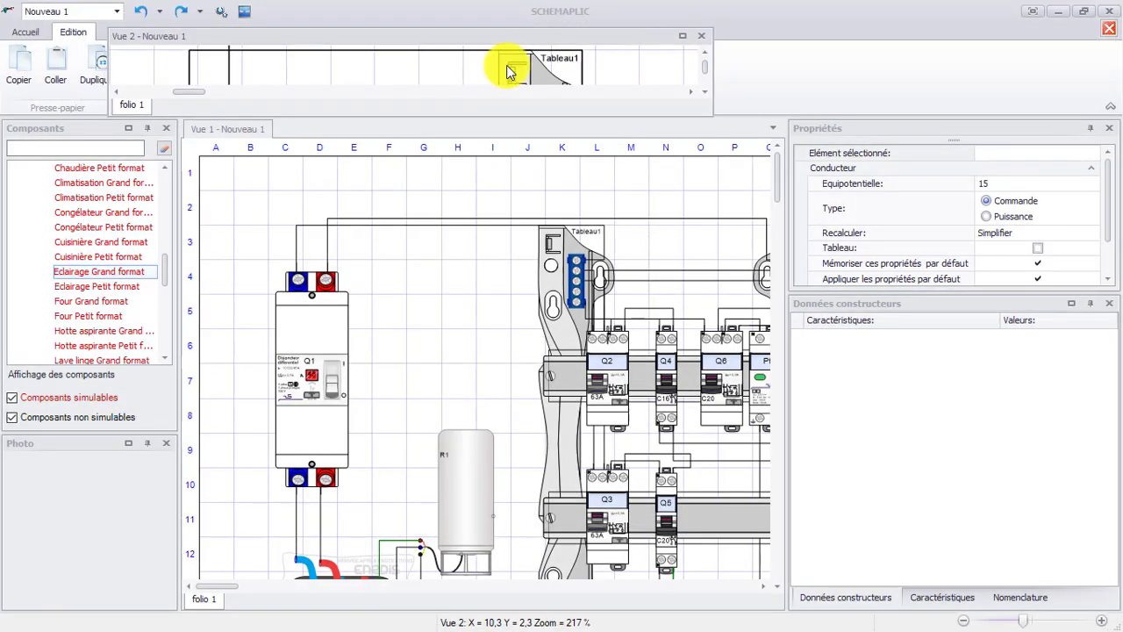
drag(180, 36, 243, 76)
click(118, 29)
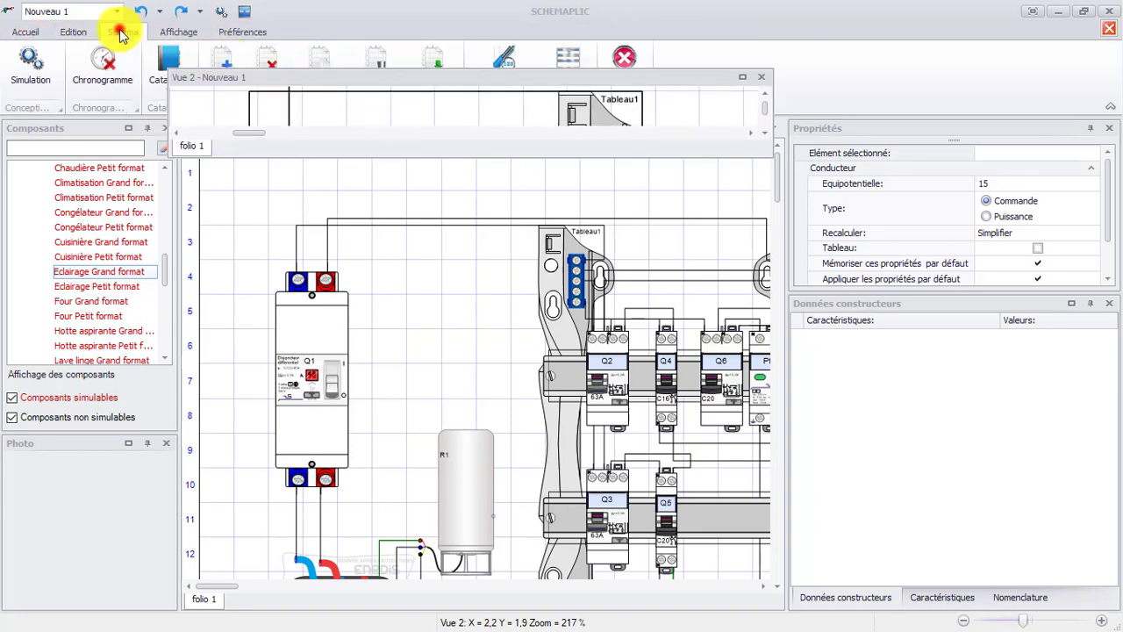
click(32, 70)
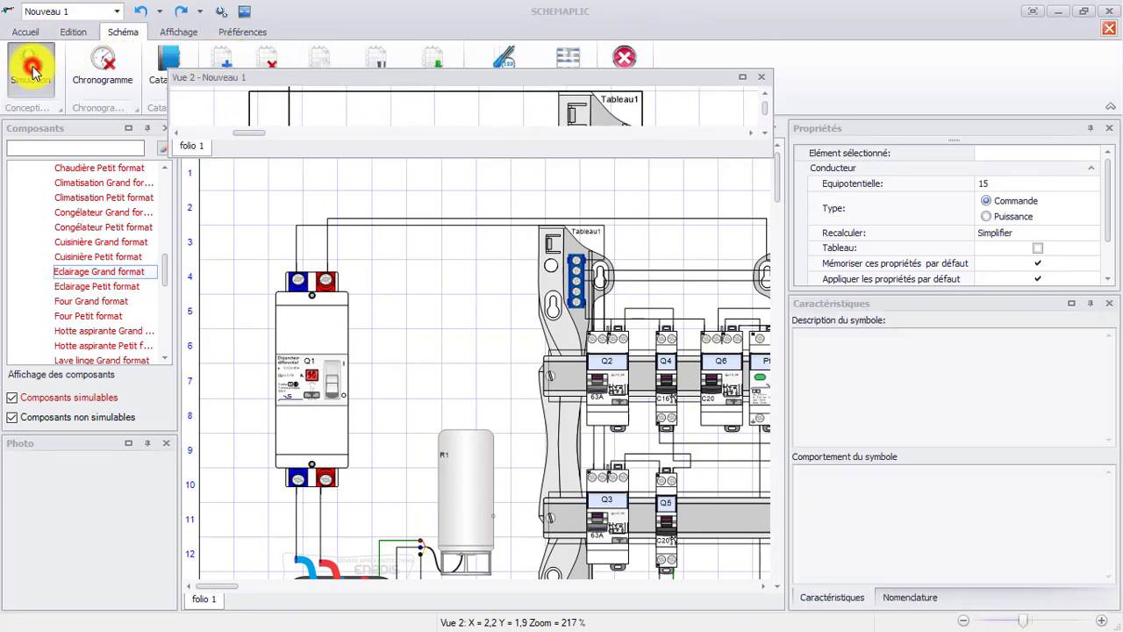
click(371, 111)
click(744, 78)
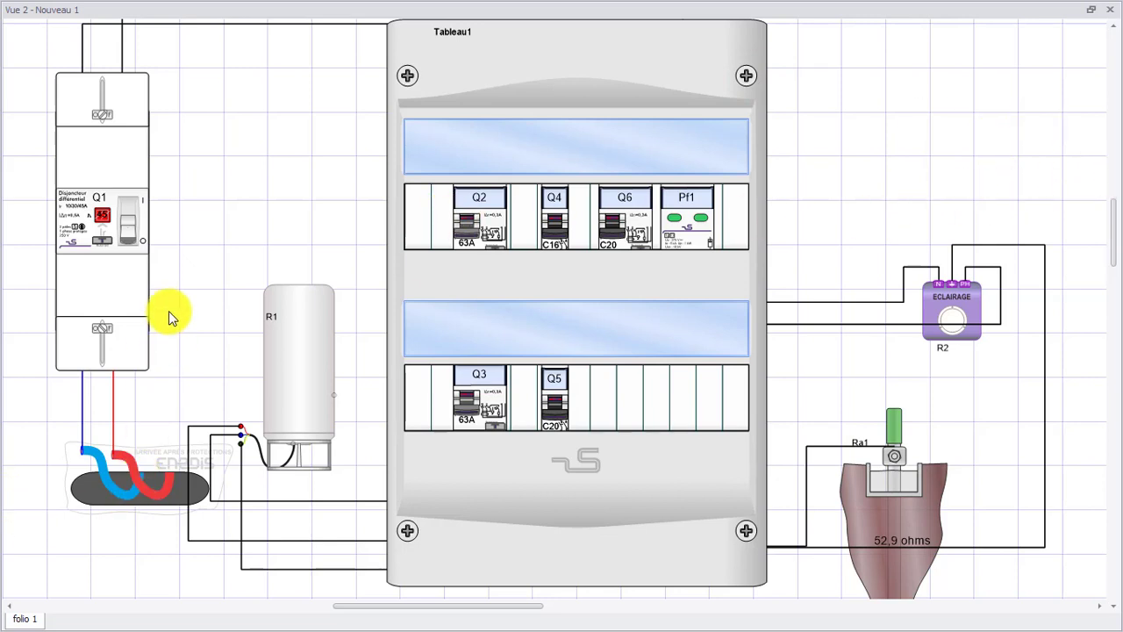
Switch on main breaker Q1 and residual current device Q2 in the simulation
click(130, 228)
click(130, 235)
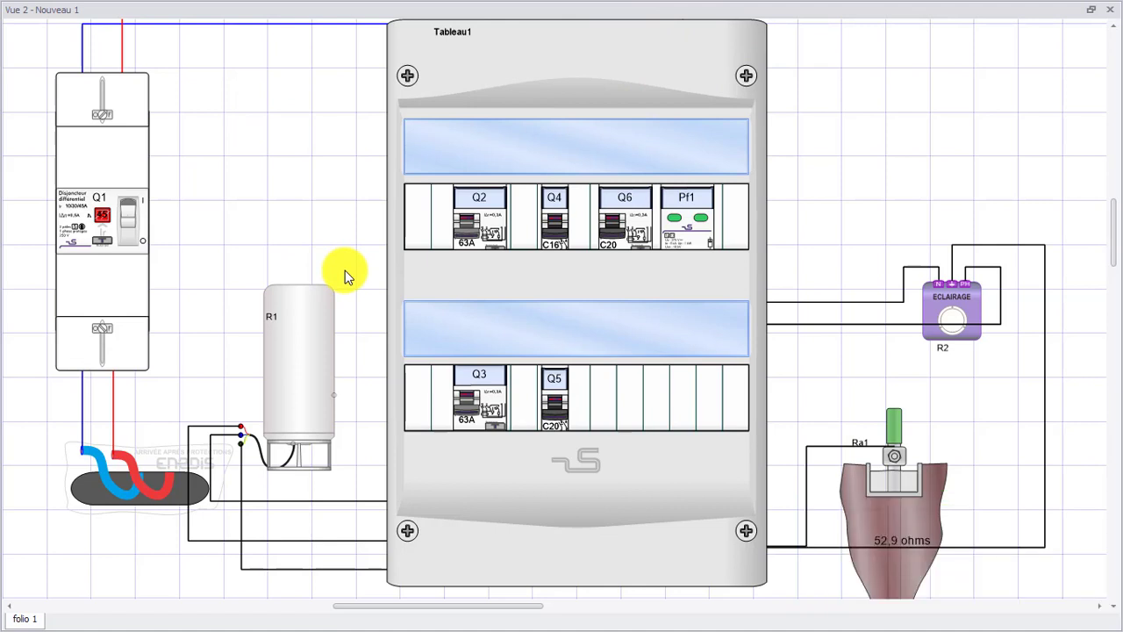
click(465, 230)
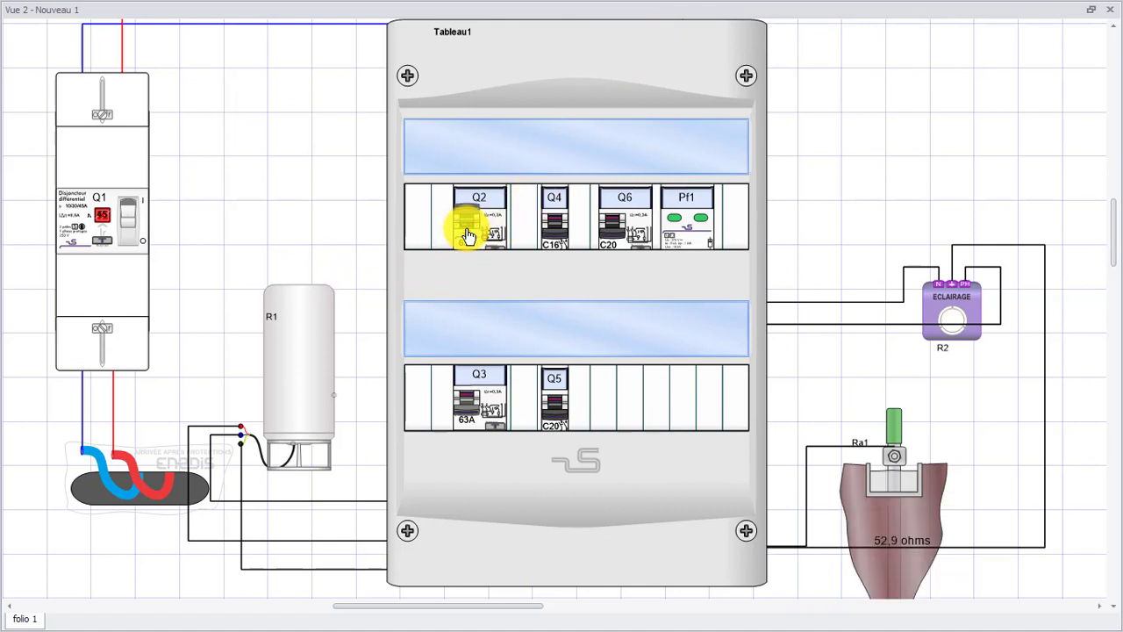
click(468, 414)
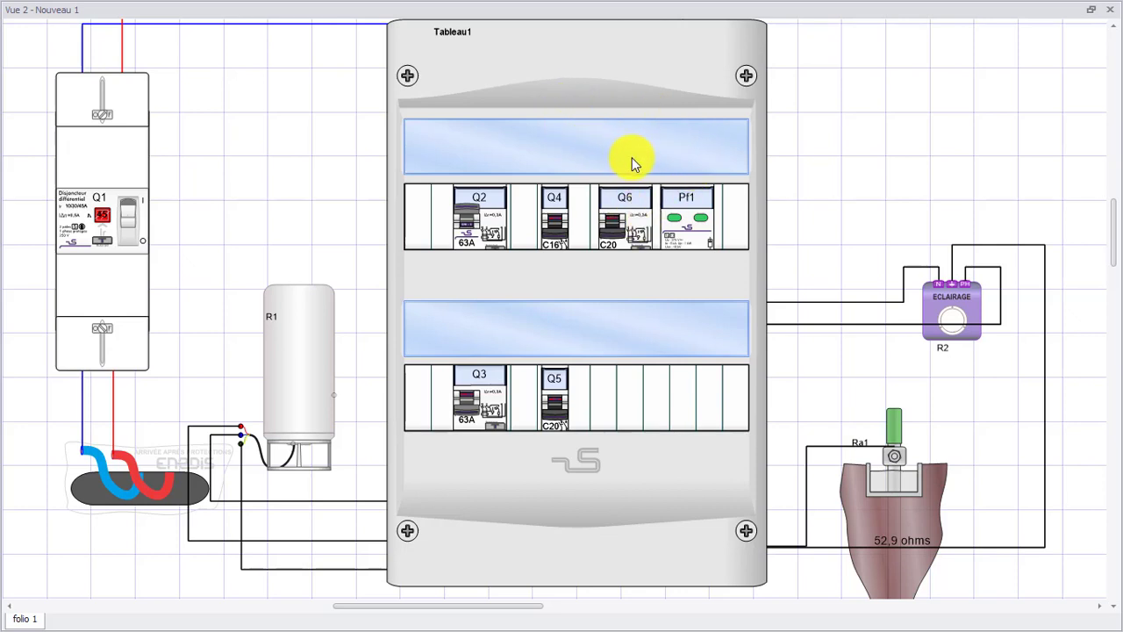
Switch on Q6 to power surge arrester Pf1, and Q4 to power lighting receiver R2, dismissing each alert
click(615, 230)
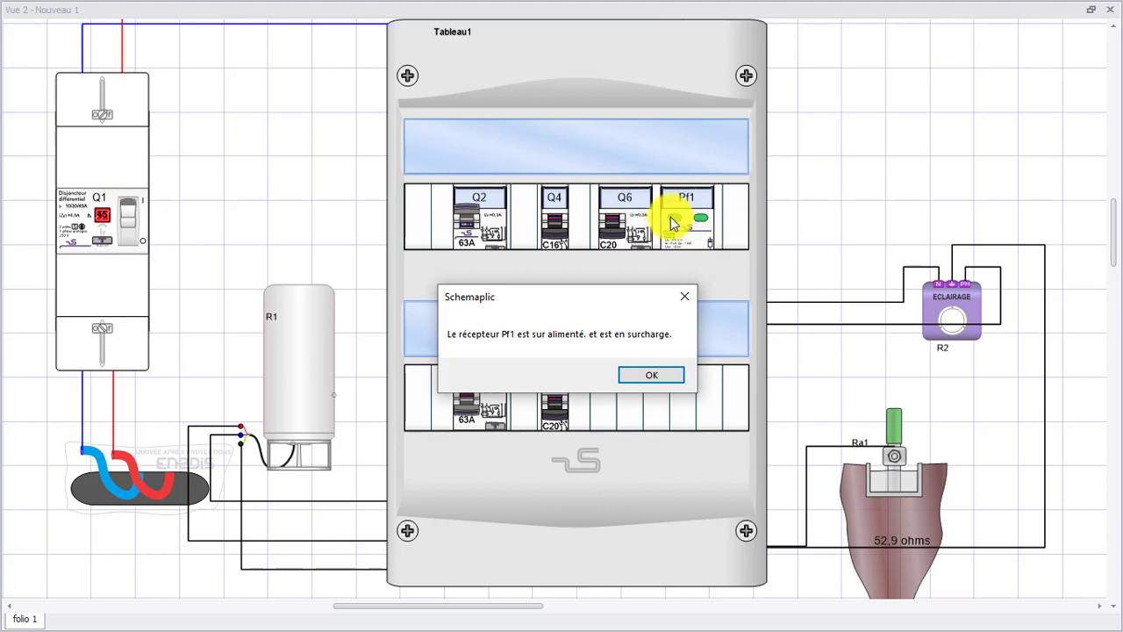
click(636, 378)
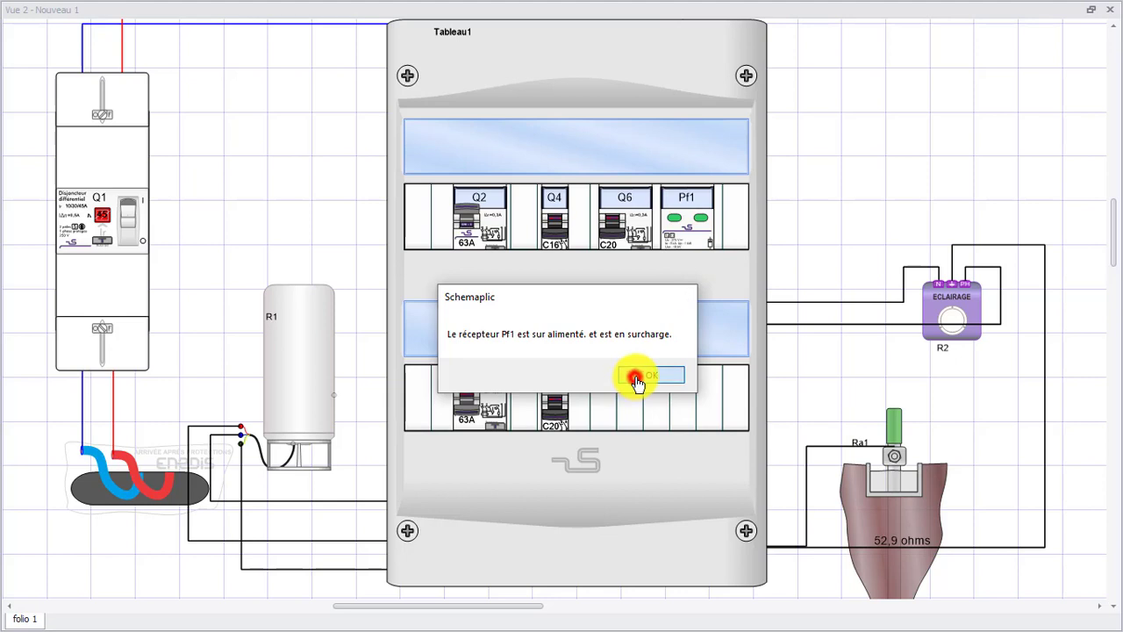
click(702, 221)
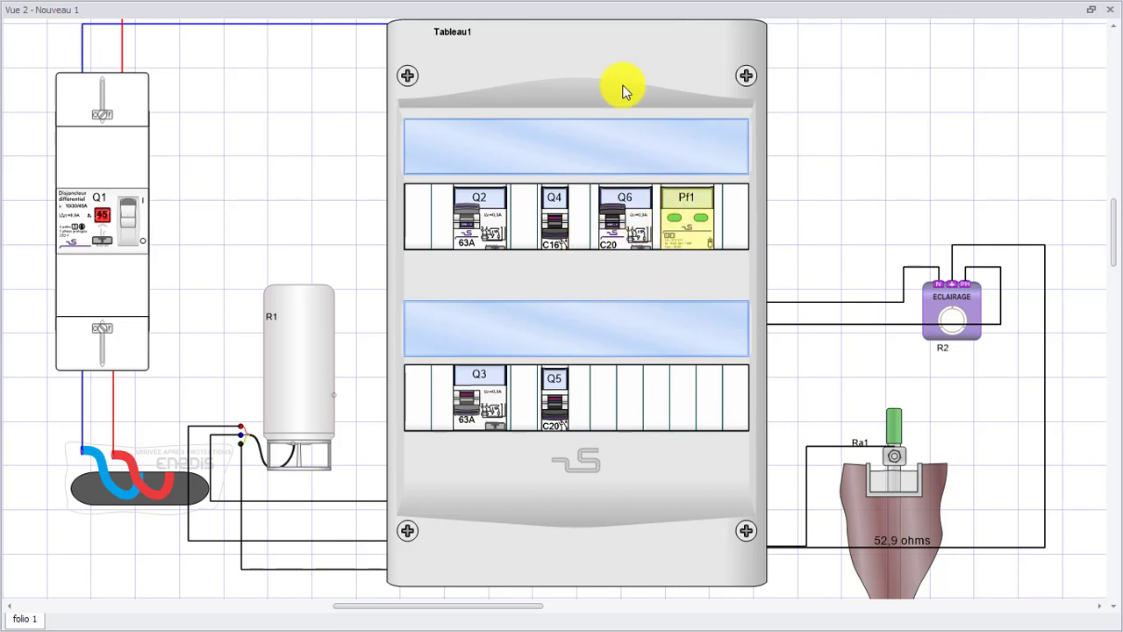
click(552, 225)
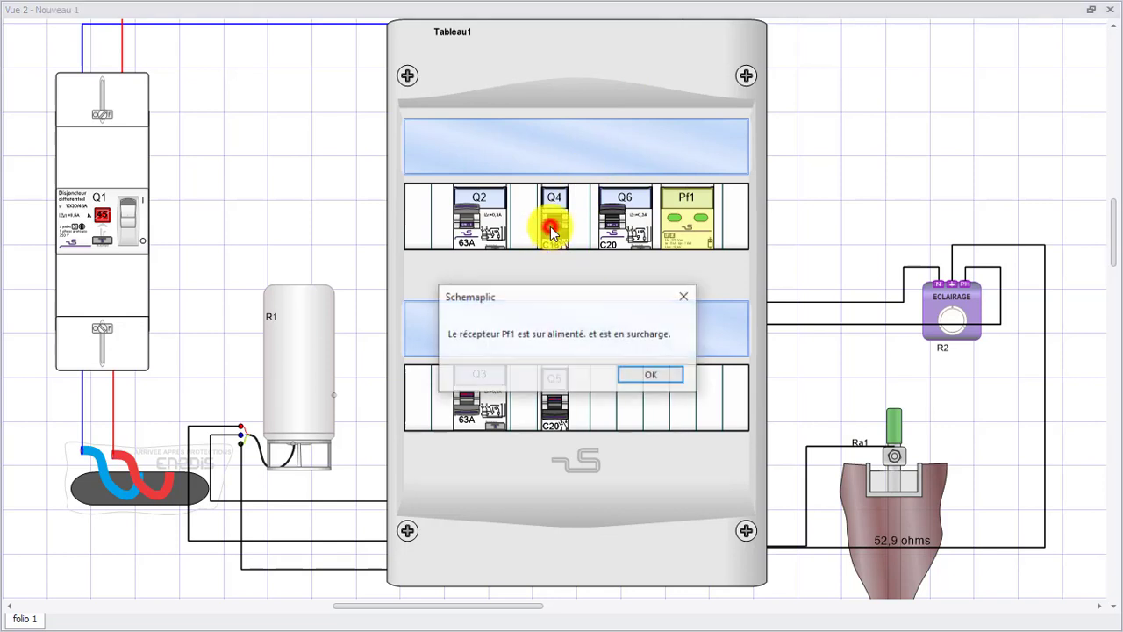
click(630, 373)
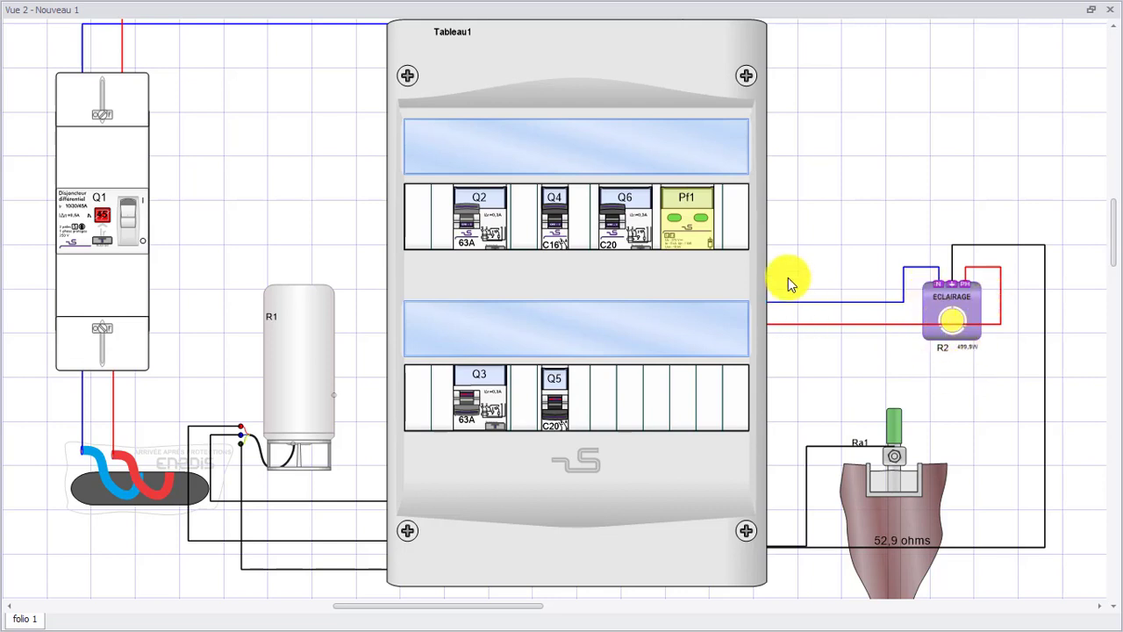
Switch on residual current device Q3 and breaker Q5 to supply water heater R1, dismissing each alert
click(465, 396)
click(653, 377)
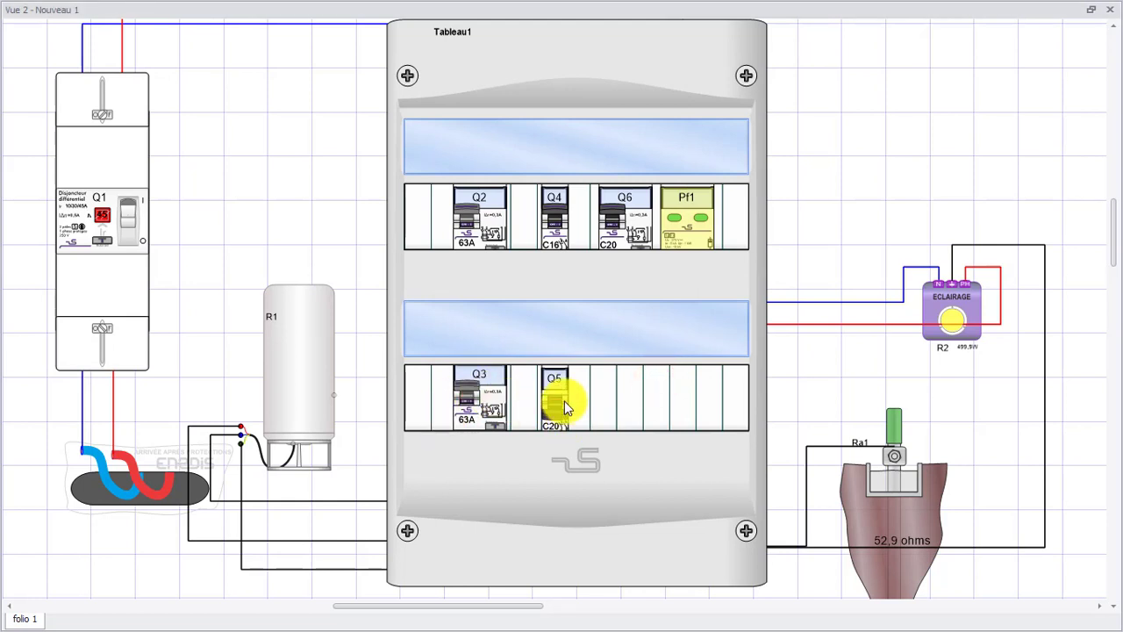
click(558, 404)
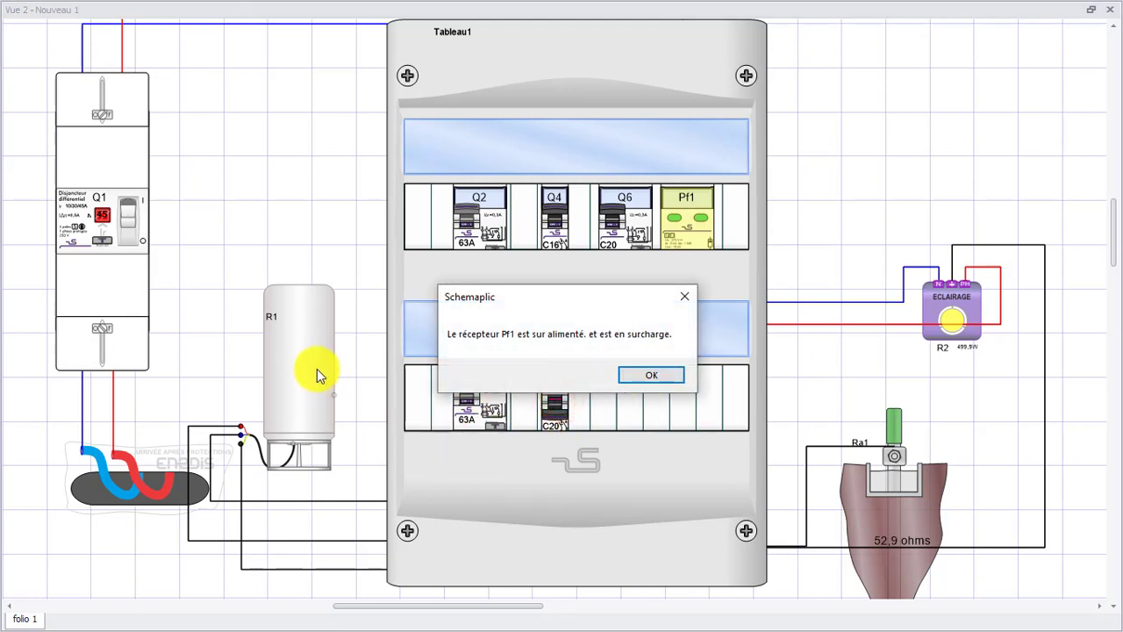
click(658, 374)
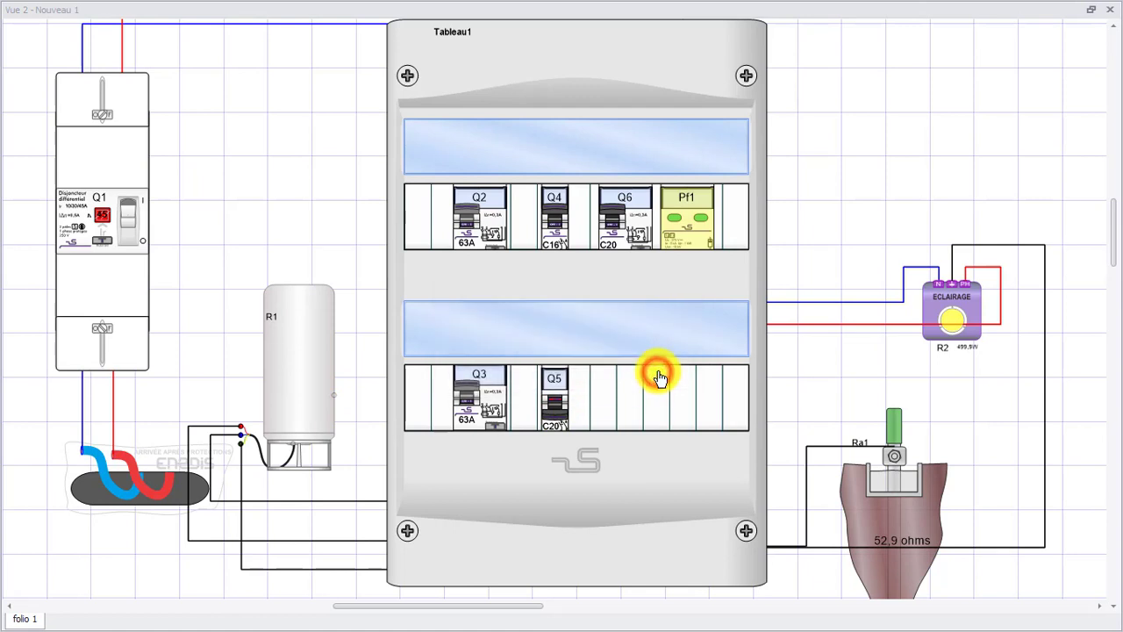